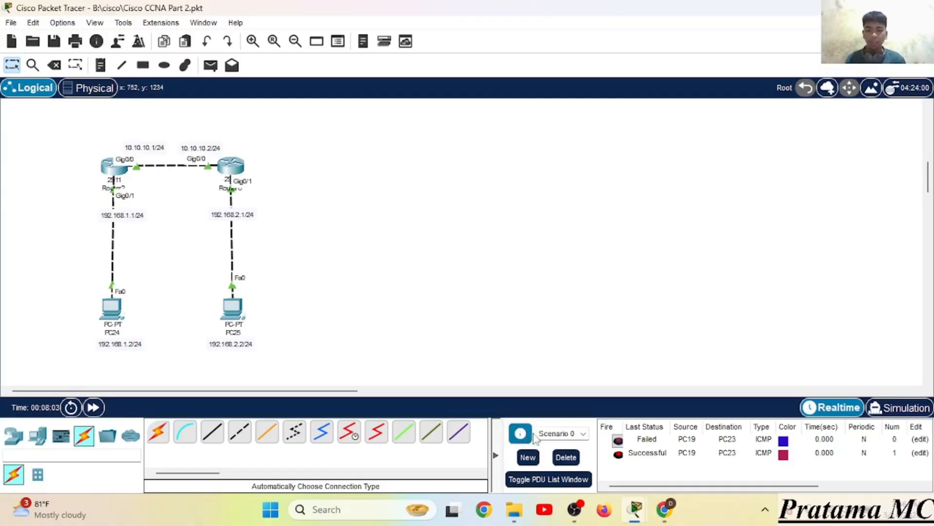
Step: Delete Scenario 0 to clear its listed ICMP tests between PC19 and PC23
left_click(562, 459)
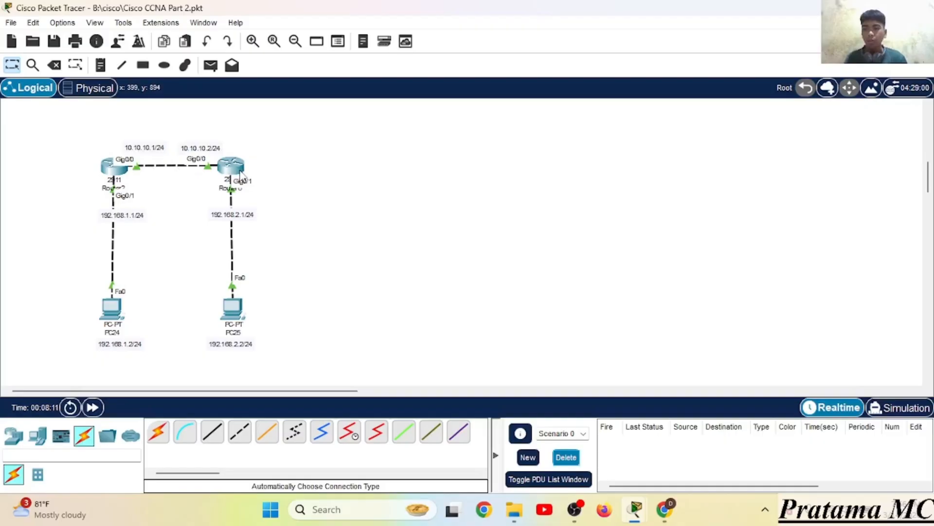
mouse_move(225, 169)
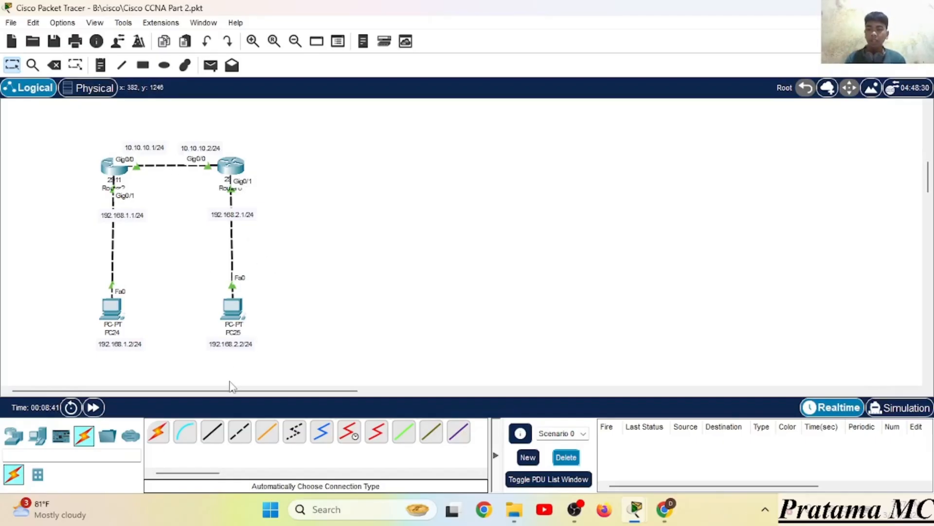
mouse_move(117, 173)
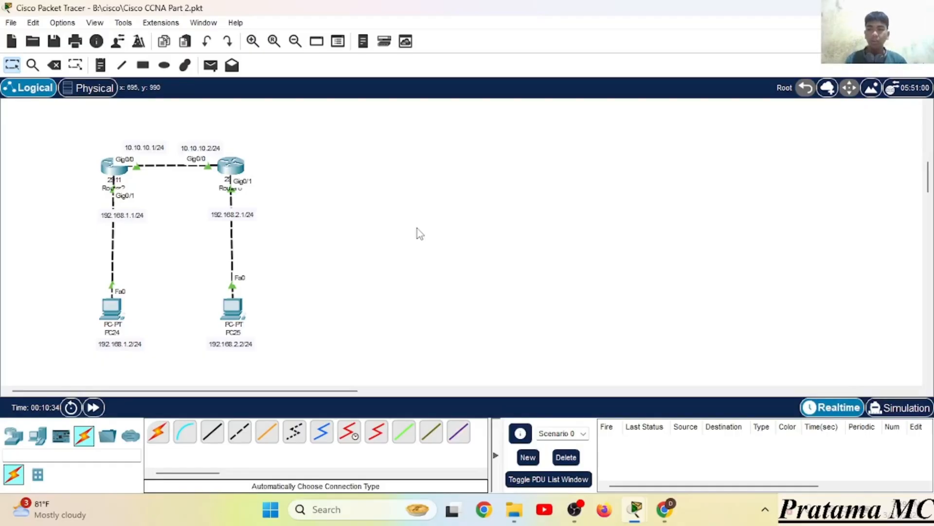
Step: On Router2's command line, leave interface configuration, re-enter global configuration with conf t, and start OSPF process 1
left_click(110, 168)
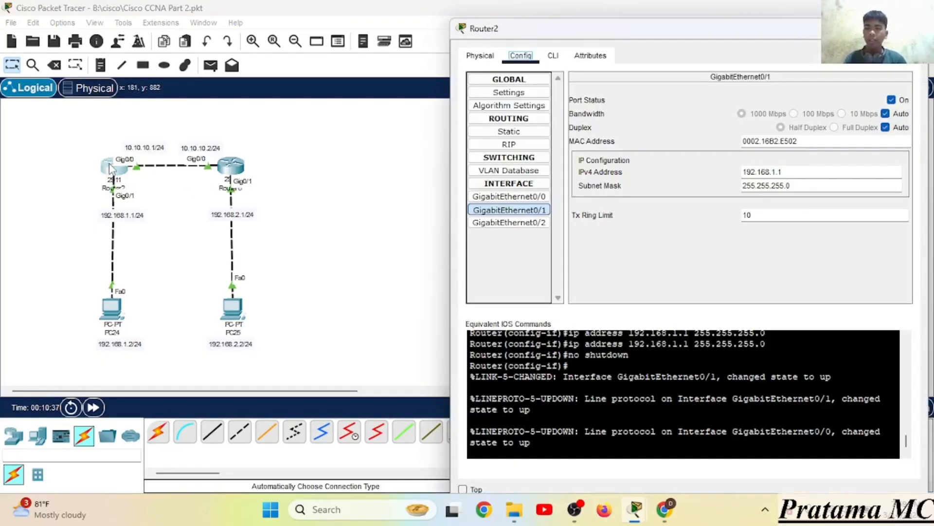
left_click(553, 56)
key("Return")
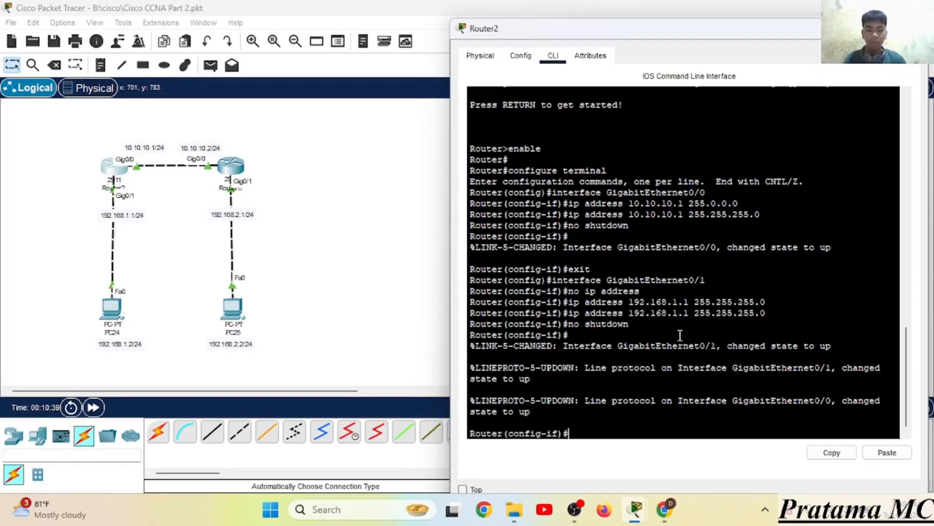
type("en")
key("Return")
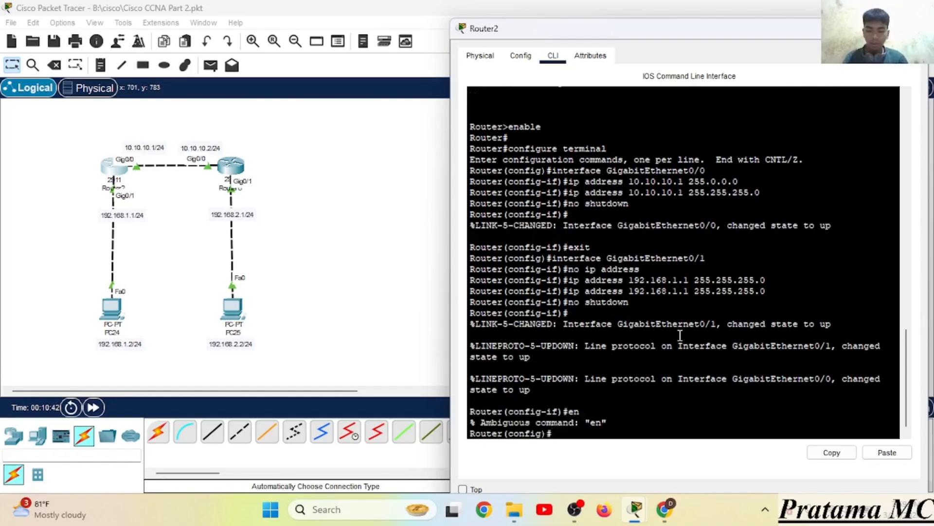
type("ex")
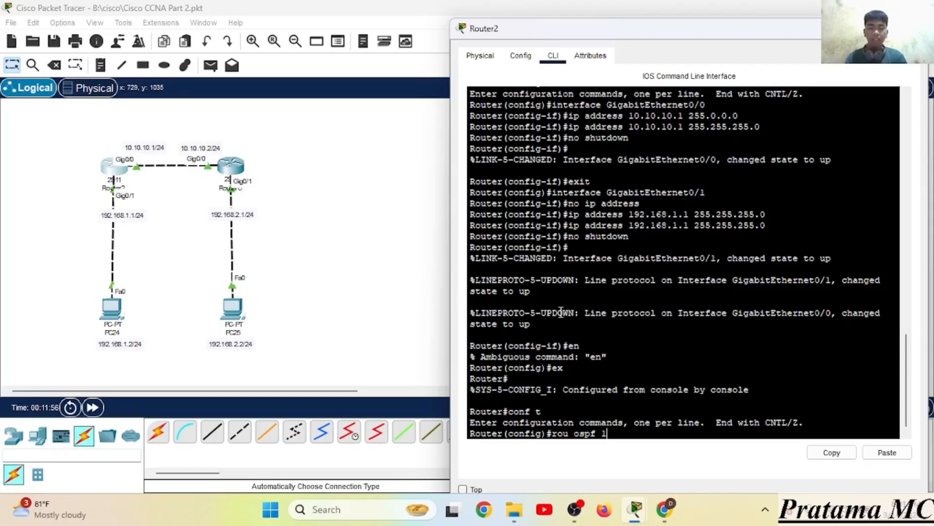
key("Return")
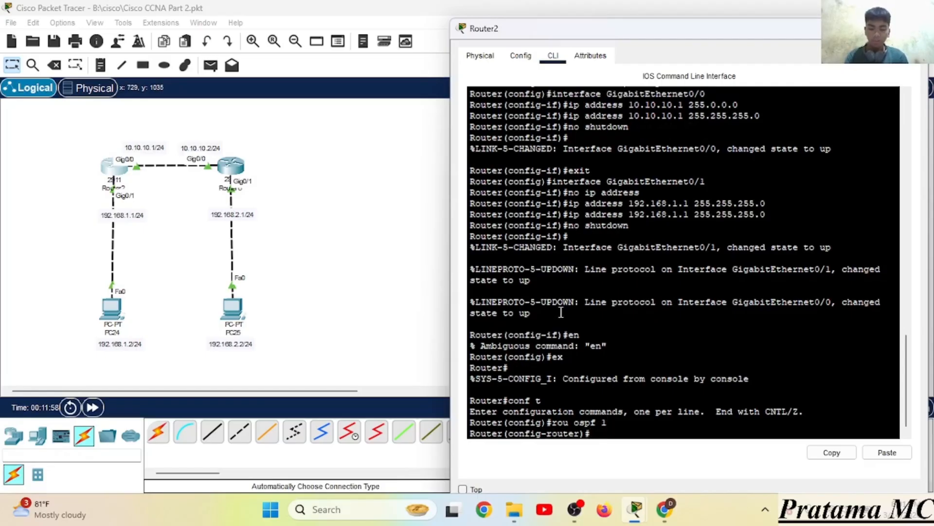
Step: Write the OSPF network statement for 10.10.10.0 with wildcard mask 0.0.0.255 at Router2's prompt
type("net")
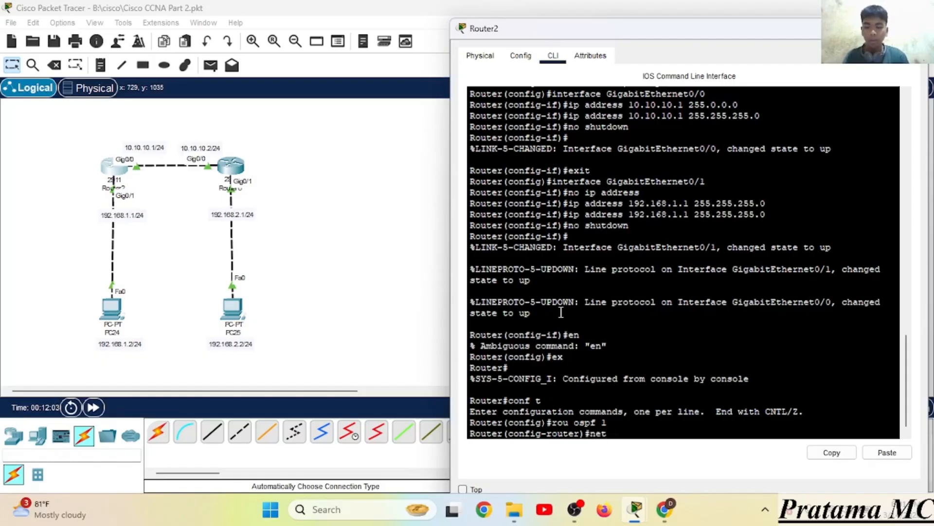
type(" 10.10.")
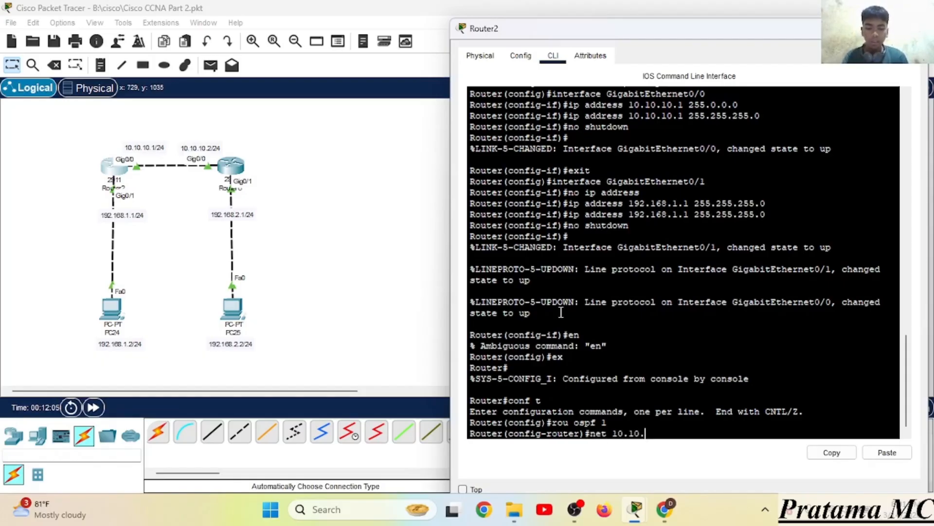
type("10.0")
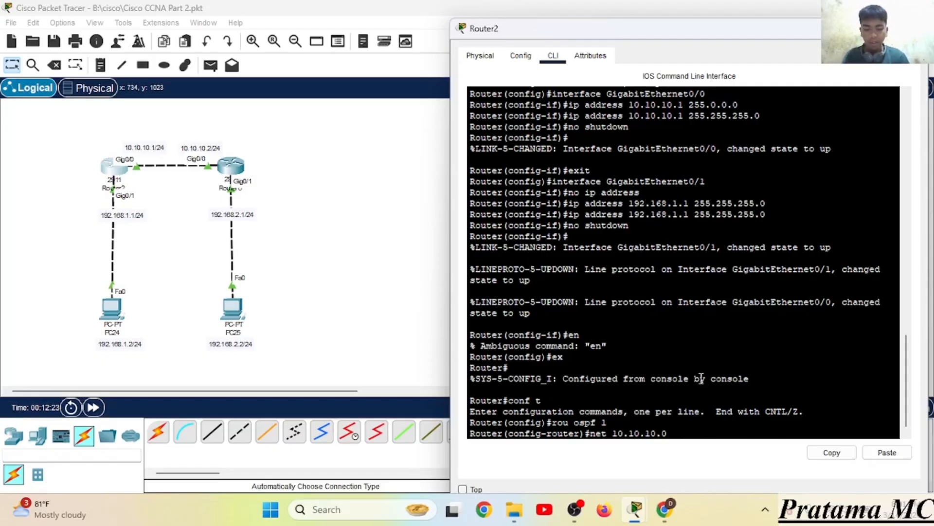
type("0.0.255")
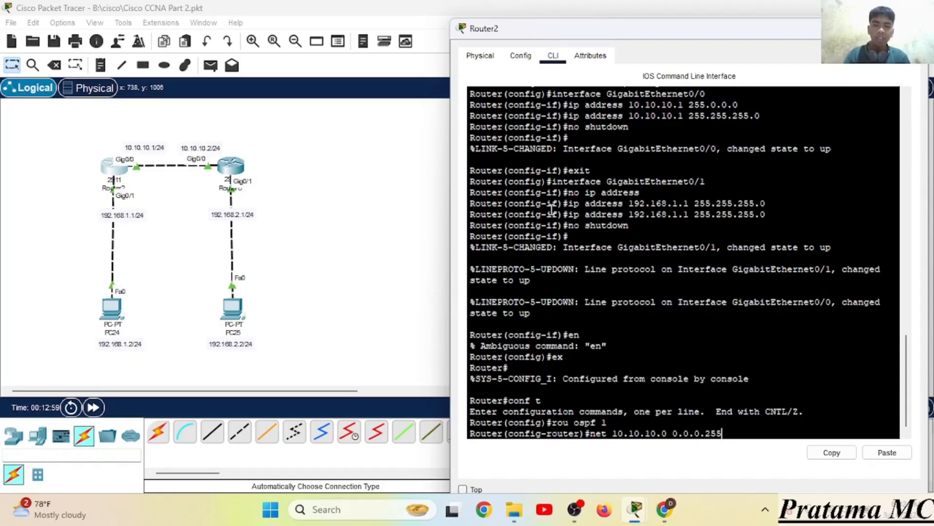
Step: Place a note in the empty workspace beside the topology containing the lines 255.255.255.255 and 255.255.255.0
left_click(101, 65)
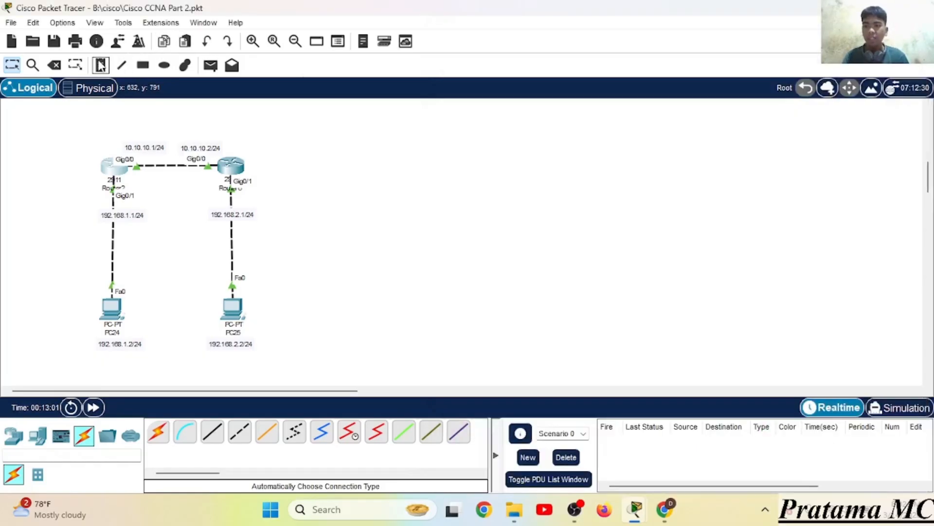
left_click(337, 139)
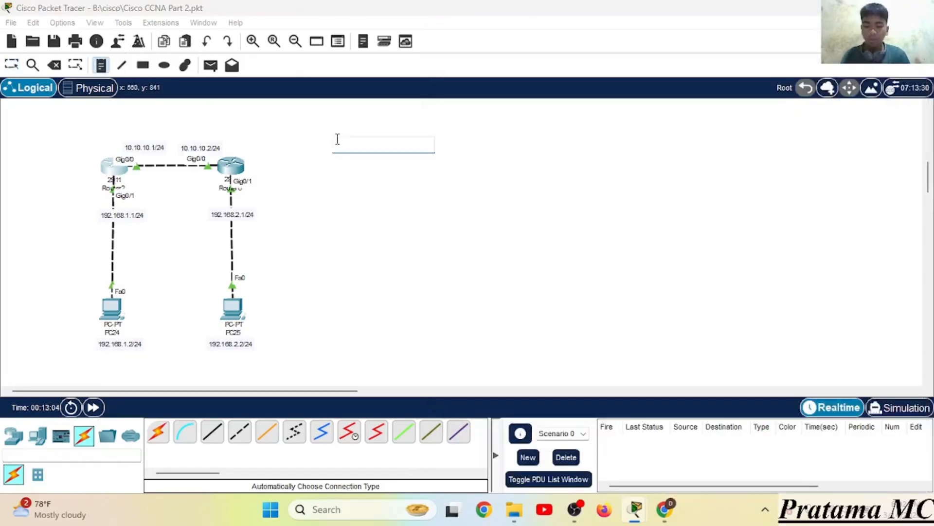
type("255")
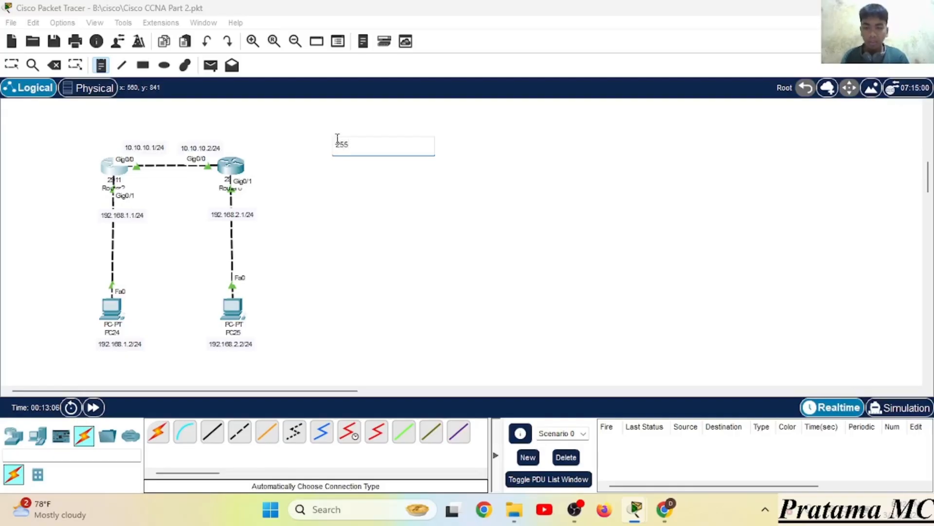
type(".255.255.255")
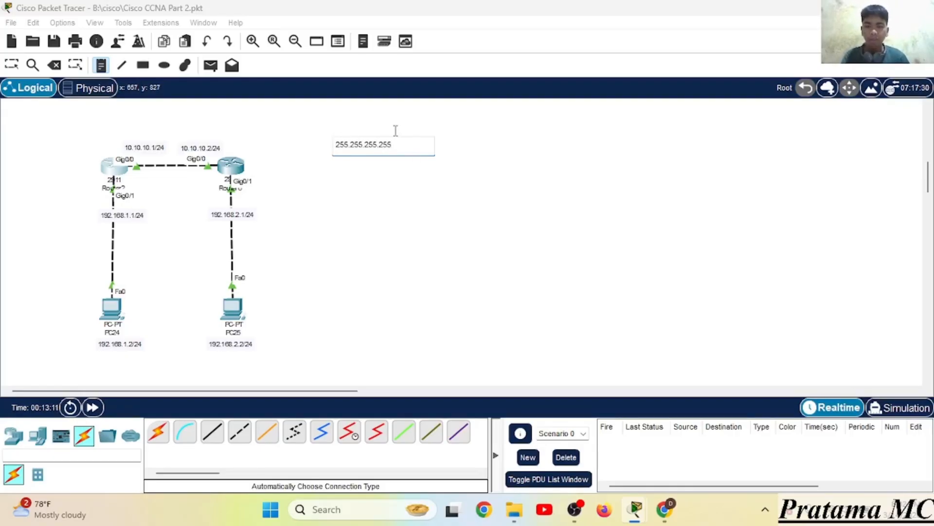
key("Return")
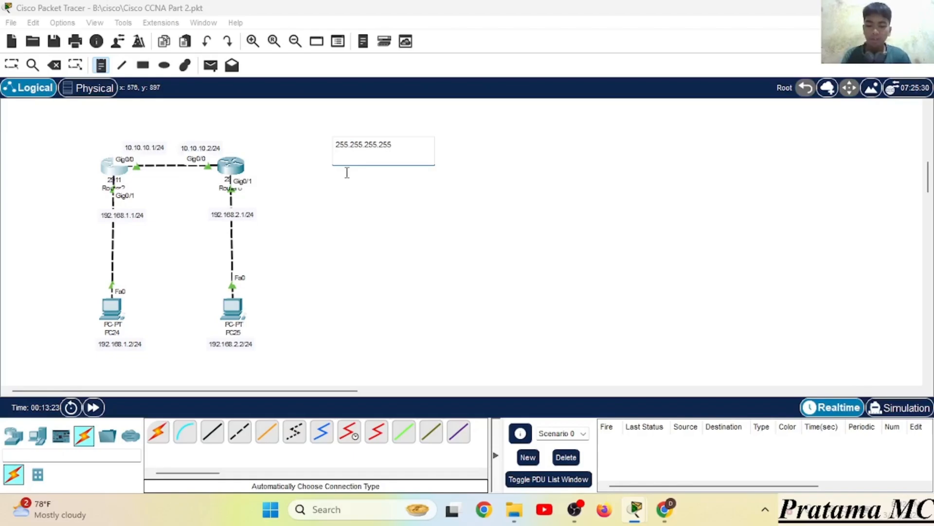
type("255")
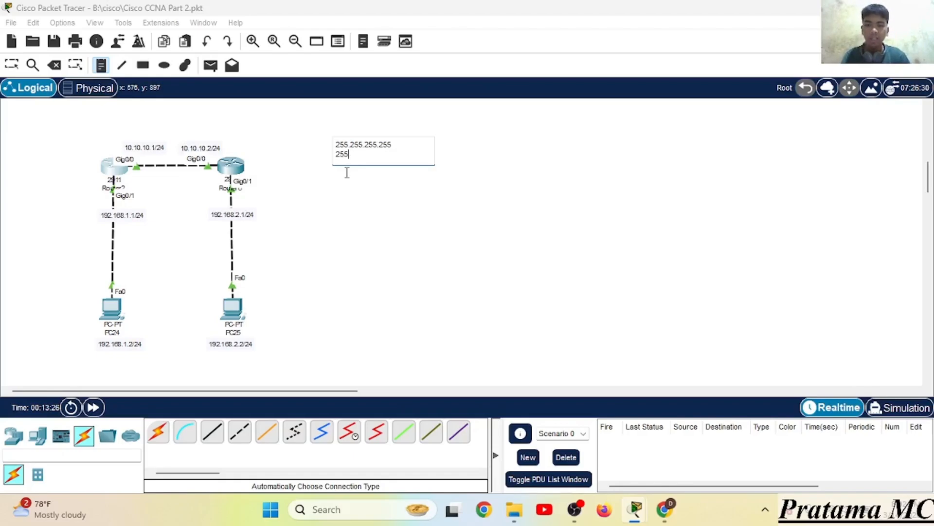
type(".255.255")
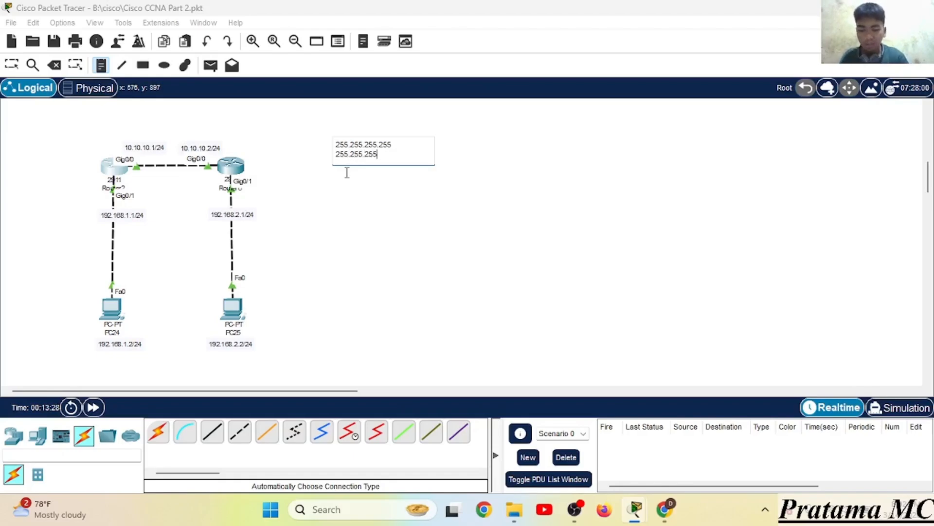
type(".0")
key("Return")
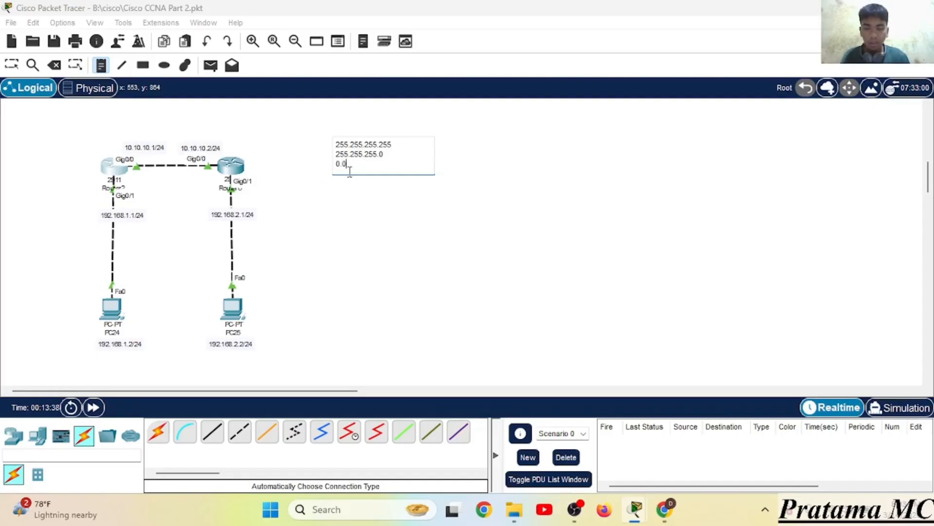
Step: Add the wildcard mask 0.0.0.255 as the note's third line and move the note above and left of Router2
type("0.0.0.")
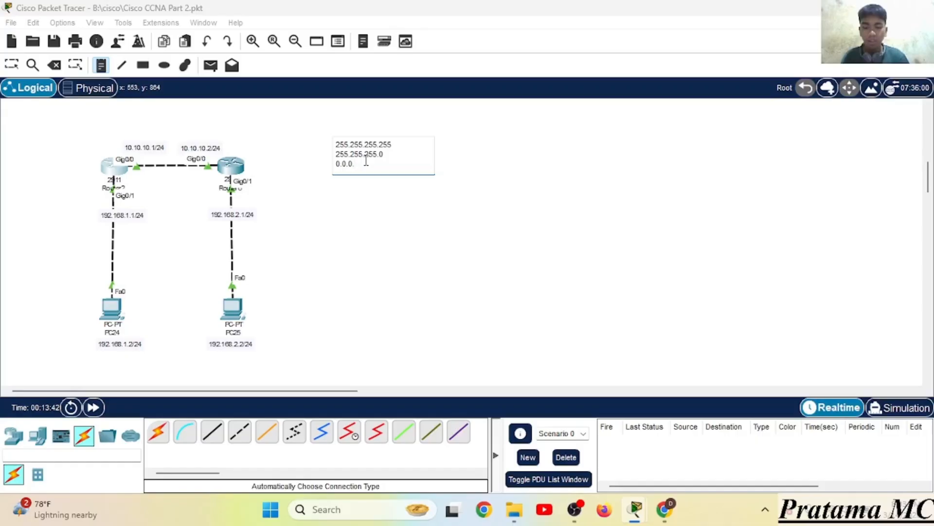
type("255")
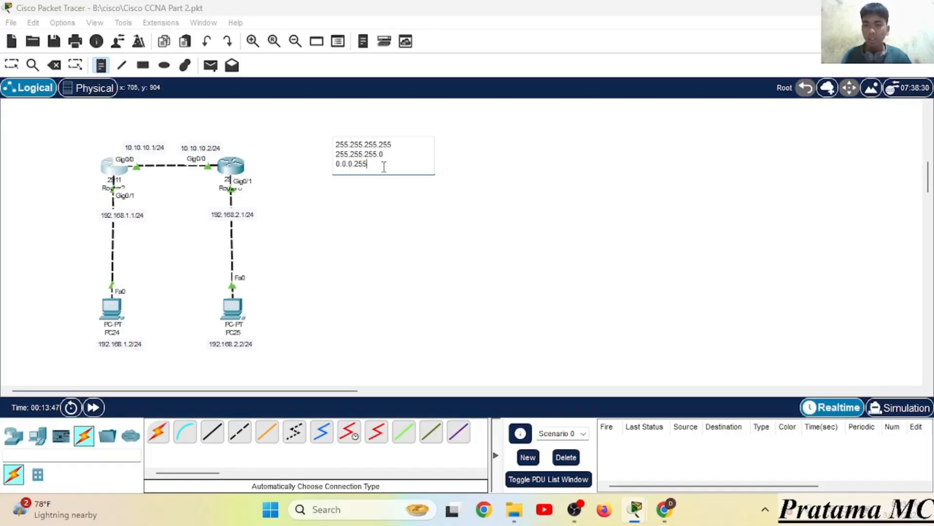
left_click(12, 64)
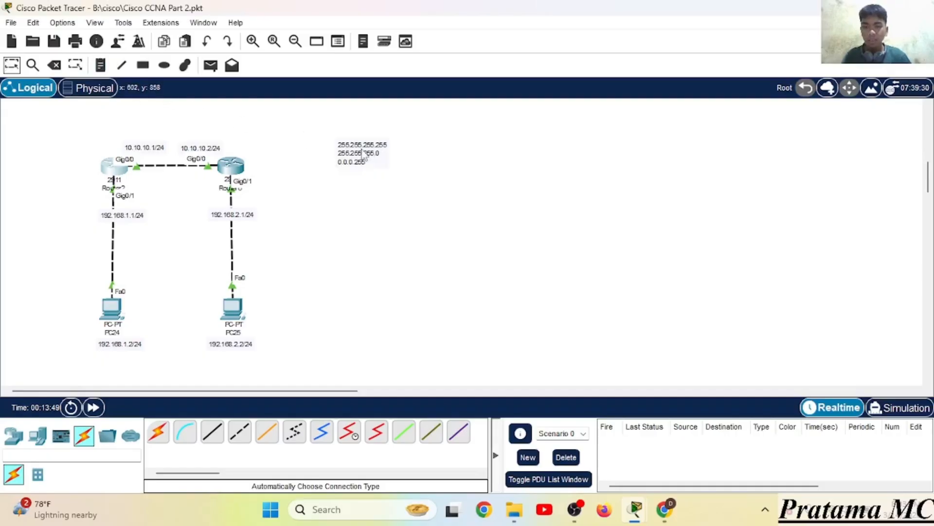
left_click_drag(363, 154, 14, 111)
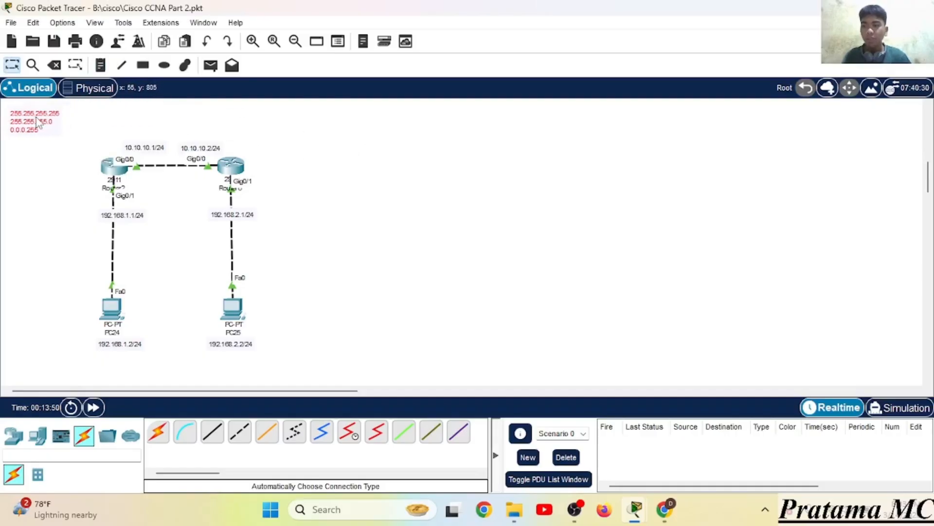
Step: Advertise network 10.10.10.0 with wildcard 0.0.0.255 in OSPF area 0 on Router2, completing the statement with area 0
left_click(114, 166)
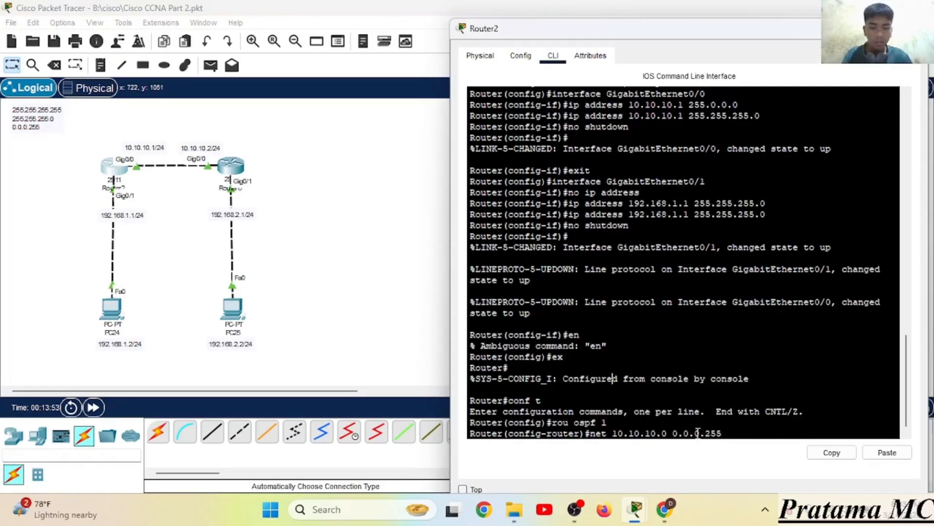
key("Return")
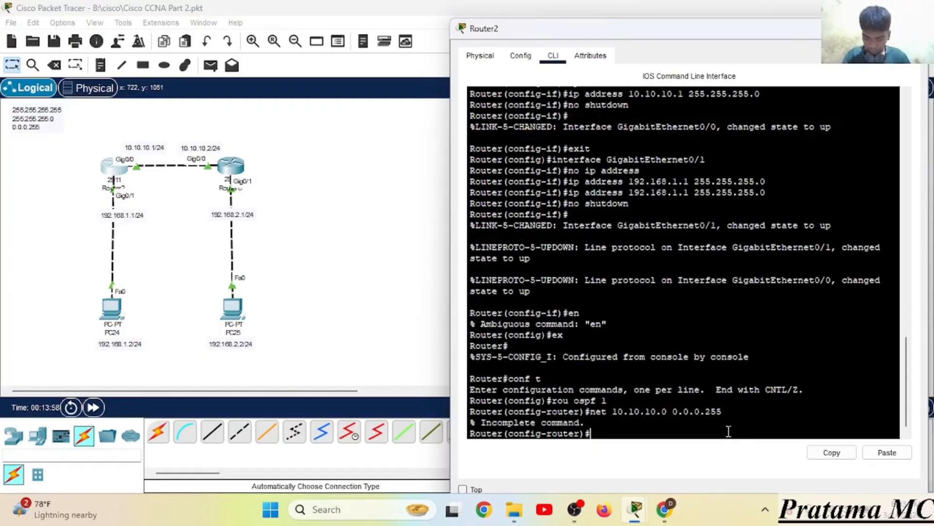
key("Up")
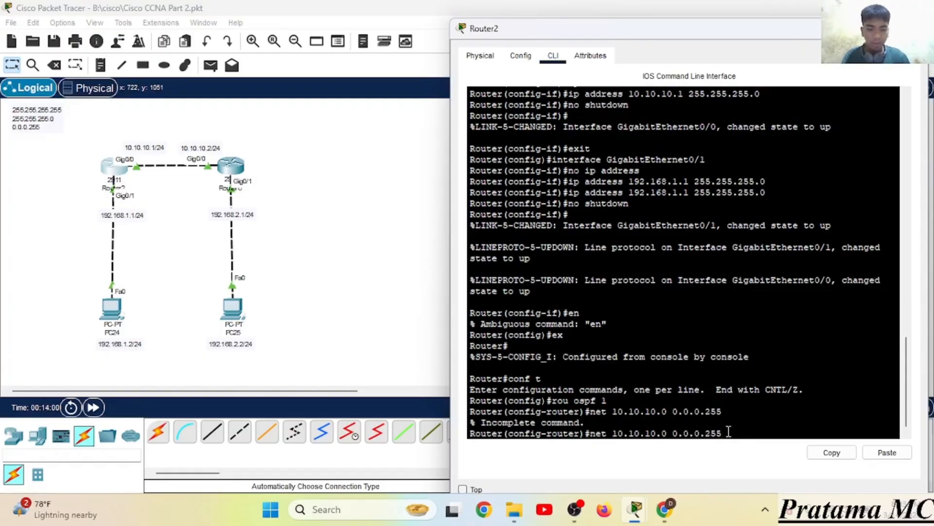
type("are")
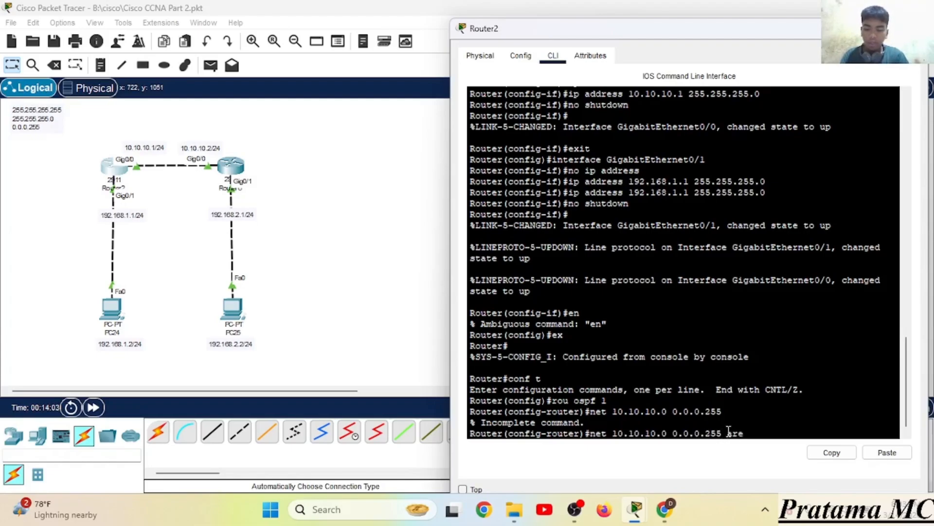
type("a 0")
key("Return")
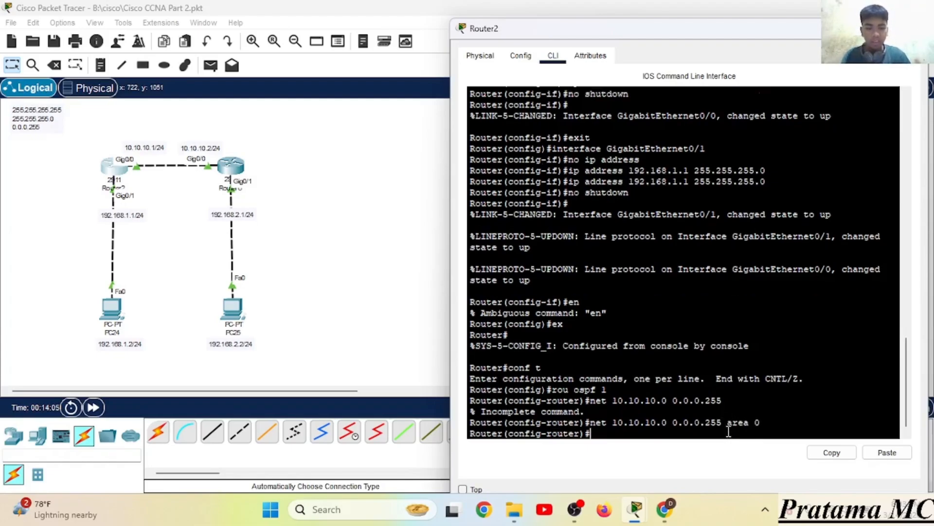
Step: Advertise network 192.168.1.0 with wildcard 0.0.0.255 in OSPF area 0 on Router2, and exit the OSPF configuration mode
type("ney")
type("t ")
type("192.16")
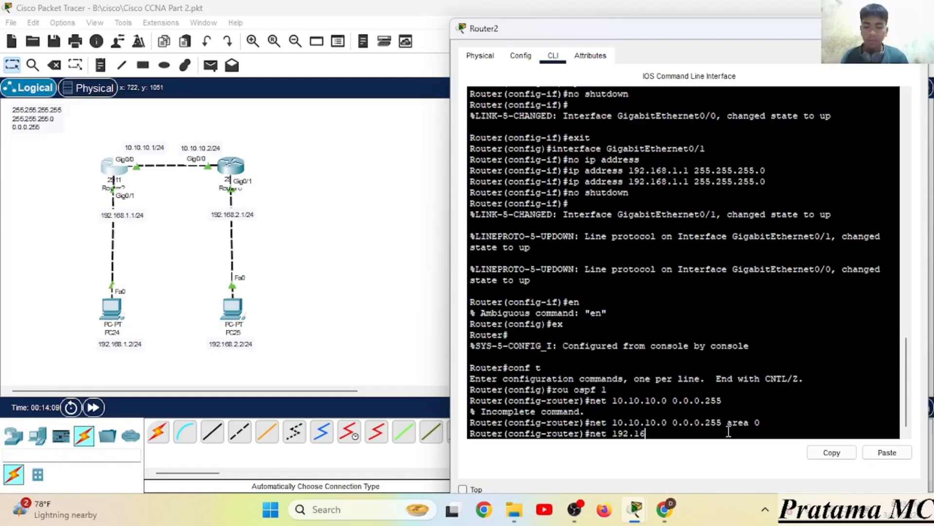
type("8.1.0 ")
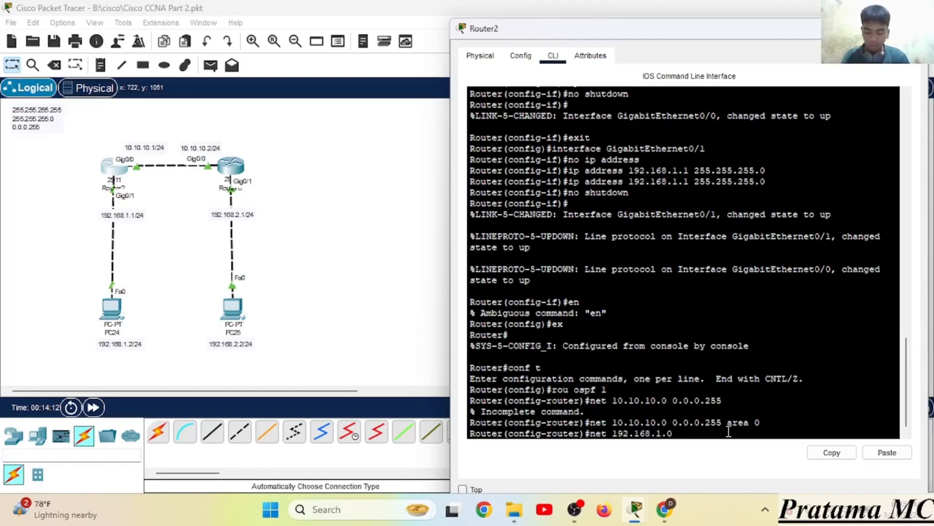
type("0.")
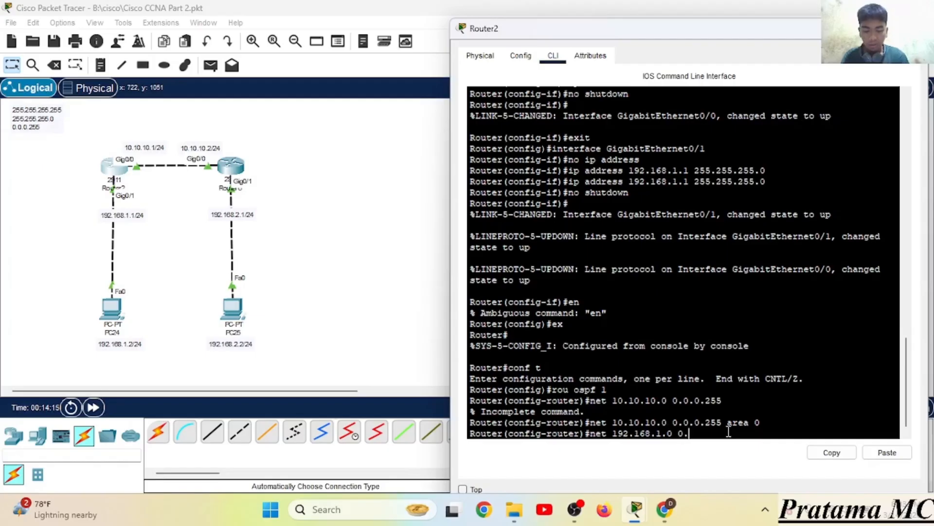
type("0.0.255")
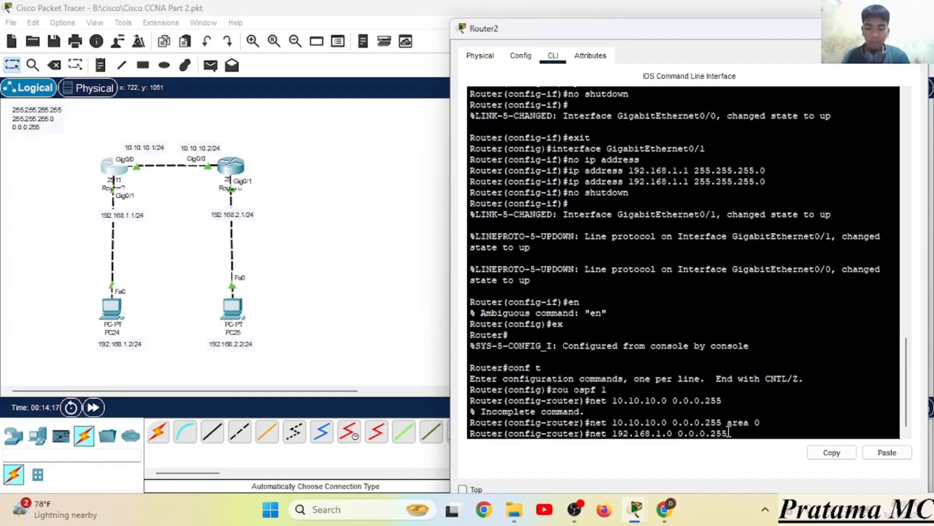
type("area 0")
key("Return")
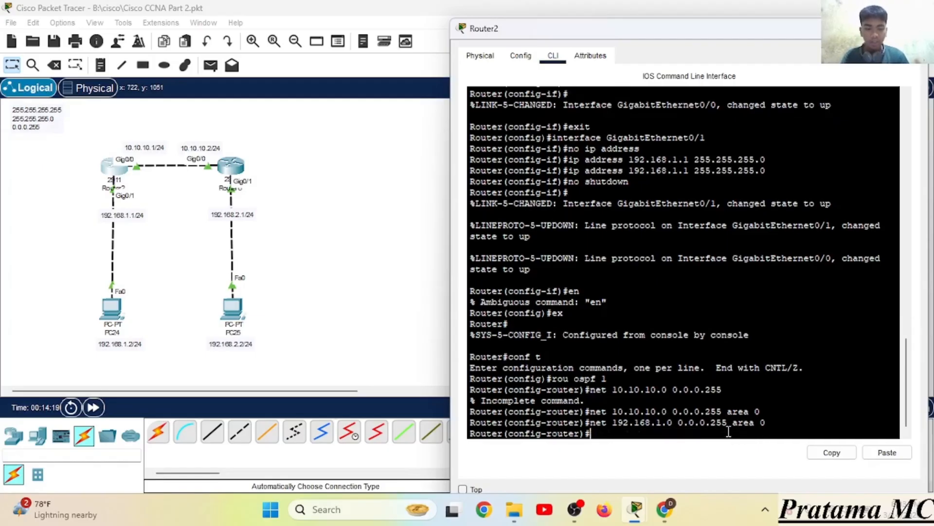
type("ex")
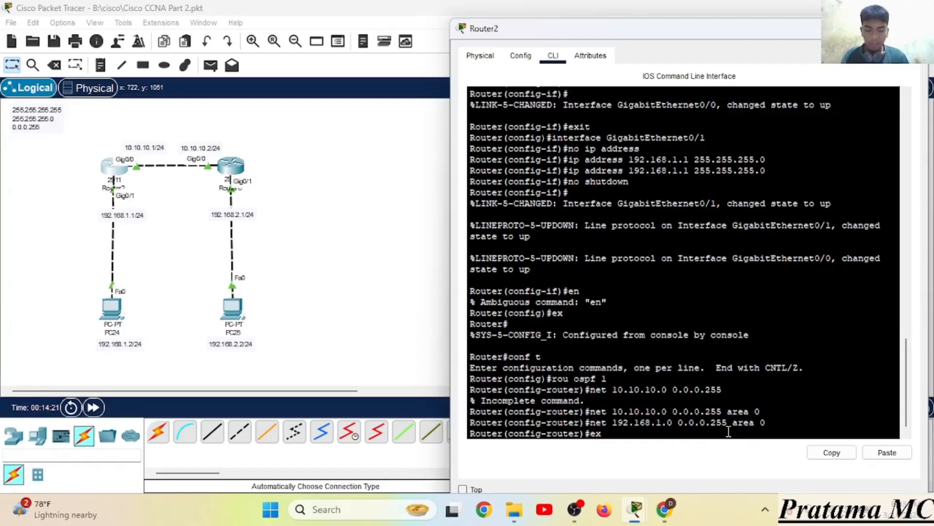
key("Return")
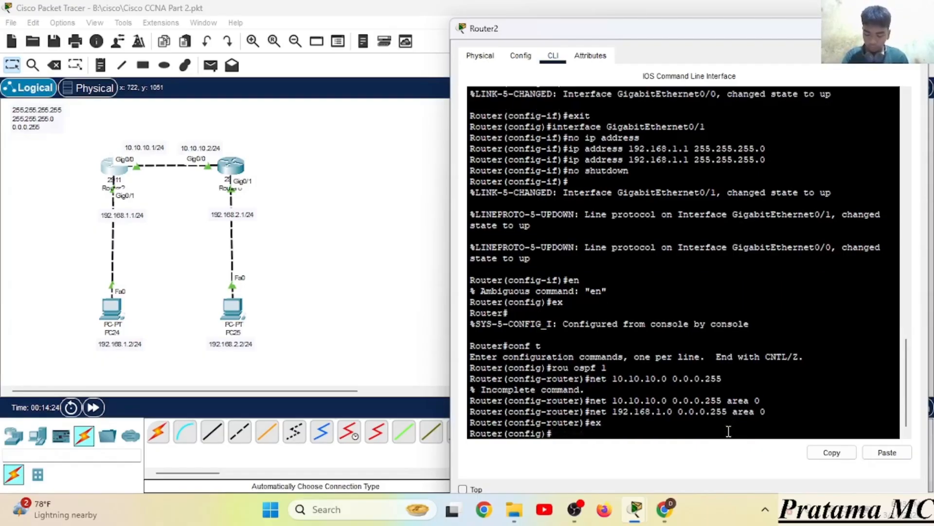
Step: Leave interface configuration in Router6's command line and start OSPF routing with process ID 2
left_click(230, 167)
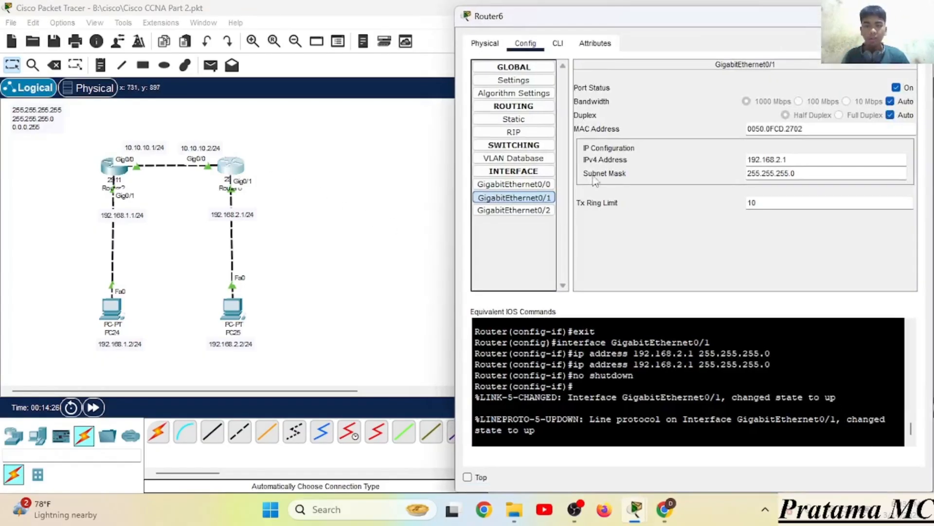
left_click(558, 43)
key("Return")
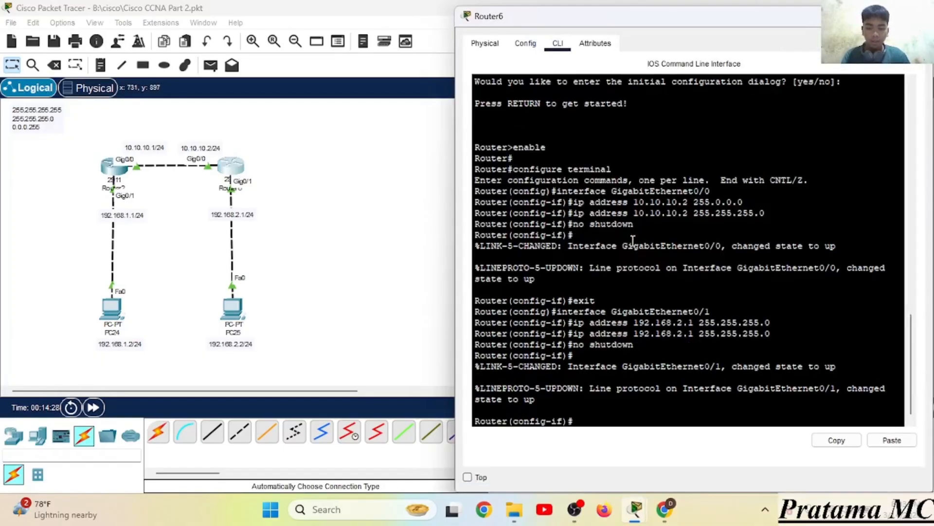
type("ex")
key("Return")
type("ro")
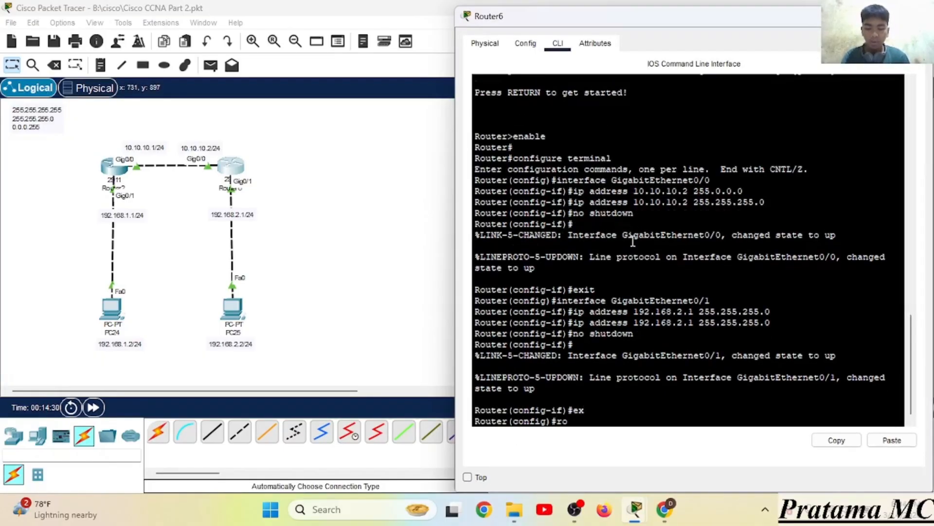
type("u ospf 1")
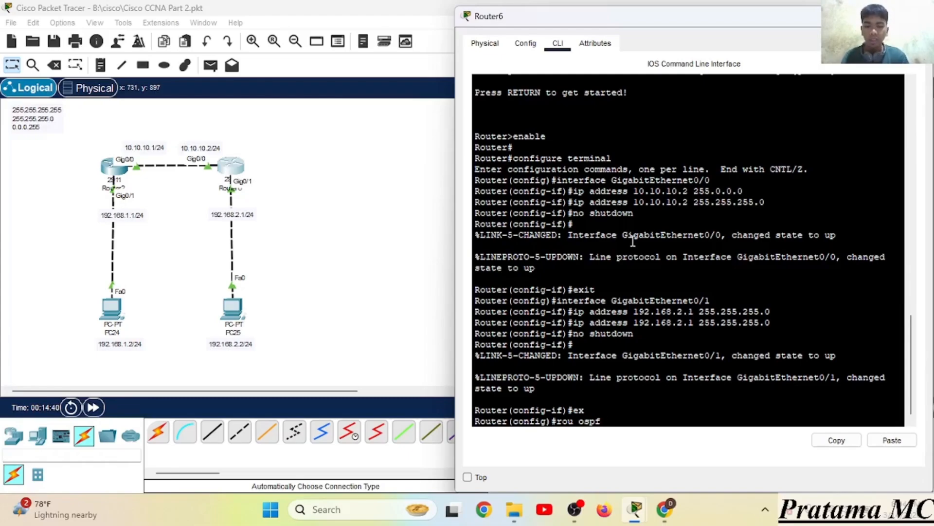
type("2")
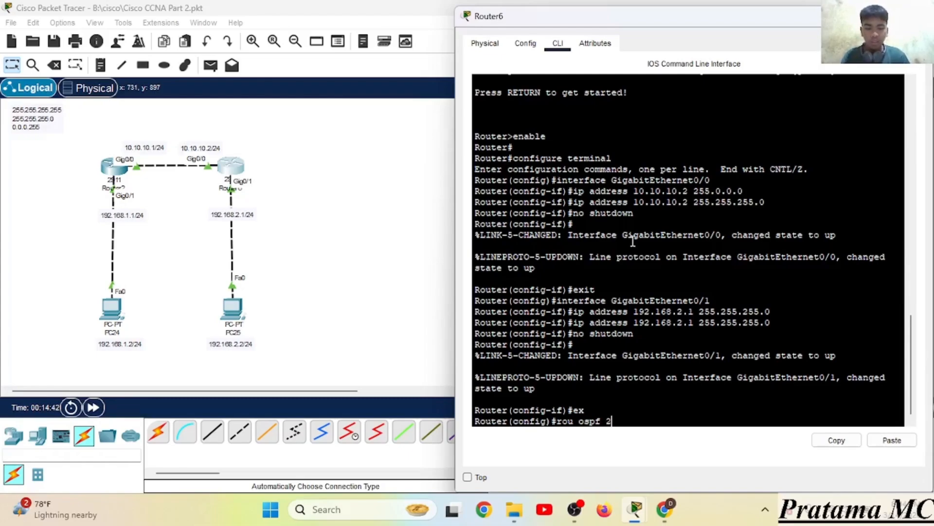
key("Return")
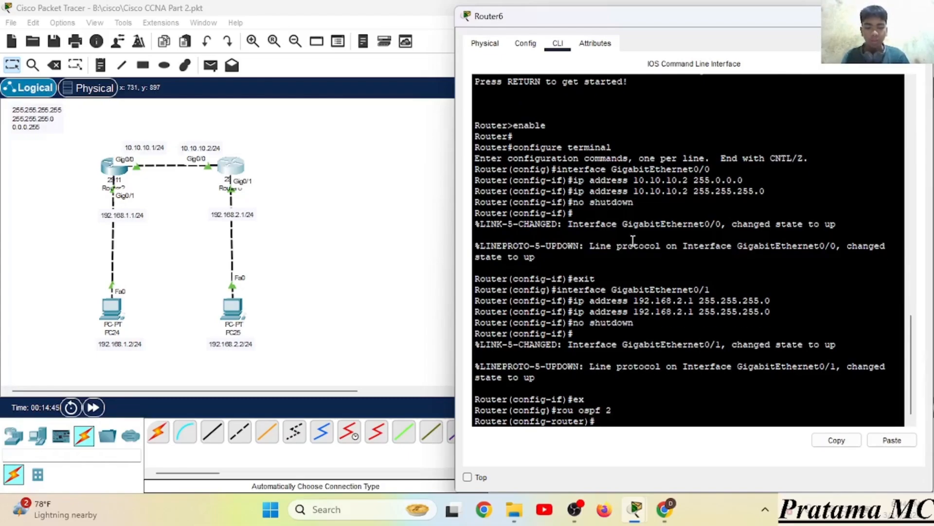
Step: Advertise network 10.10.10.0 with wildcard 0.0.0.255 in OSPF area 0 on Router6
type("net ")
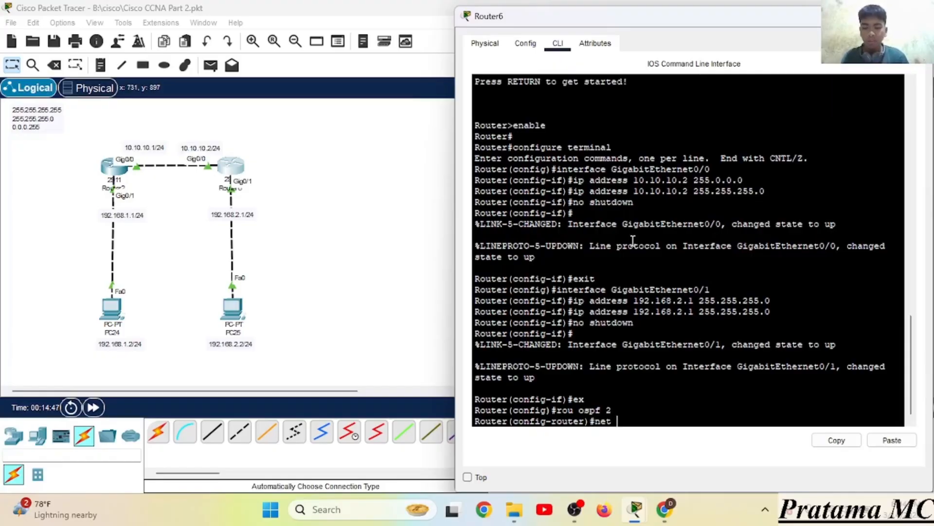
type("10.10.100")
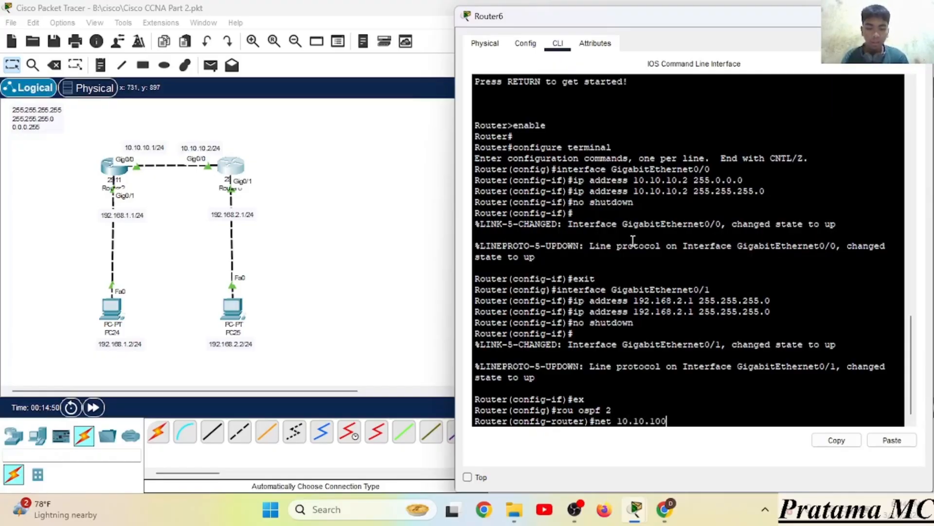
key("BackSpace")
type(".0")
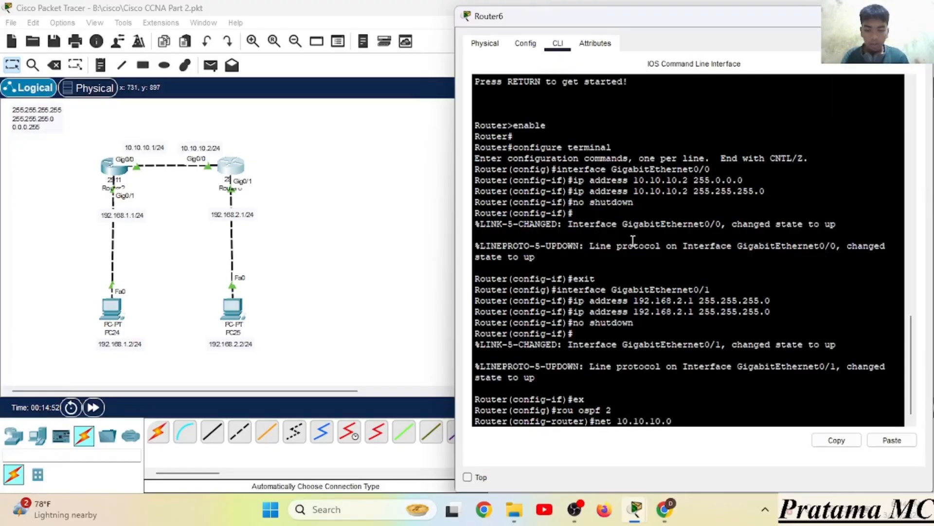
type(" 0.0.0")
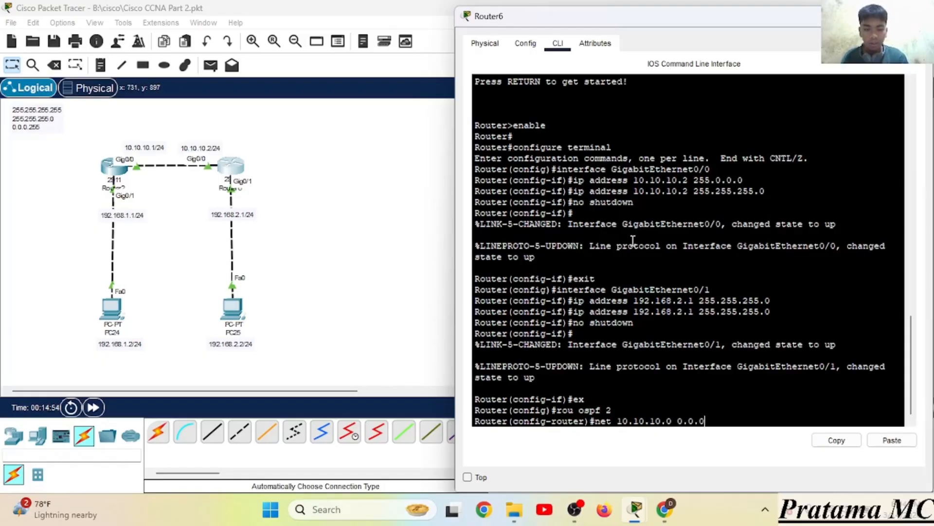
type(".255")
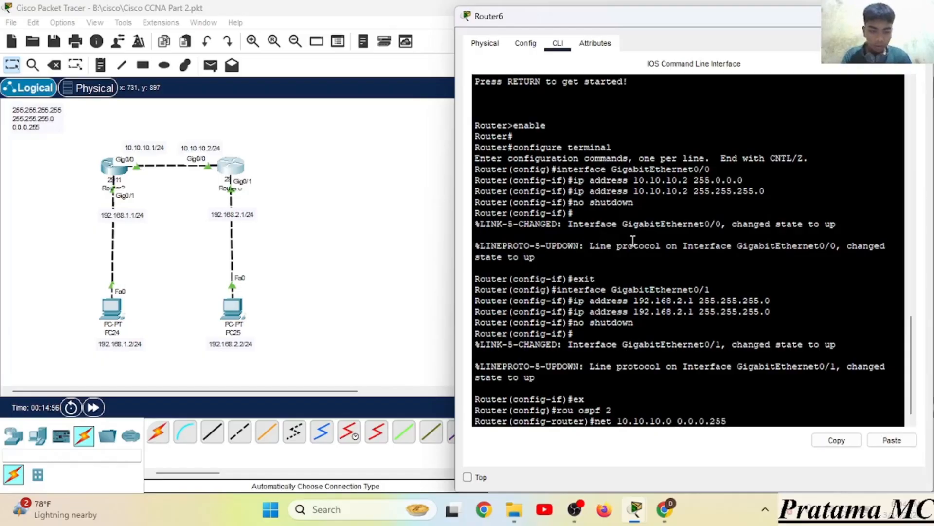
type(" area 0")
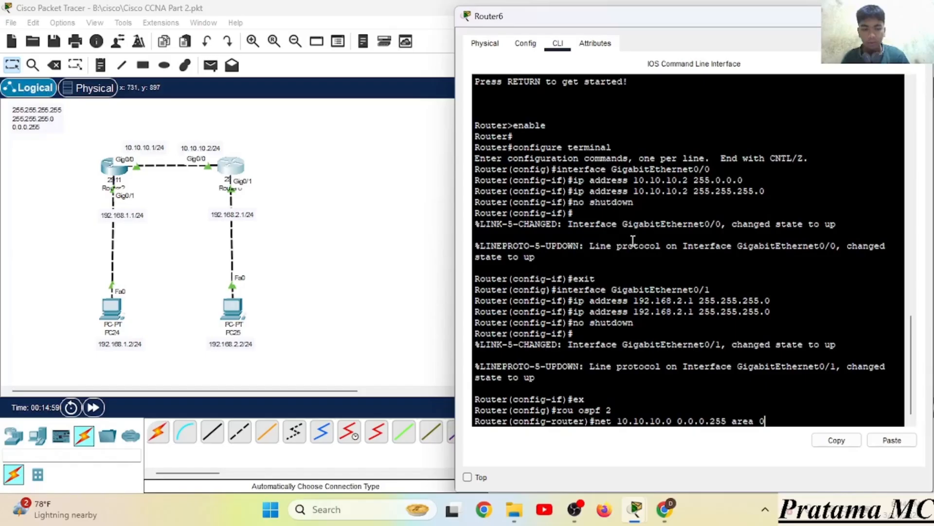
key("Return")
type("net")
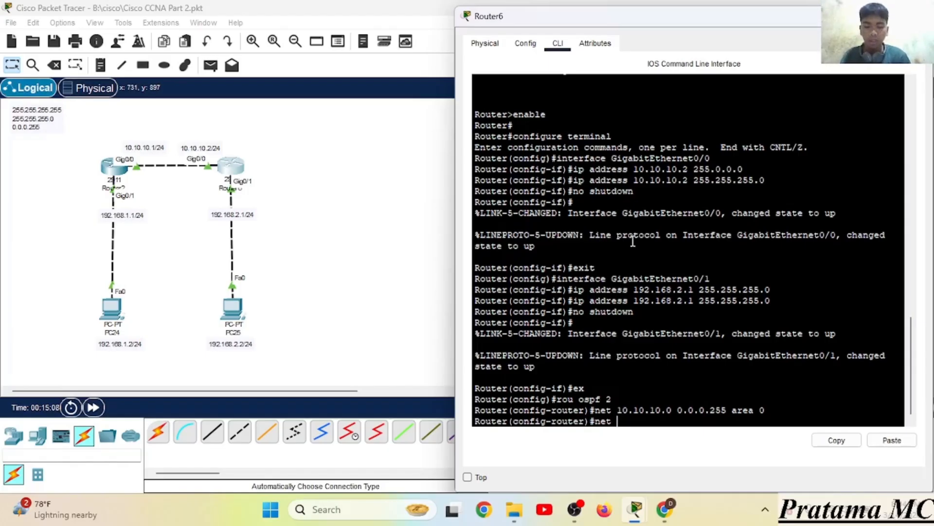
type(" 192.16")
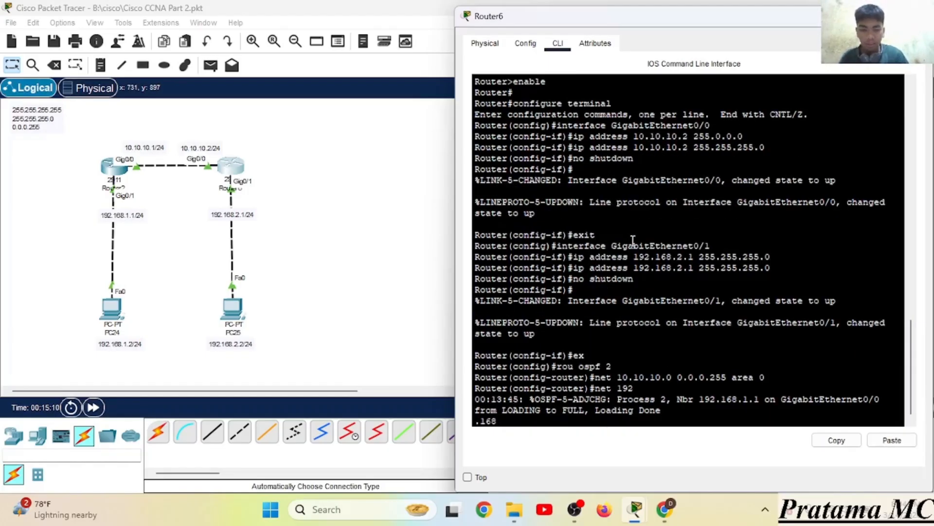
key("BackSpace")
key("BackSpace")
key("BackSpace")
key("BackSpace")
key("BackSpace")
key("BackSpace")
key("BackSpace")
key("BackSpace")
key("BackSpace")
key("BackSpace")
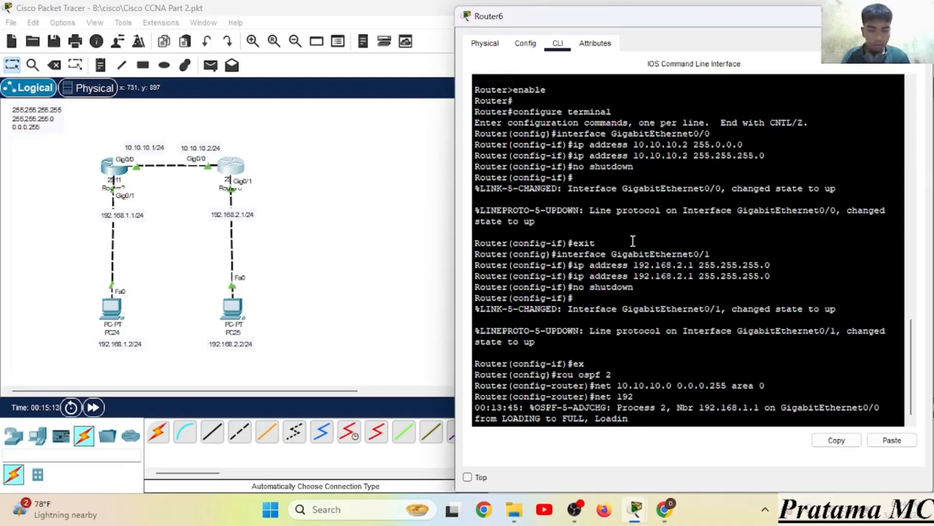
key("Return")
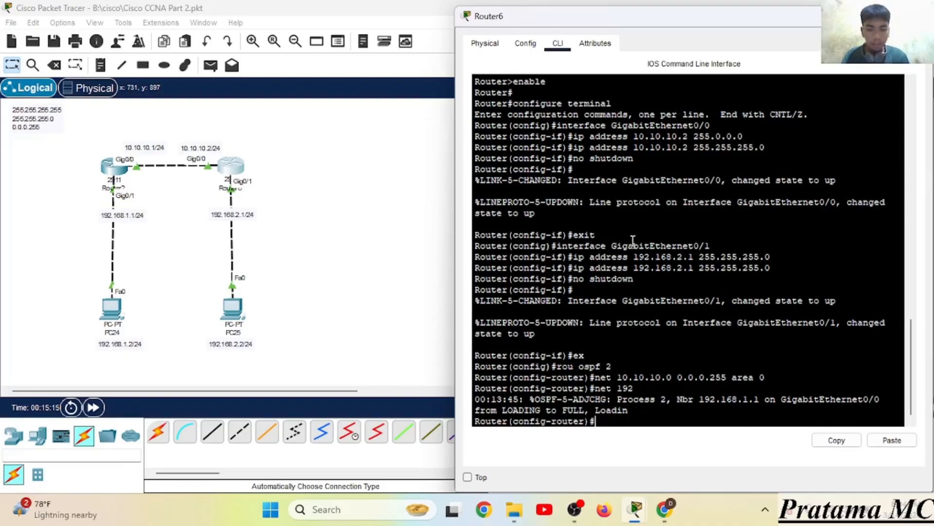
Step: Advertise network 192.168.2.0 with wildcard 0.0.0.255 in OSPF area 0 on Router6
type("net")
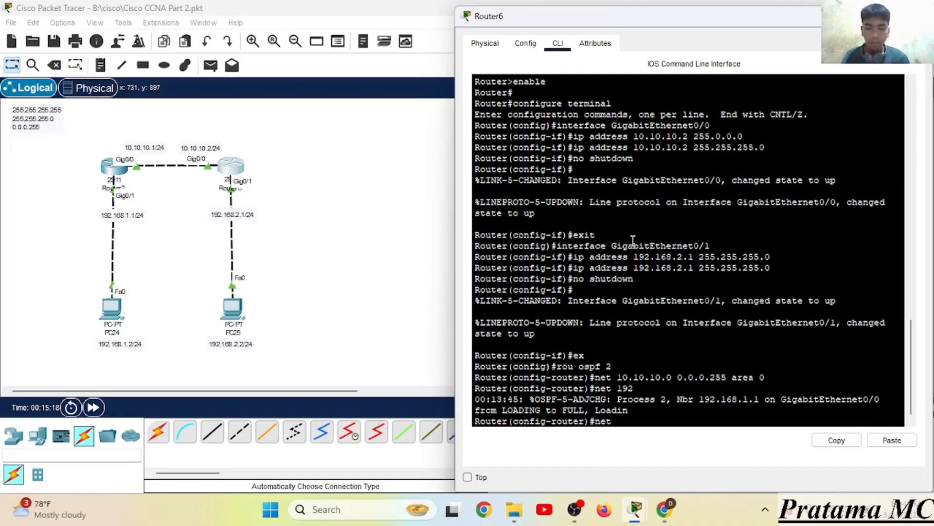
type(" 192.168")
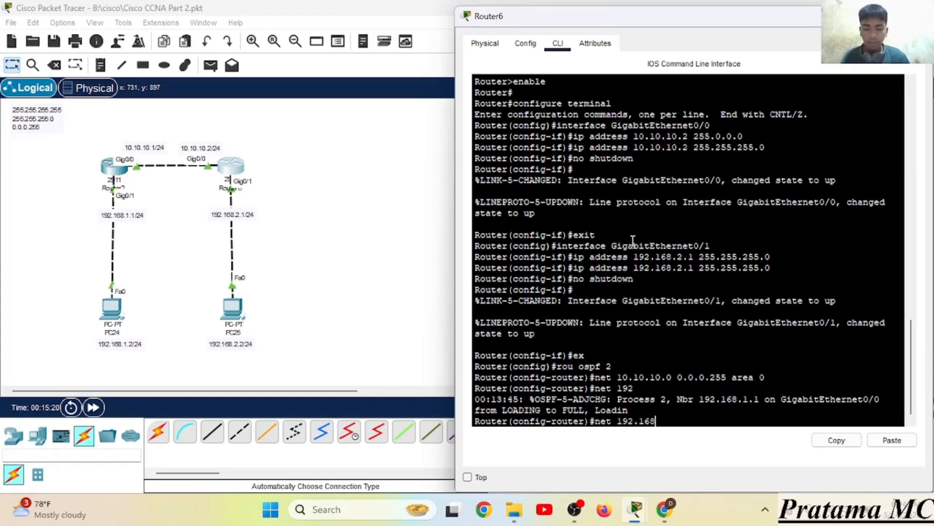
type(".2.0 0.0.0")
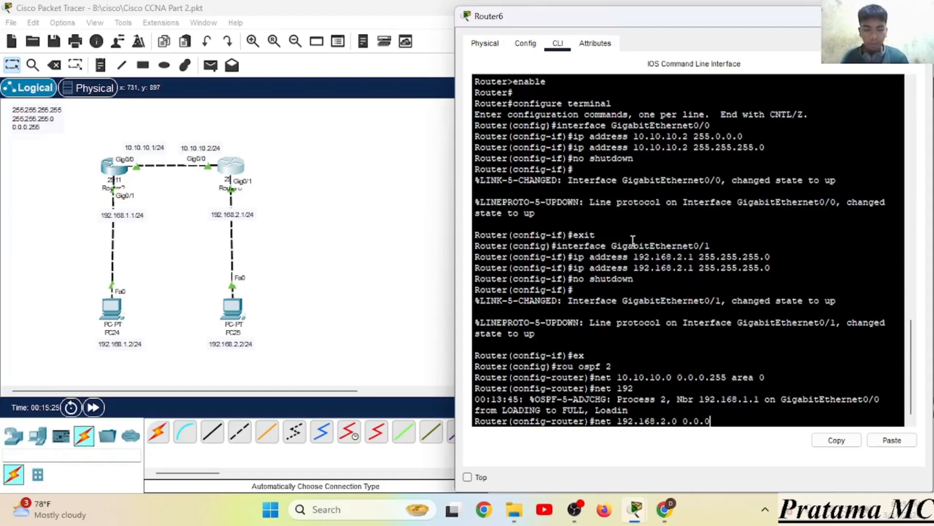
type(".255 ar")
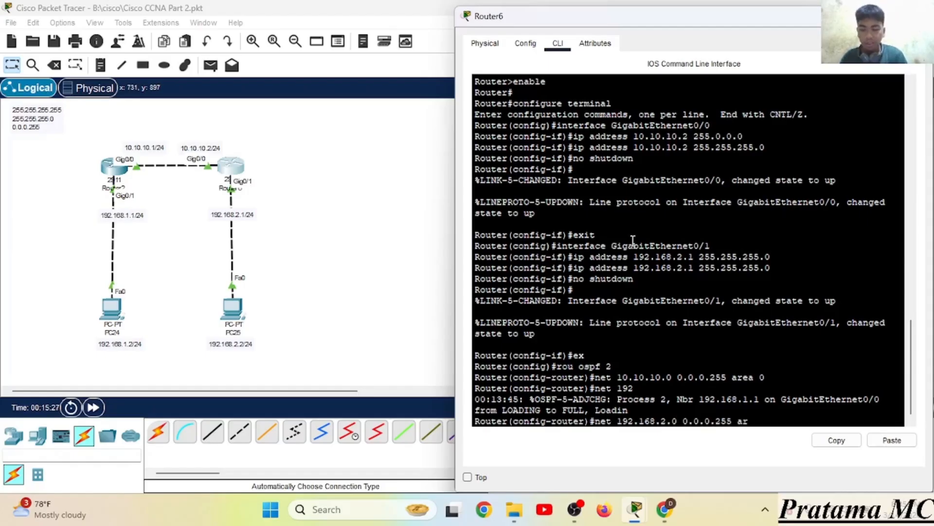
type("ea 0")
key("Return")
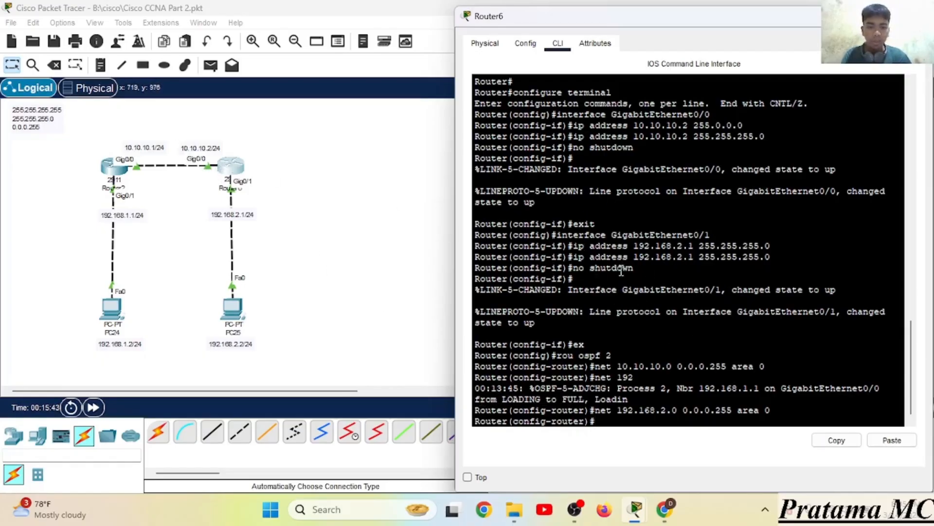
Step: Examine the adjacency states in the OSPF neighbor message on Router6's console, highlighting the word FULL
double_click(506, 399)
left_click(541, 399)
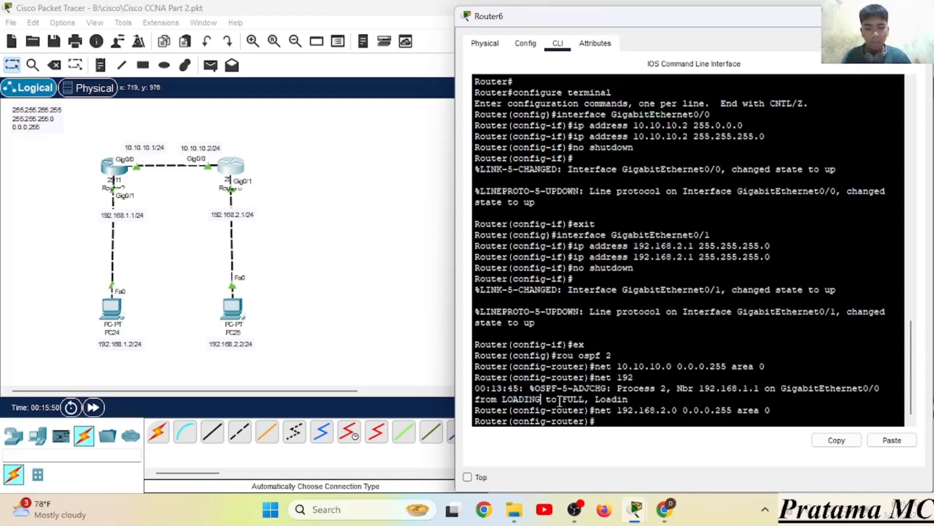
left_click_drag(563, 400, 587, 399)
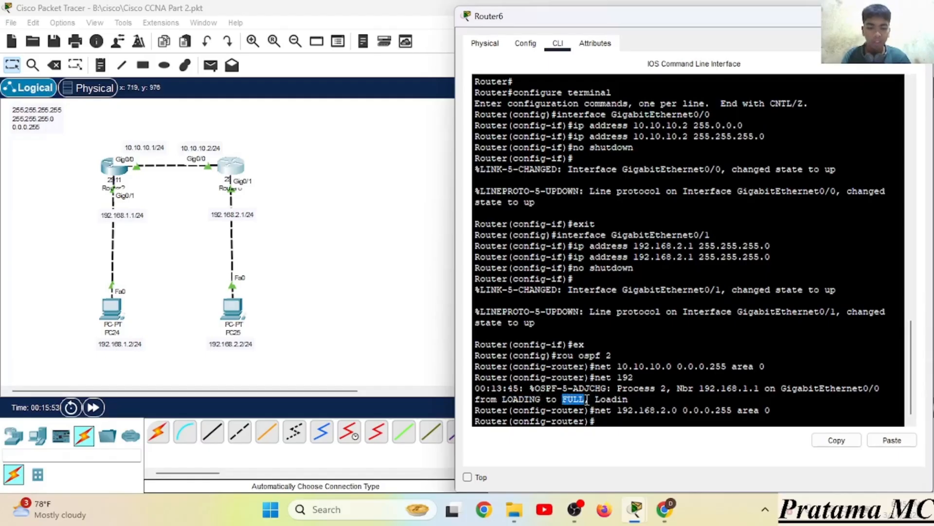
left_click(587, 399)
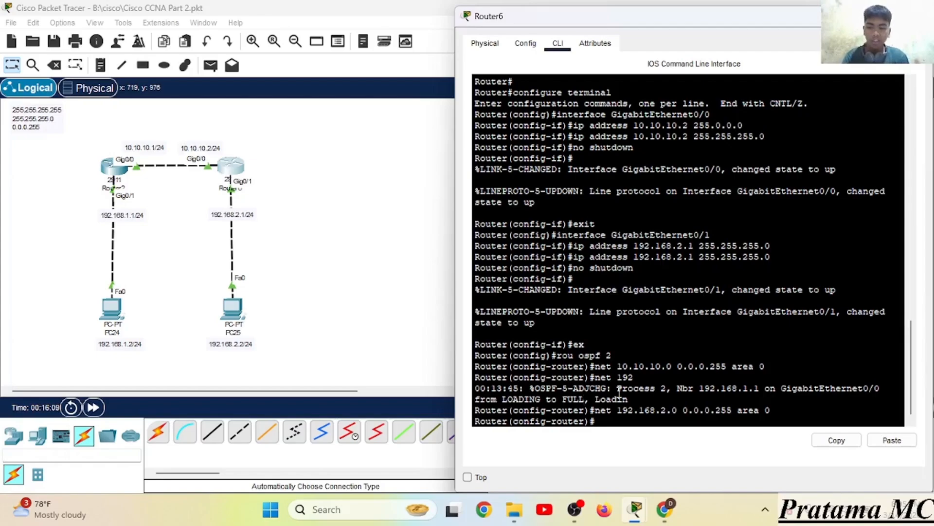
Step: List Router6's OSPF neighbors with the command "do sh ip ospf nei", correcting the mistyped first entry
type("do")
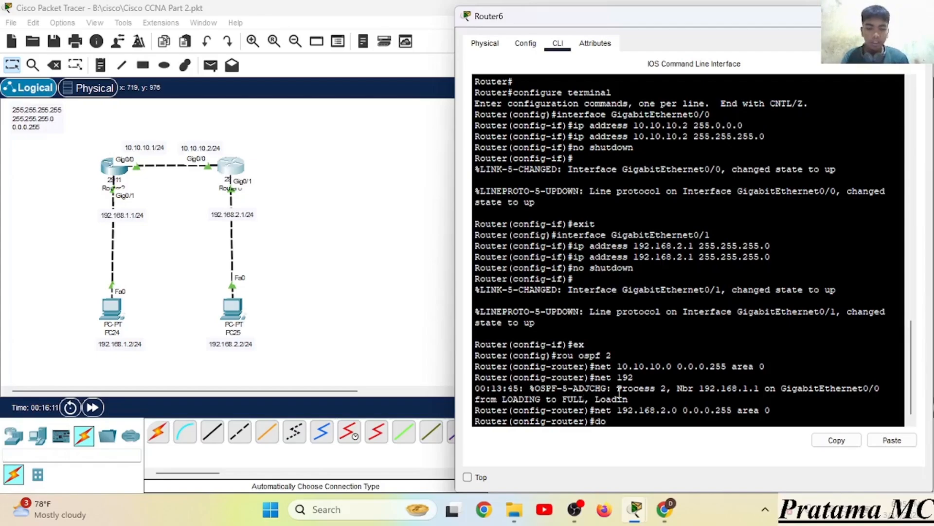
type(" shipo")
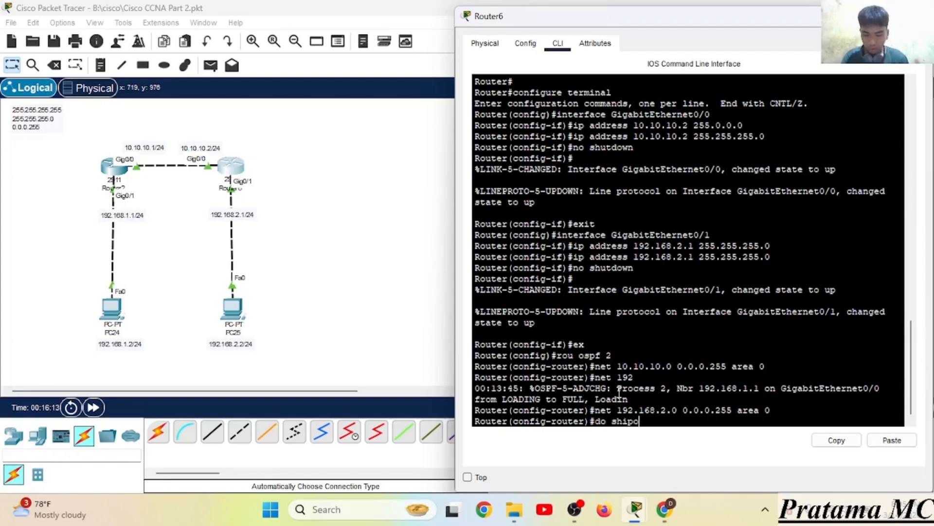
type("spf nei")
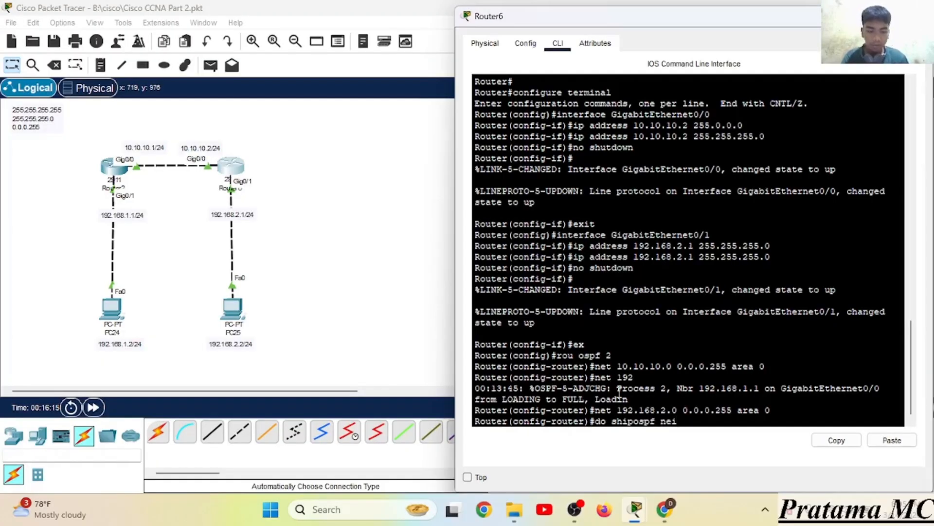
key("Return")
key("Up")
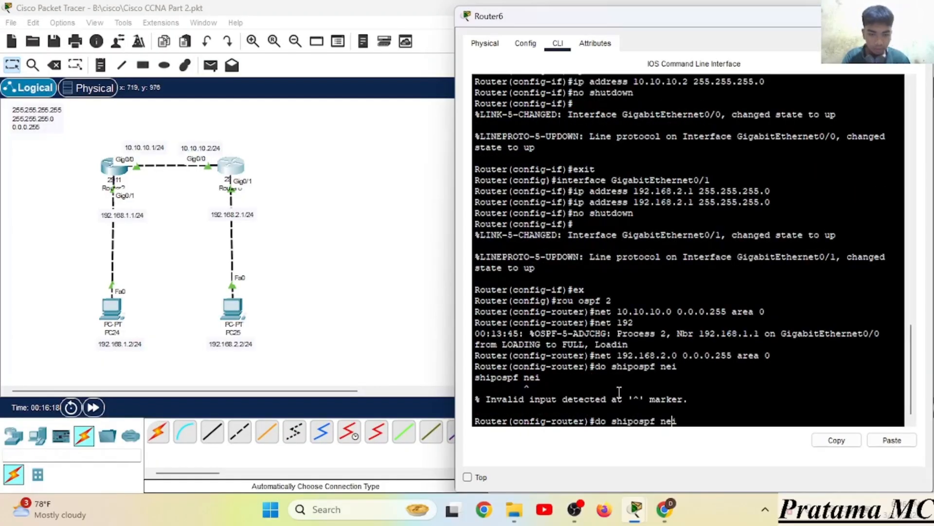
key("Left")
key("Left")
key("Left")
key("Left")
key("Left")
key("Left")
key("Left")
key("Left")
key("Left")
key("Left")
key("Left")
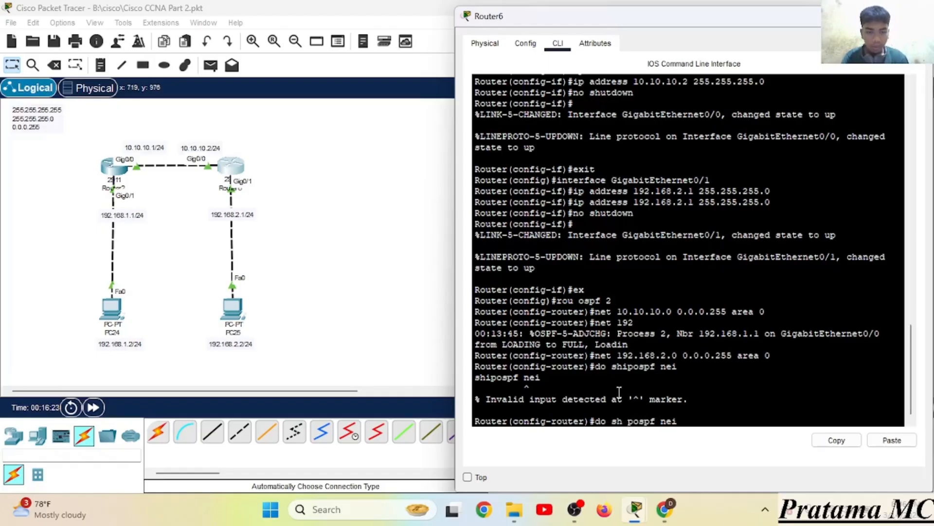
type("i")
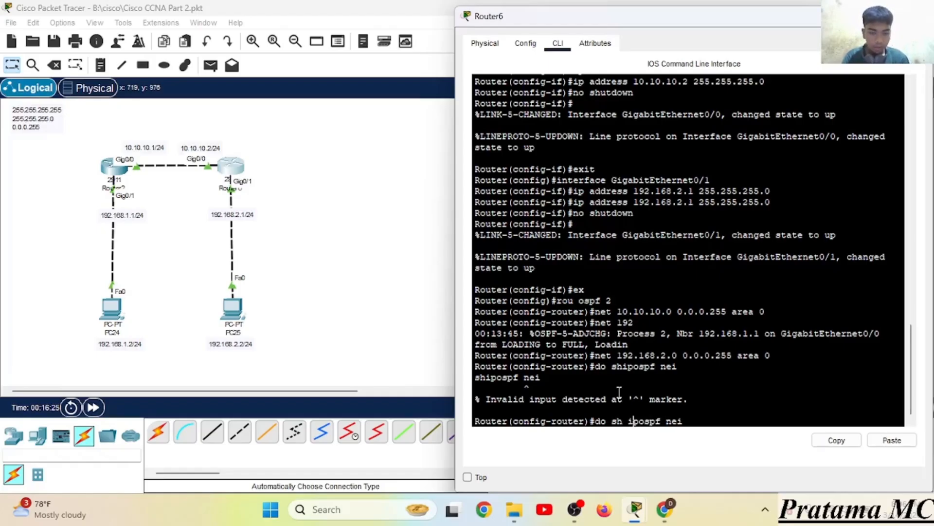
key("Right")
key("Return")
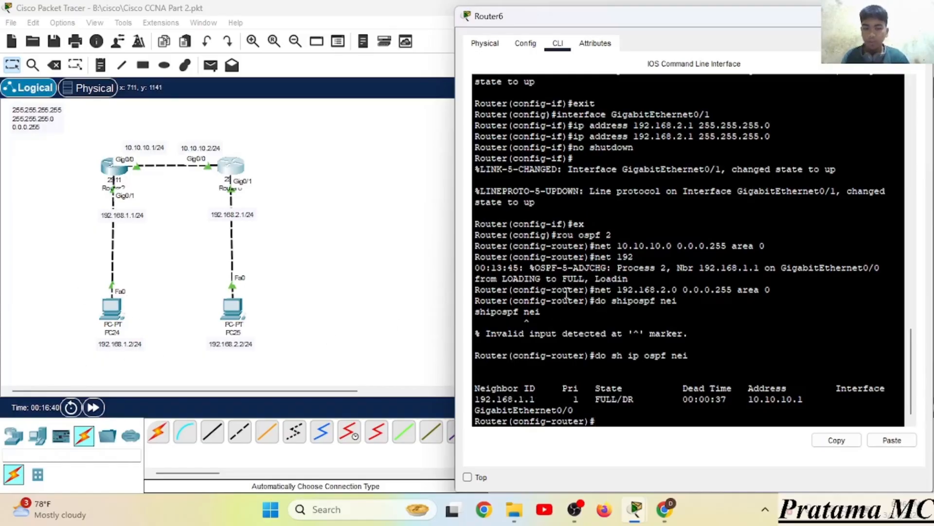
Step: List the OSPF neighbors on Router2 with the command "do sh ip ospf nei"
left_click(101, 176)
left_click(101, 176)
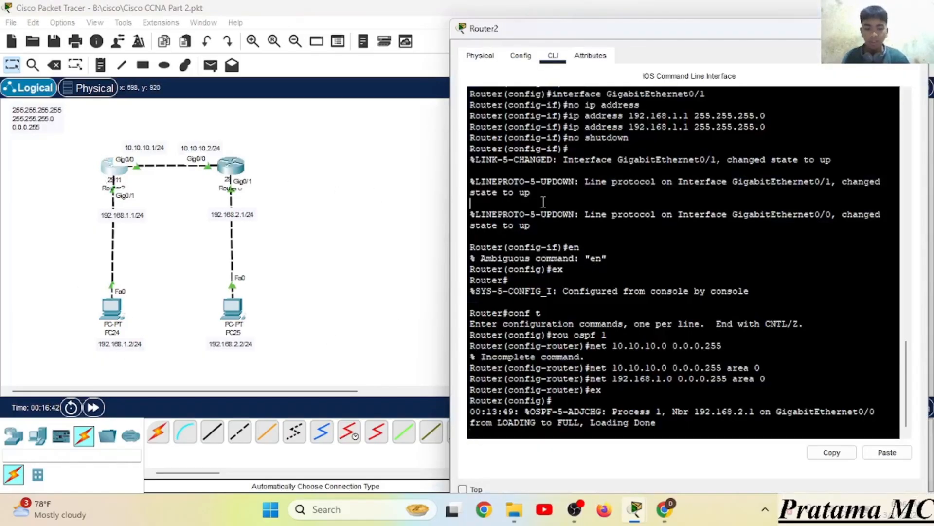
key("Return")
type("do sh")
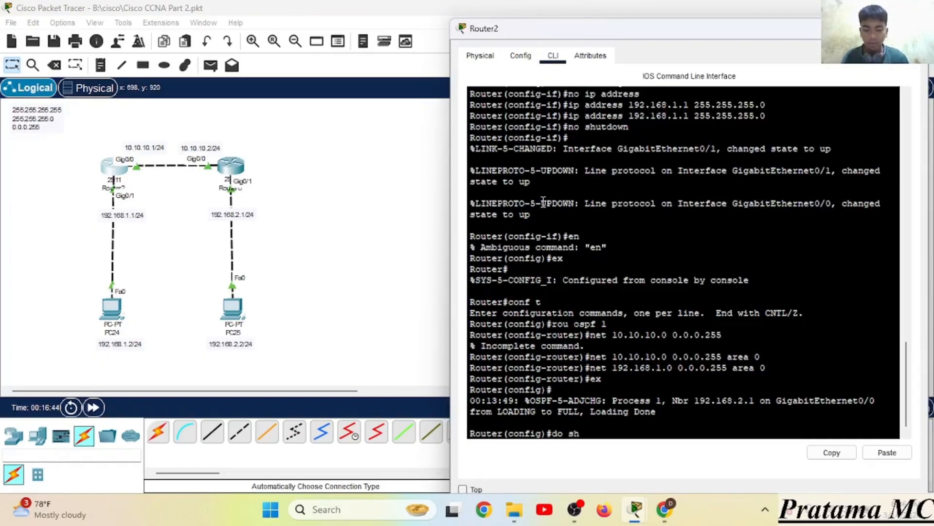
type(" ip ospf nei")
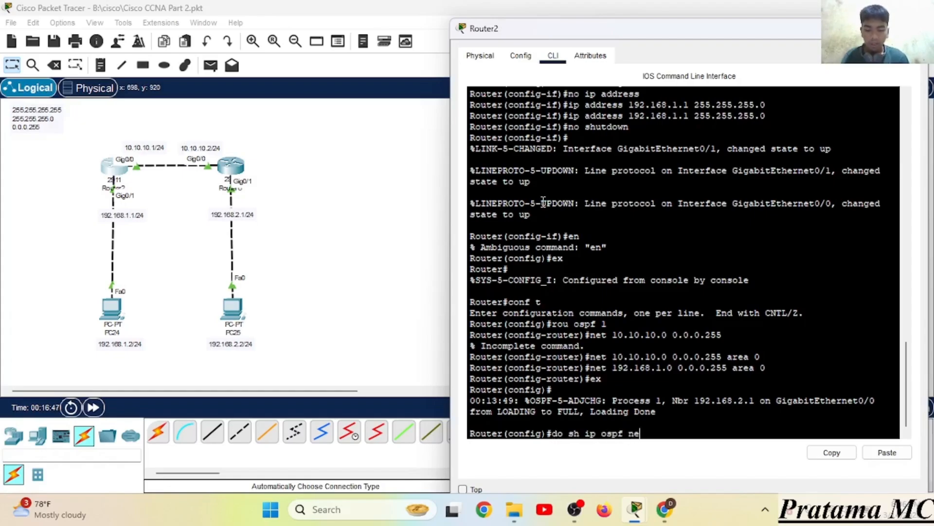
key("Return")
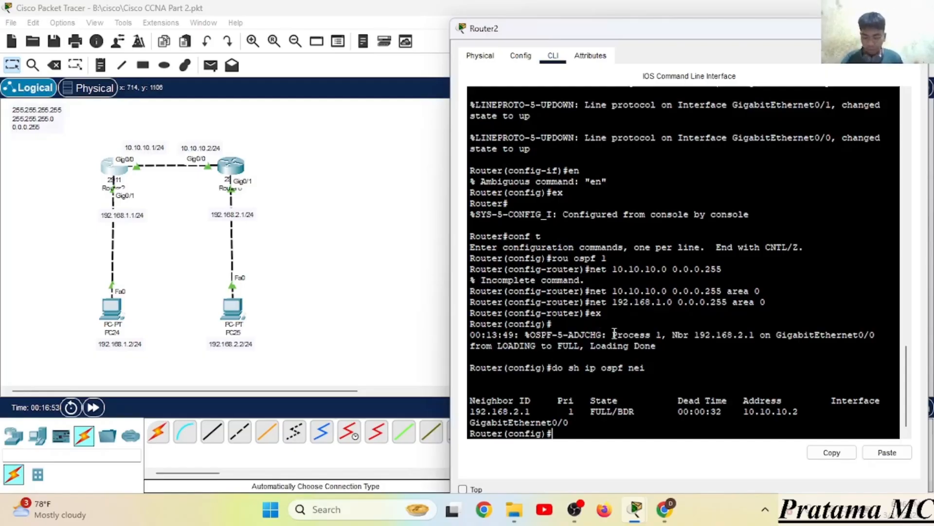
Step: Test connectivity by sending a simple PDU from PC25 to PC24
left_click(227, 138)
left_click(211, 65)
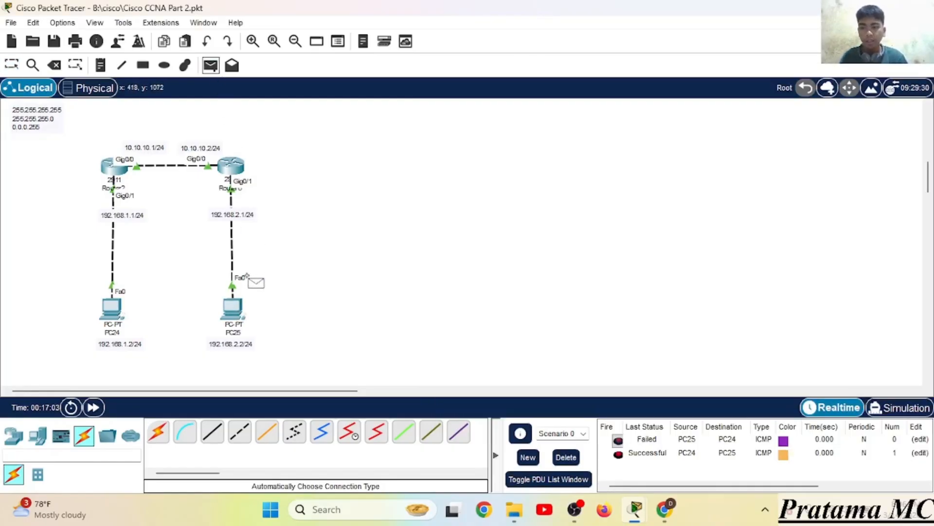
left_click(232, 307)
left_click(112, 308)
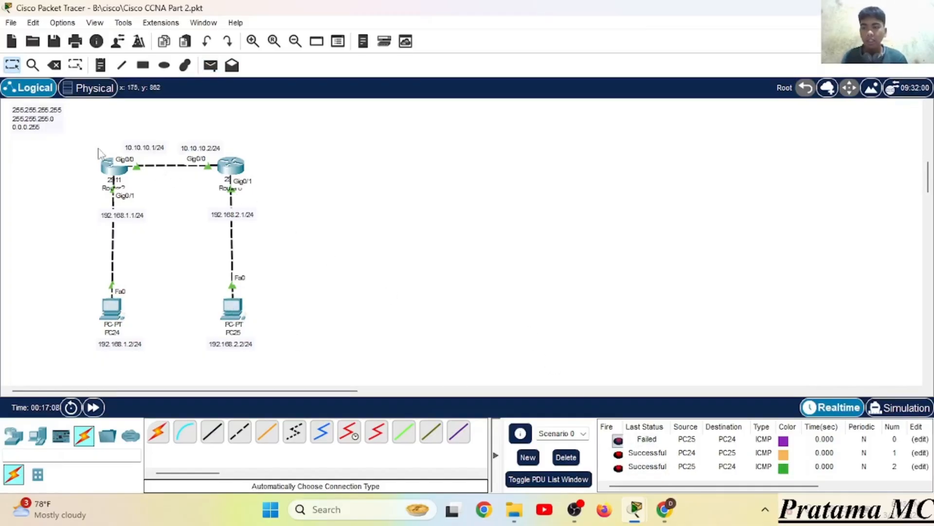
Step: Select both routers and both PCs together with their address labels in the workspace
left_click_drag(98, 152, 272, 359)
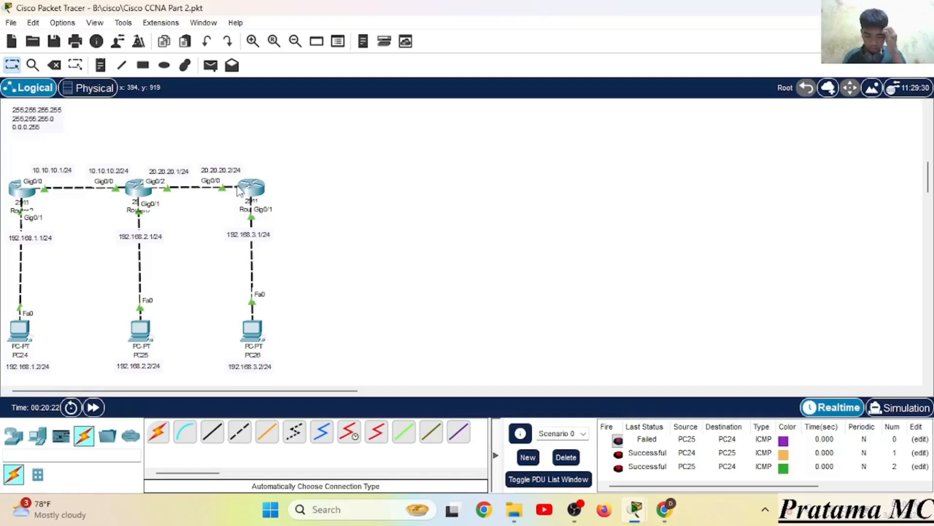
Step: Leave interface configuration in Router6's command line and reopen the configuration of OSPF process 2
left_click(138, 187)
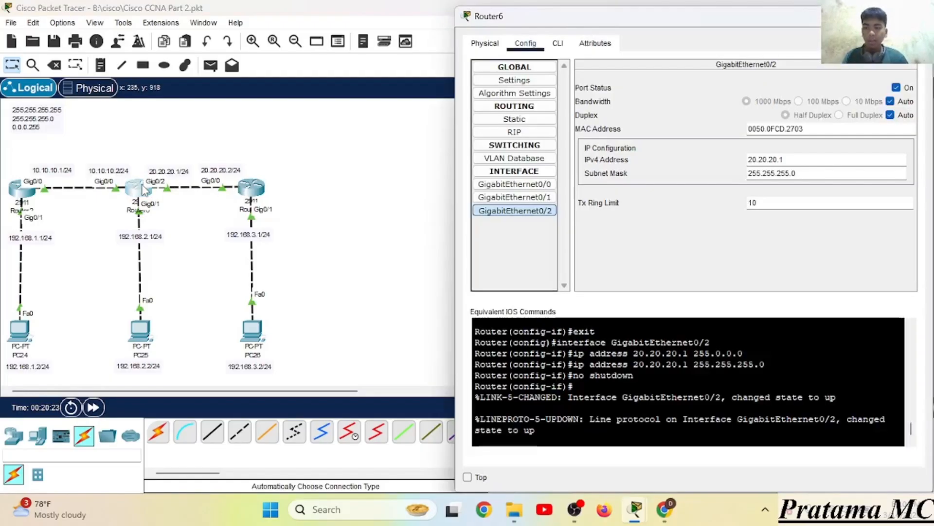
left_click(558, 45)
key("Return")
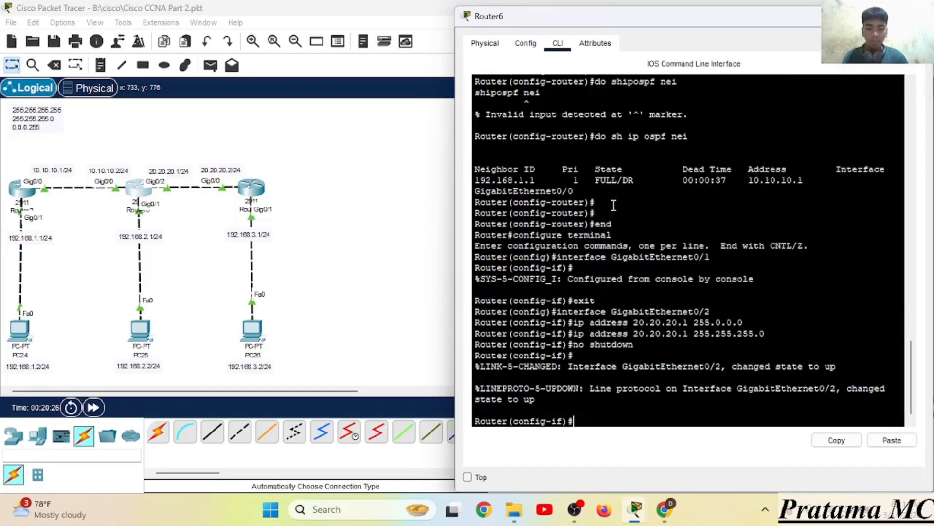
type("ex")
key("Return")
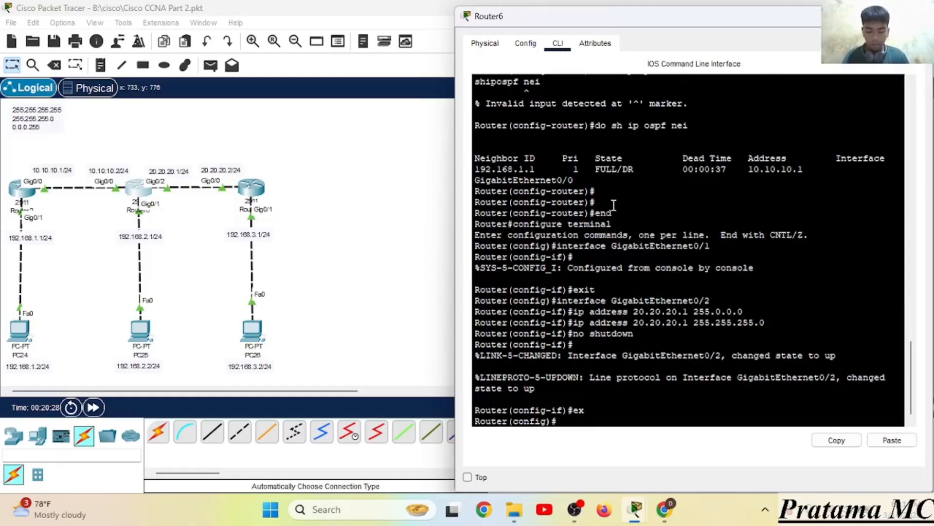
type("rou ospf 2")
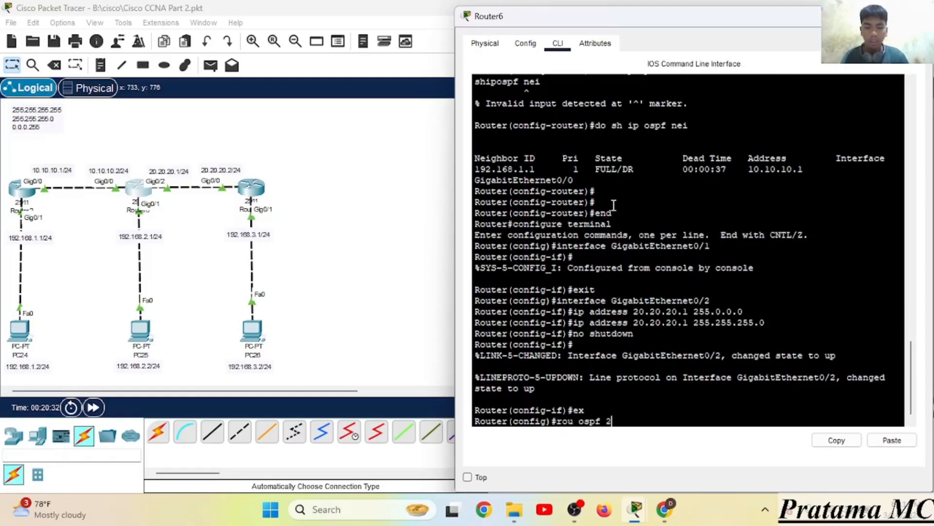
key("Return")
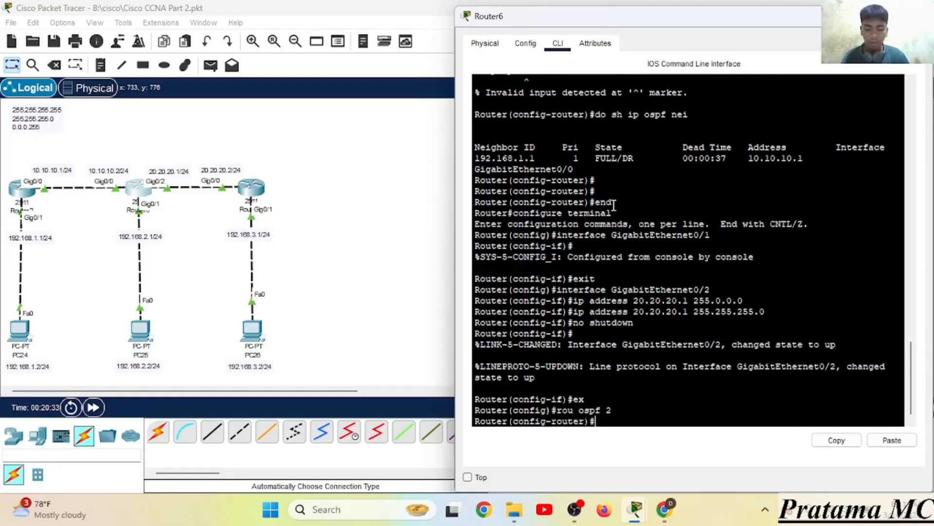
Step: Advertise network 20.20.20.0 with wildcard 0.0.0.255 in OSPF area 0 on Router6
type("net")
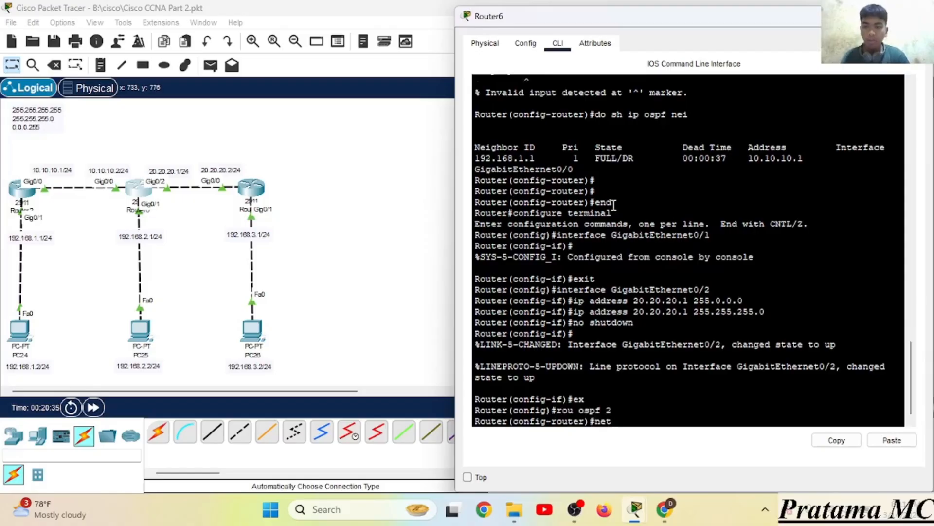
type(" 20")
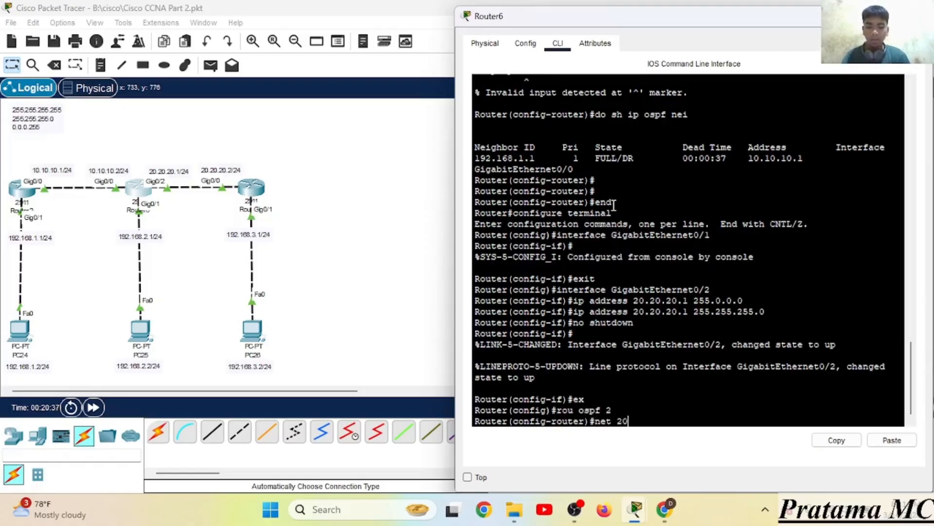
type(".20.20.0 0.0.0")
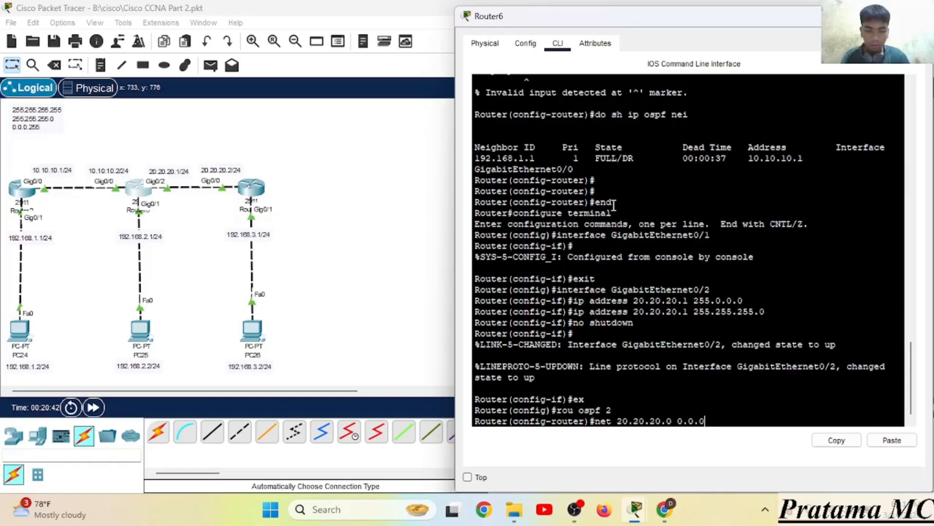
type(".255")
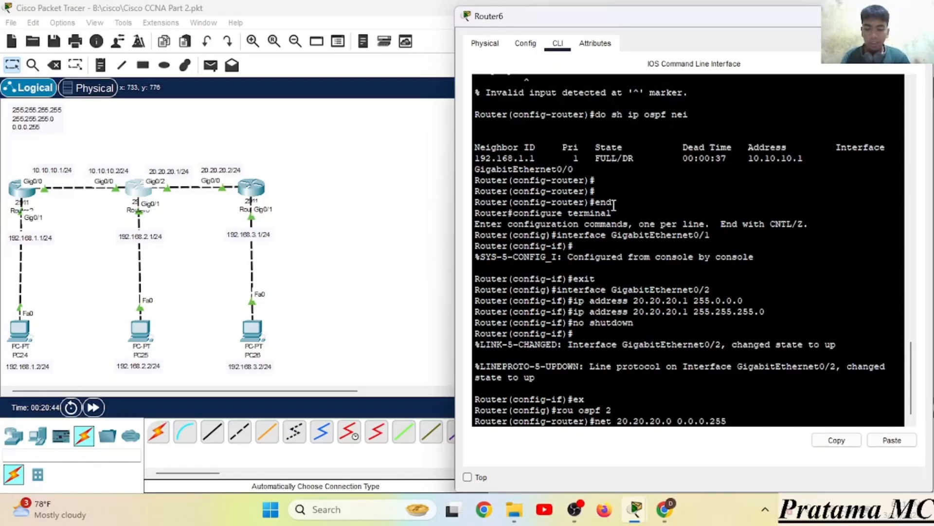
type(" area 0")
key("Return")
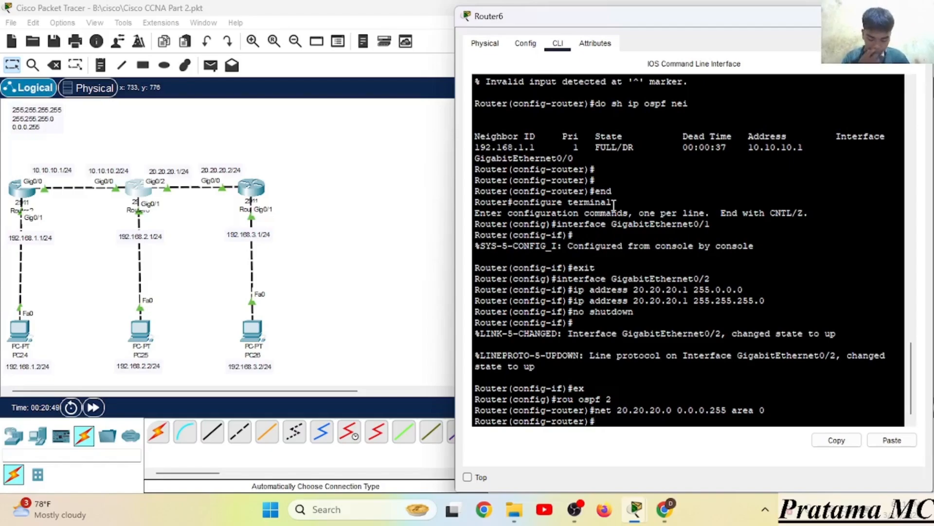
Step: Leave interface configuration in Router9's command line and start OSPF routing with process ID 3
left_click(252, 187)
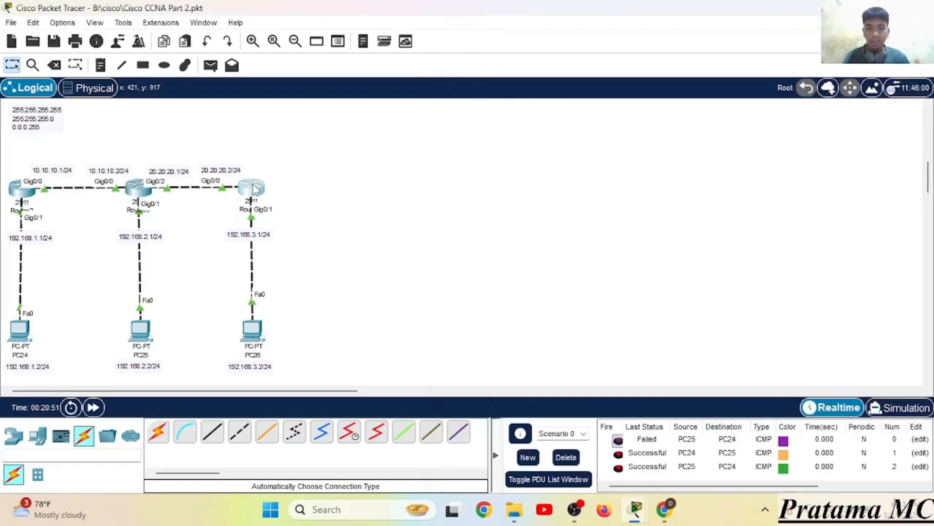
left_click(547, 43)
key("Return")
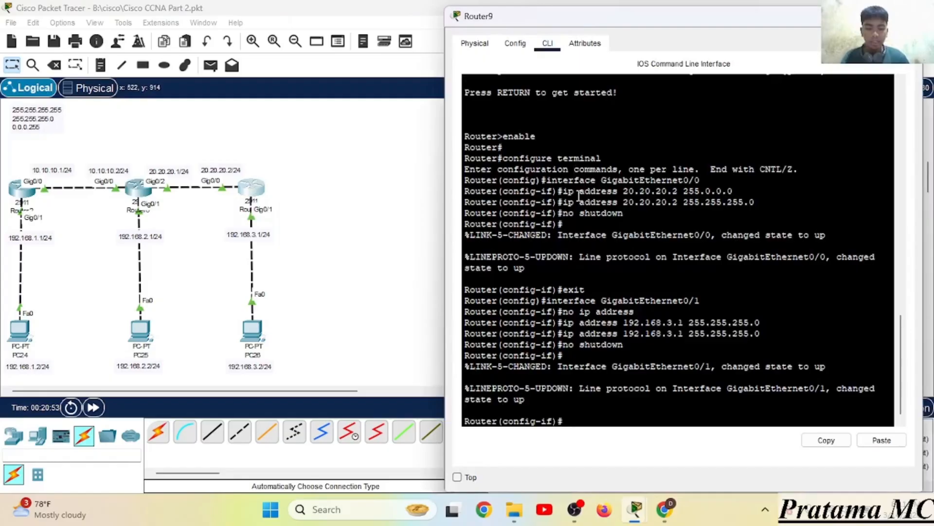
type("ex")
key("Return")
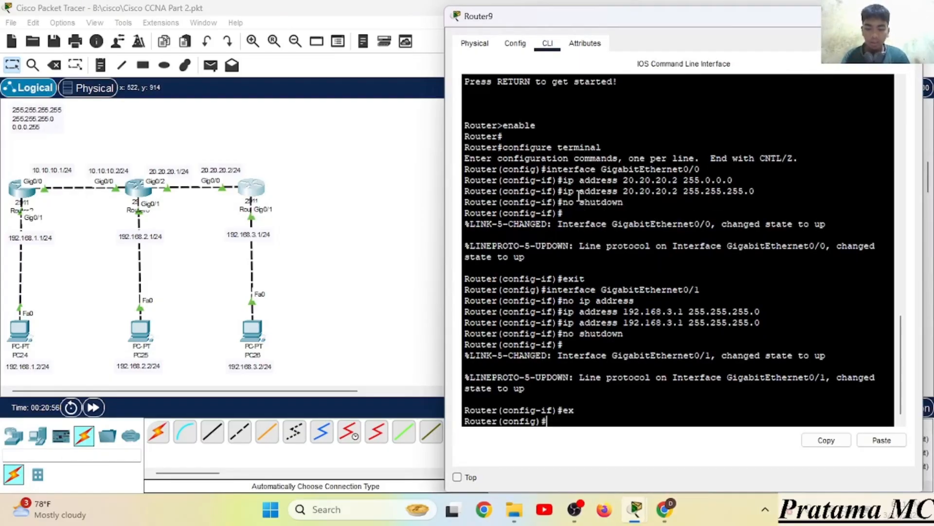
type("rou ospf ")
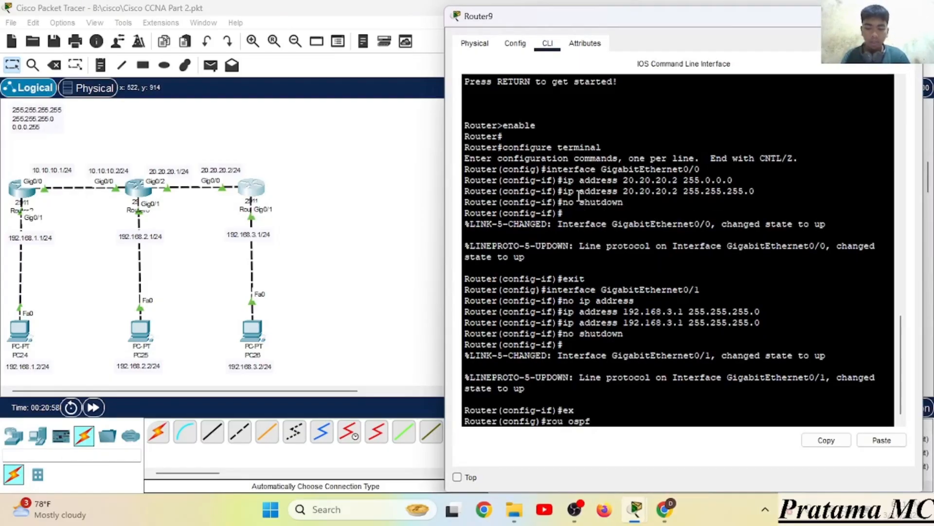
type("3")
key("Return")
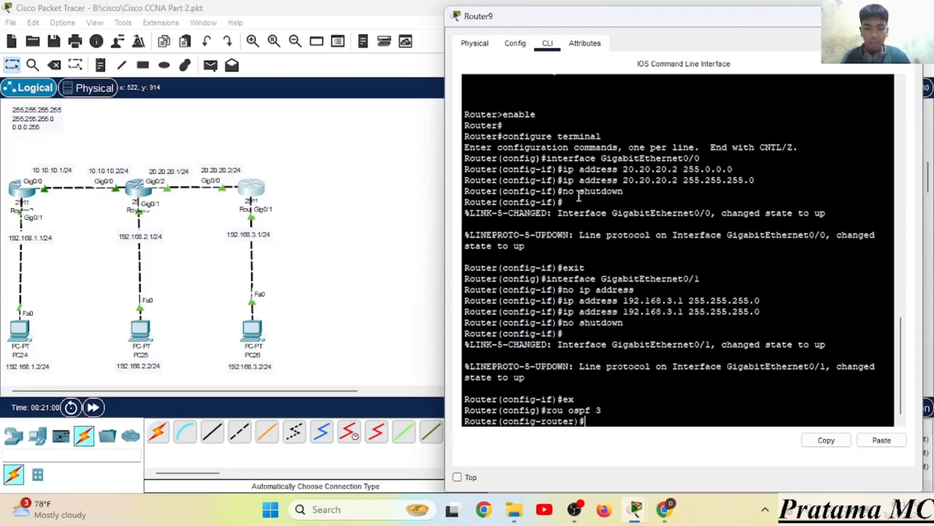
Step: Advertise network 20.20.20.0 with wildcard 0.0.0.255 in OSPF area 0 on Router9
type("net 20.20.20.0 0.0.")
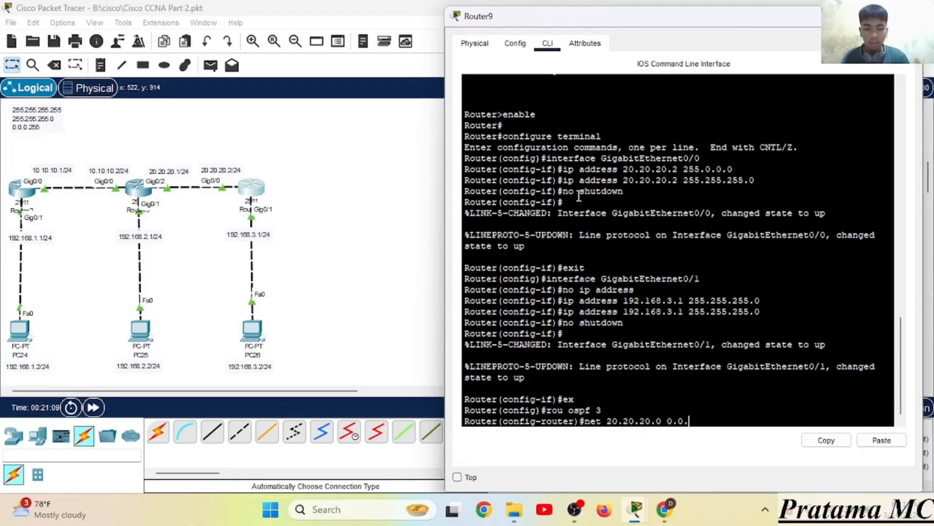
type("0.255")
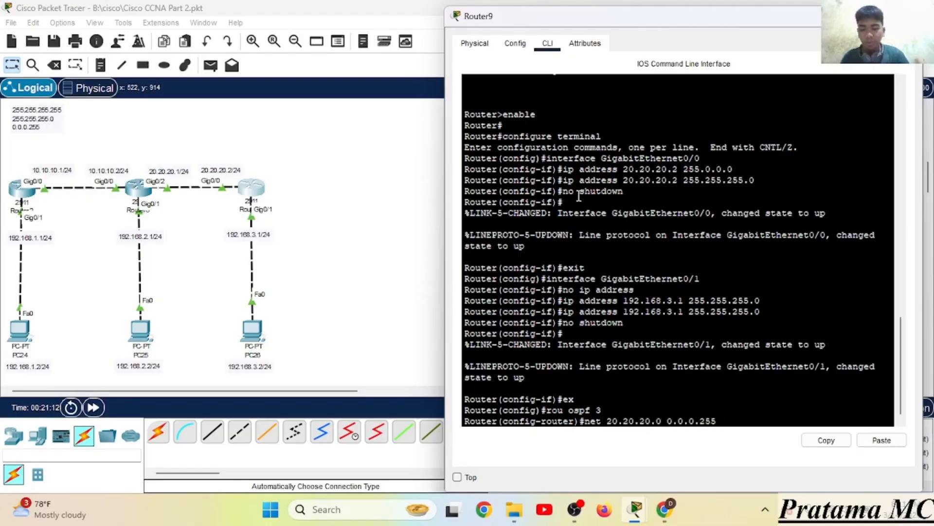
type(" area 0")
key("Return")
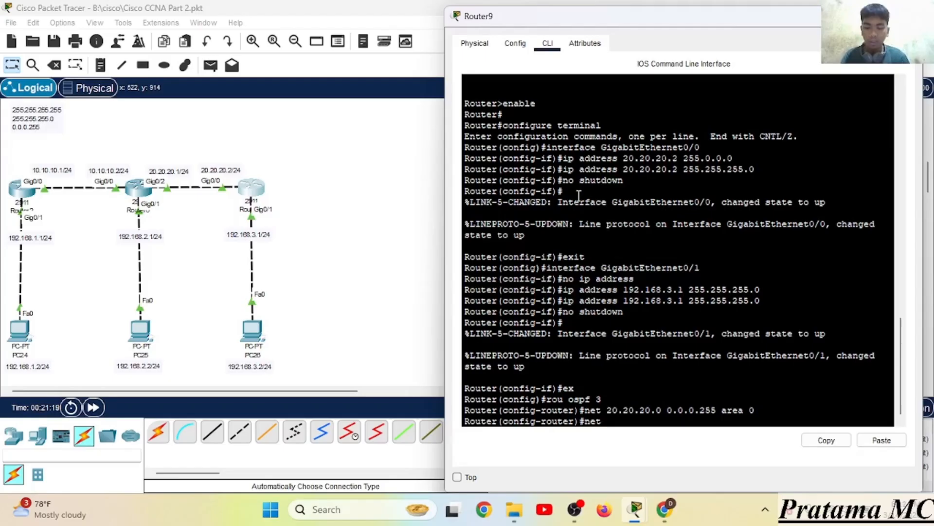
Step: Advertise network 192.168.3.0 with wildcard 0.0.0.255 in OSPF area 0 on Router9
type("net 192.168.3.")
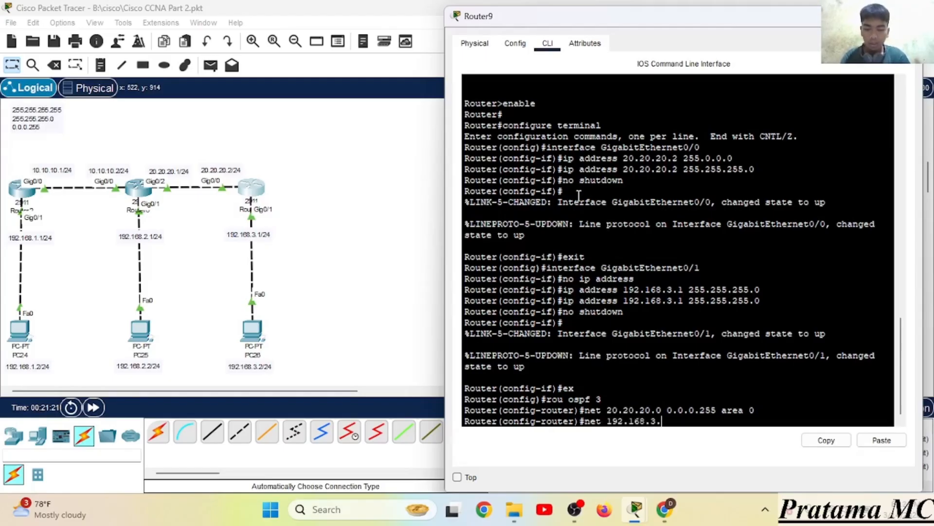
type("0 0.0.0.")
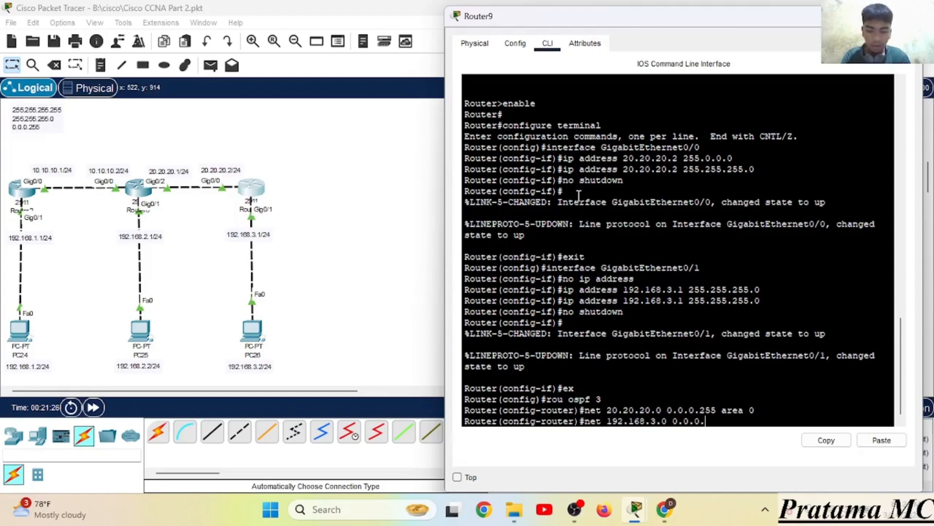
type("255 area 0")
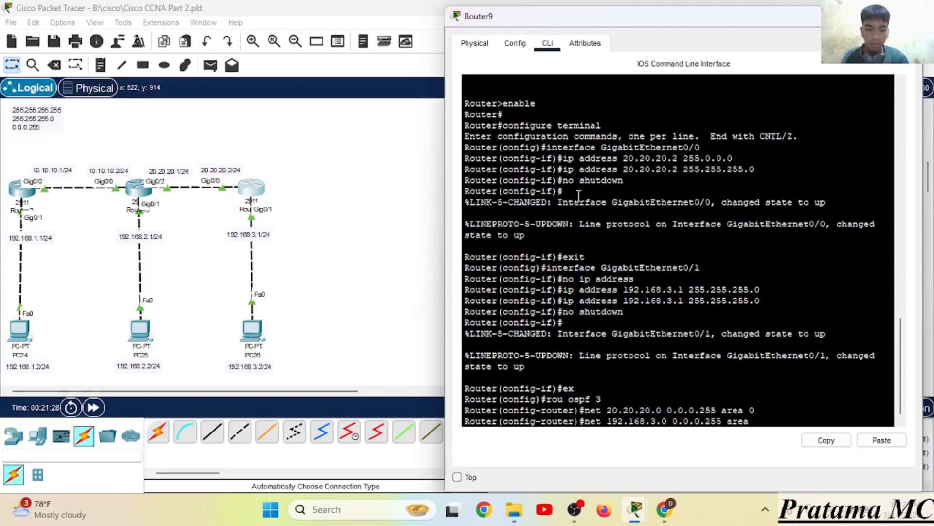
key("Return")
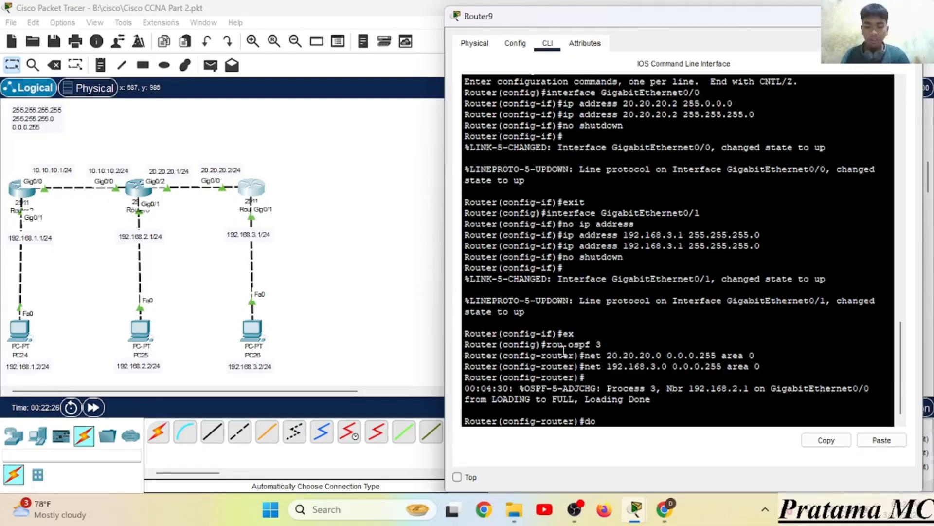
Step: Show the OSPF neighbor table on Router9 from router configuration mode
type("do sh ip")
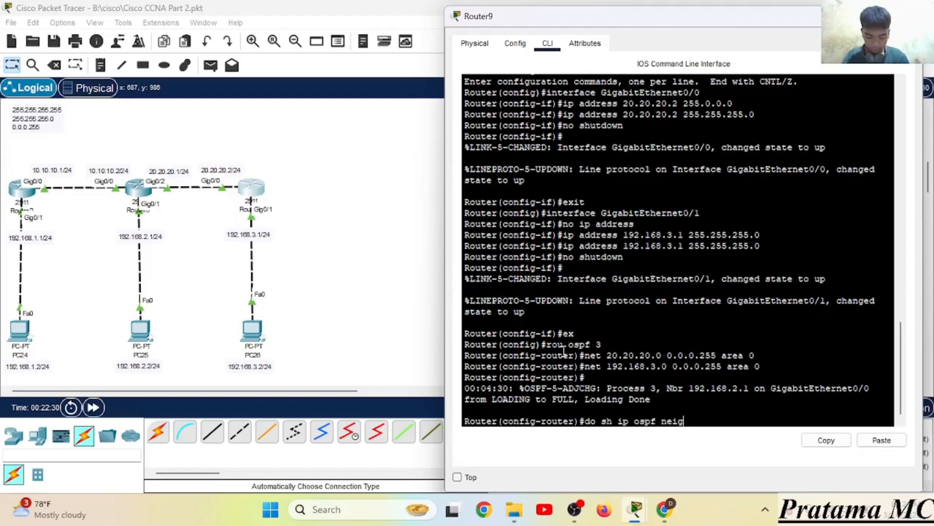
type(" ospf neig")
key("Return")
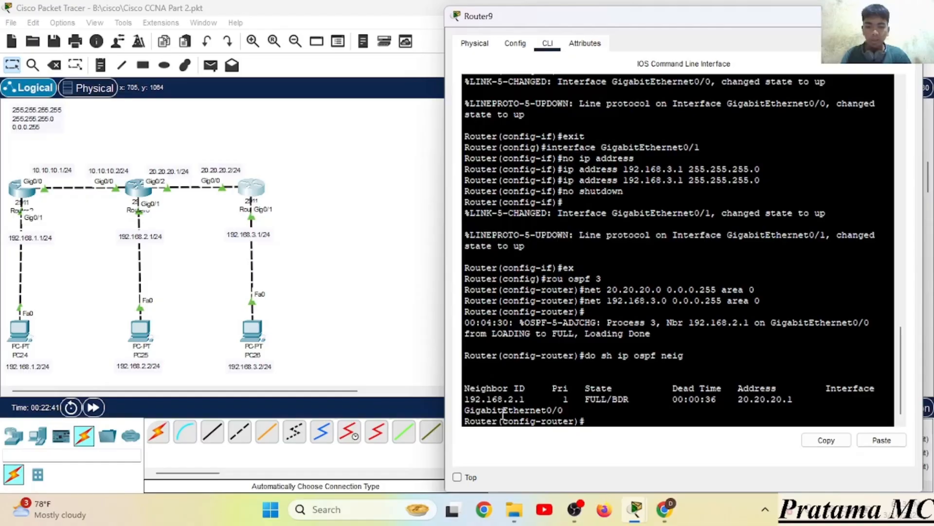
Step: Open Router6's command line and show its OSPF neighbor table
left_click(138, 189)
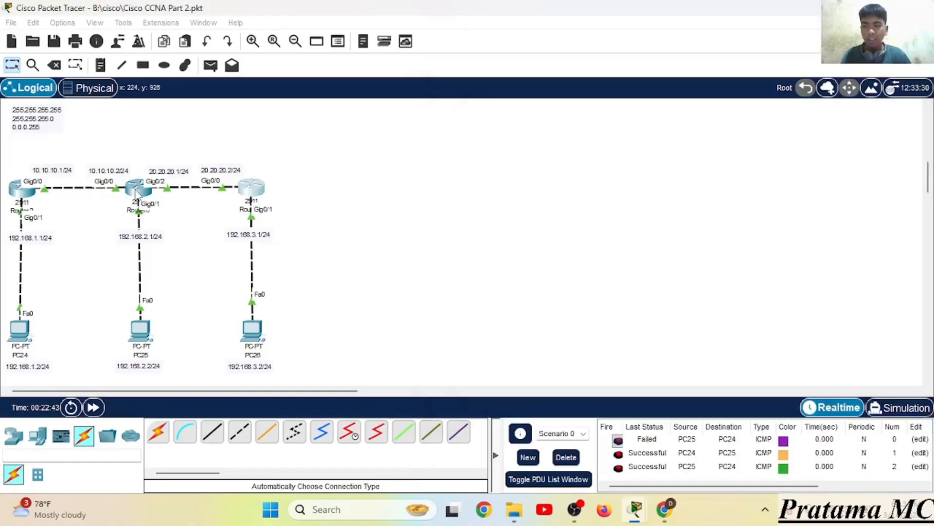
key("Return")
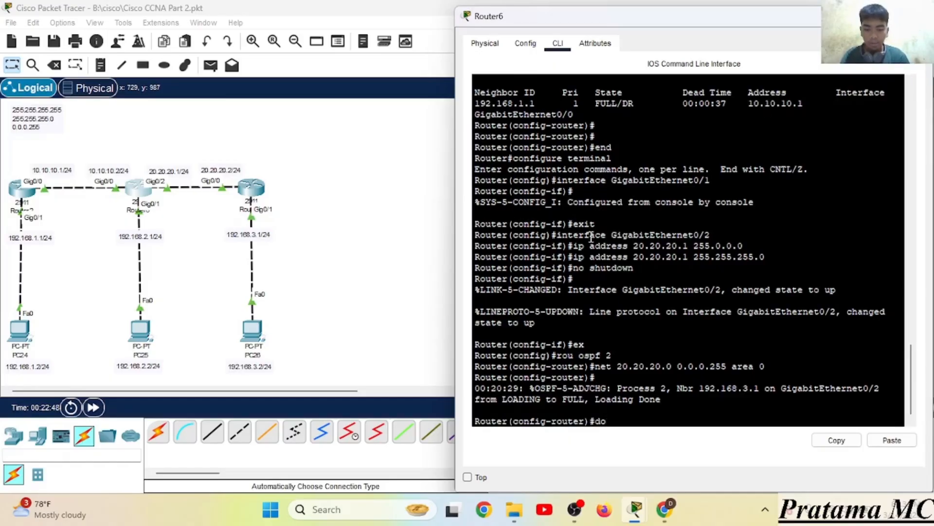
type("do sh ip ospf n")
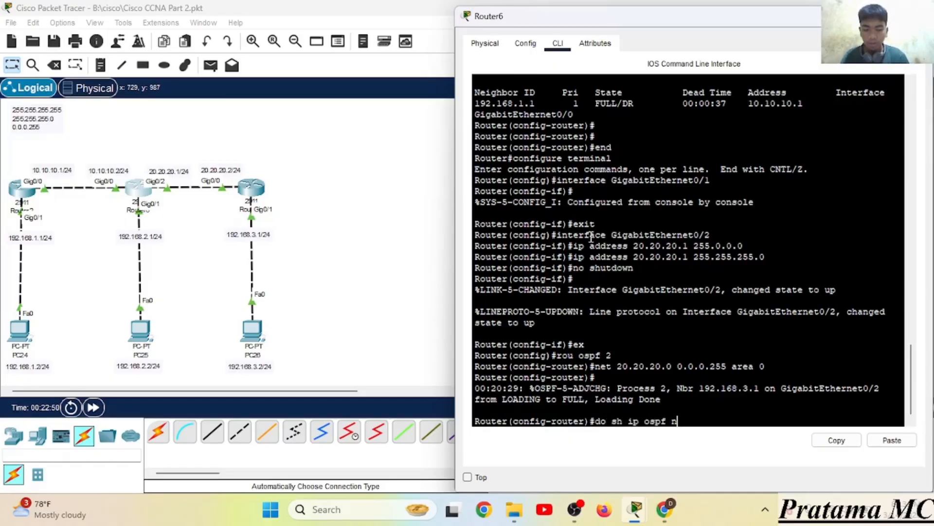
type("ei")
key("Return")
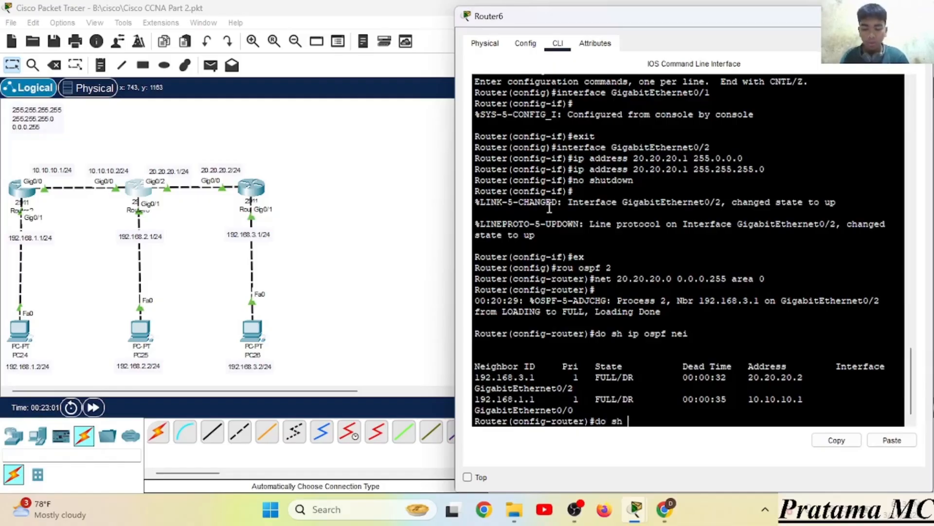
Step: Show Router6's IP routing table and examine the OSPF routes to 192.168.1.0/24 and 192.168.3.0/24
key("Return")
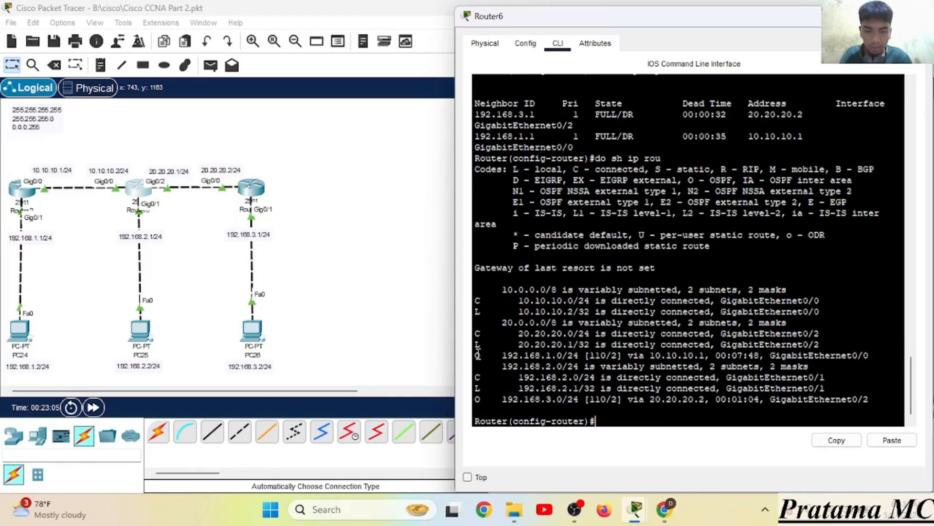
left_click_drag(477, 355, 580, 355)
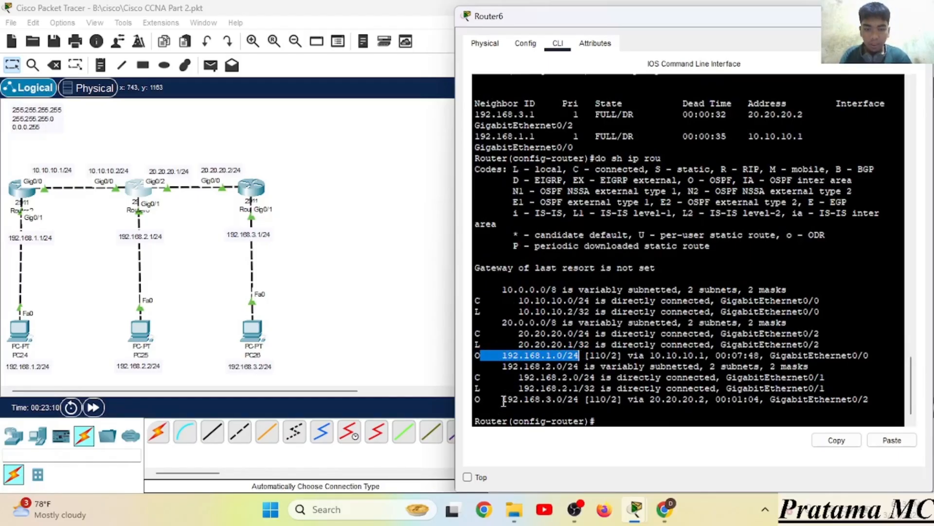
left_click_drag(502, 399, 579, 400)
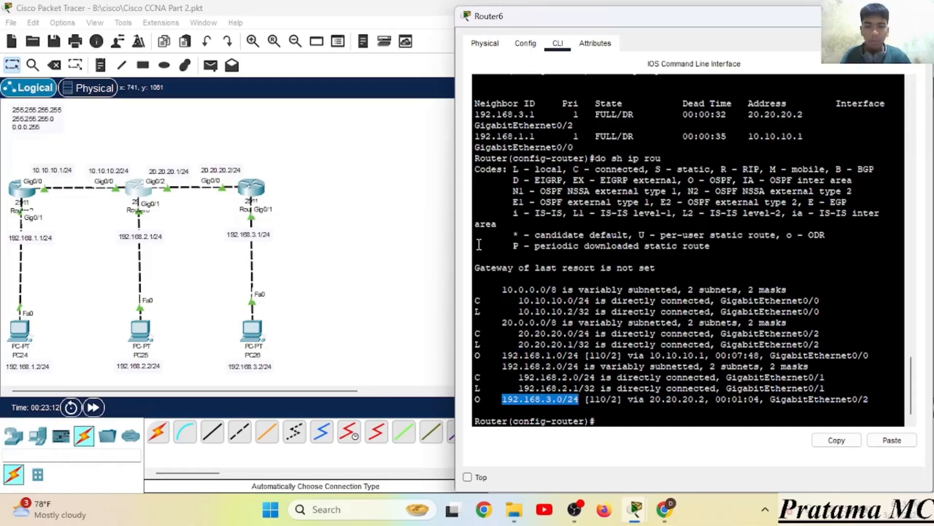
Step: Show Router9's IP routing table and examine the entries for networks 192.168.1.0, 192.168.2.0 and 192.168.3.0
left_click(252, 186)
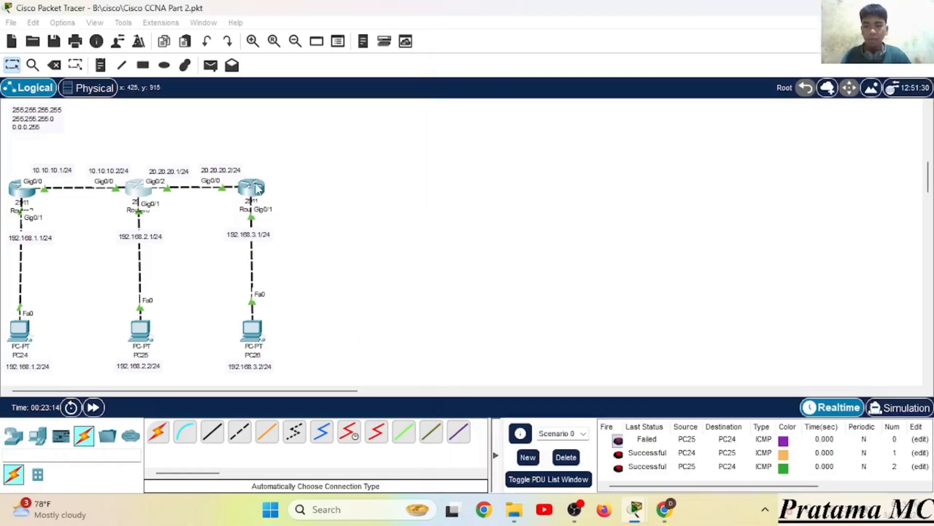
type("do sh i")
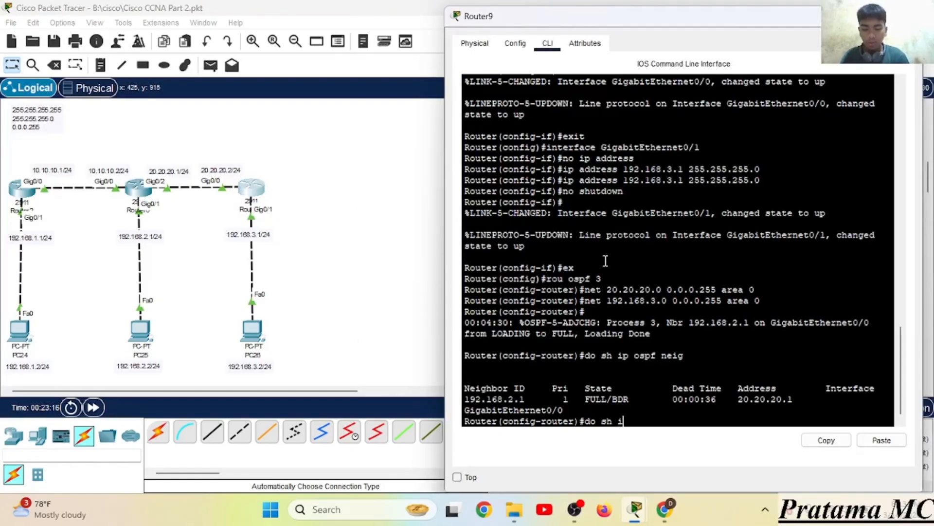
type("p rou")
key("Return")
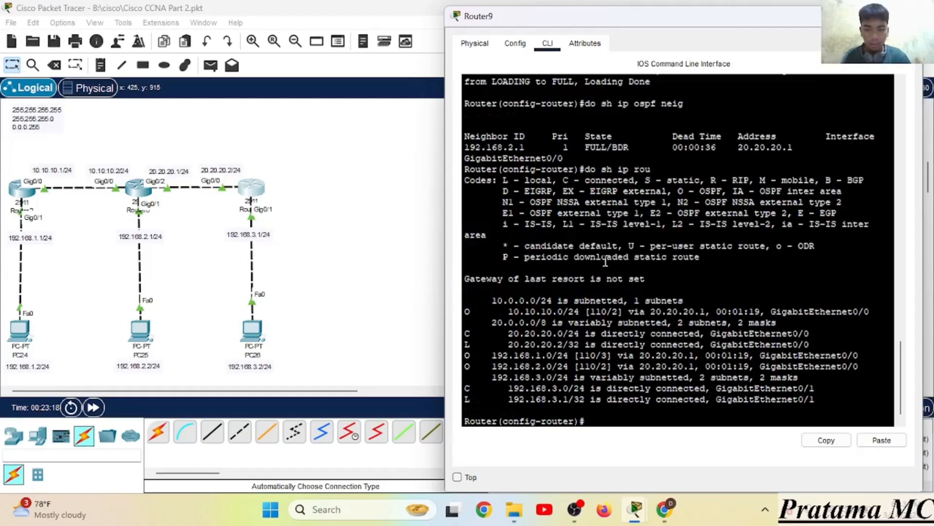
left_click_drag(687, 301, 584, 314)
left_click(488, 355)
left_click_drag(488, 355, 579, 356)
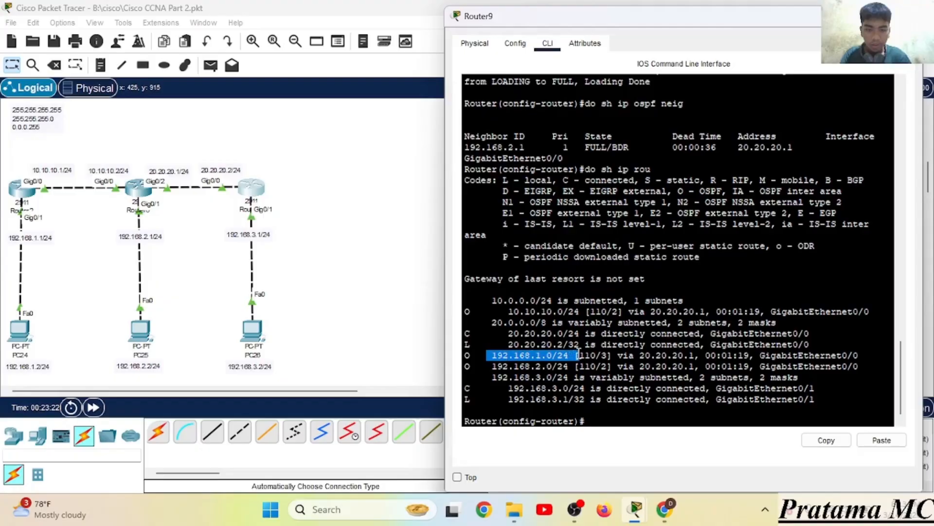
left_click_drag(481, 366, 576, 366)
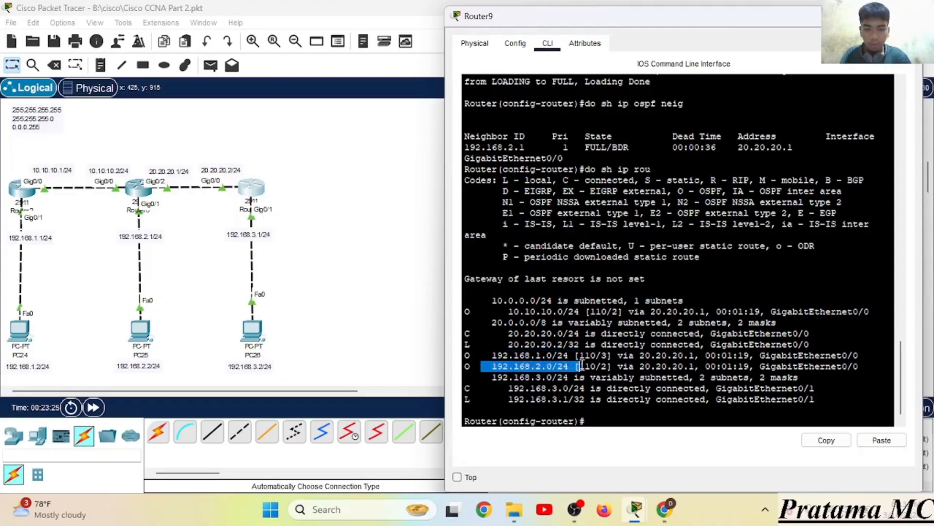
left_click_drag(487, 377, 585, 378)
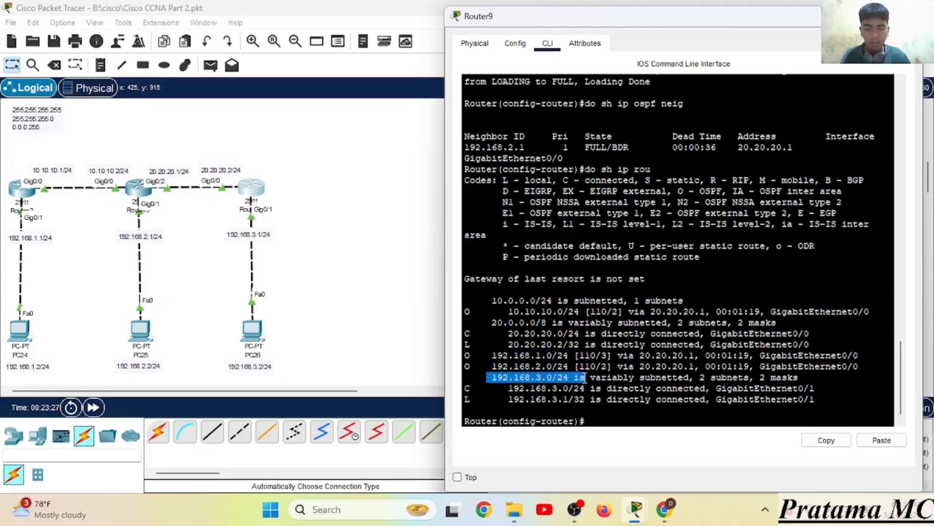
Step: Open Router2's command line and show its IP routing table
left_click(17, 188)
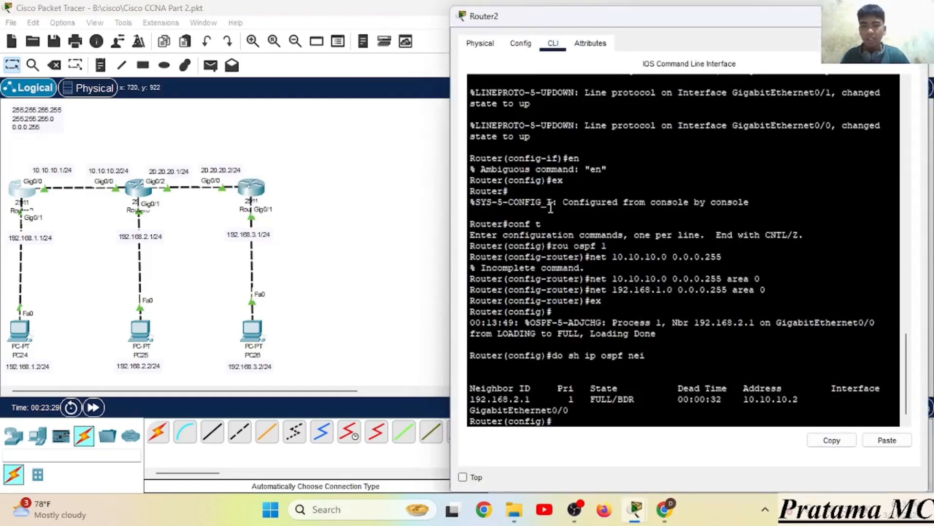
key("Return")
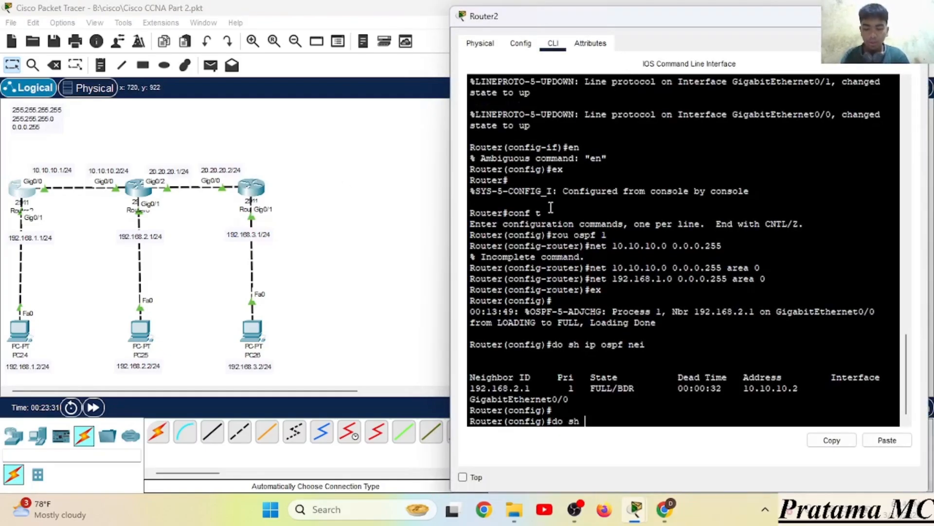
key("Return")
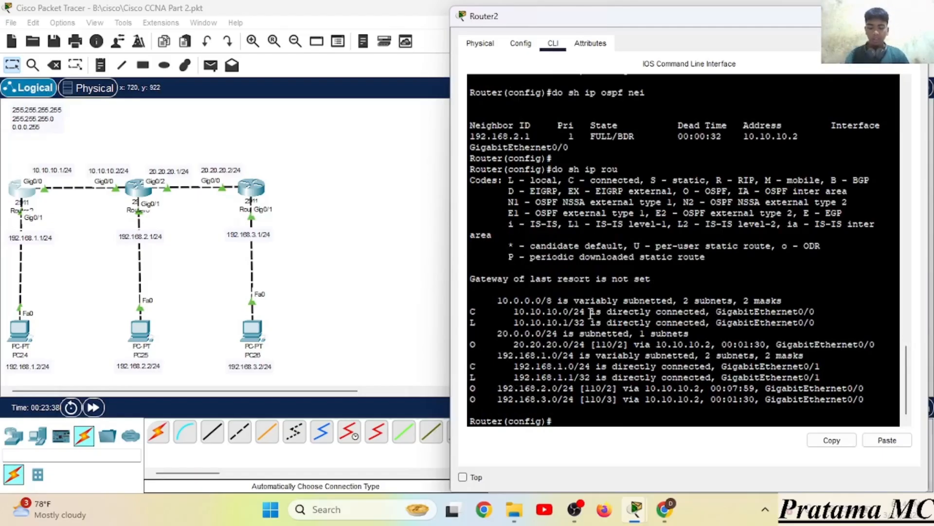
Step: Clear the old PDU results from Scenario 0 and test connectivity with a simple PDU from PC26 to PC24
left_click(210, 65)
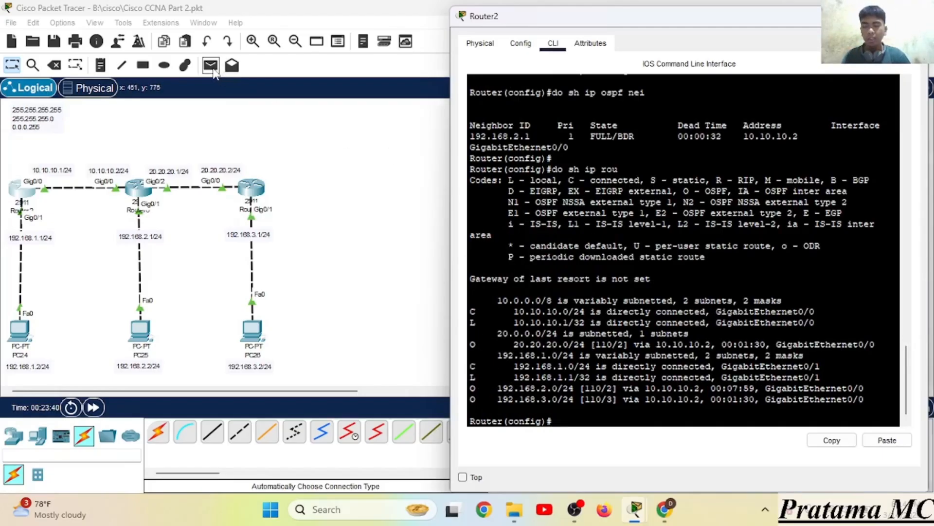
left_click(566, 457)
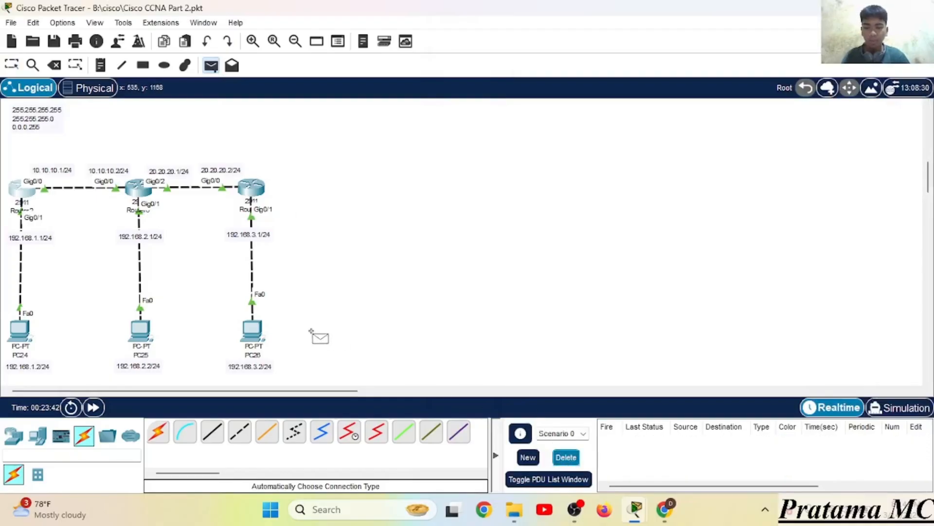
left_click(252, 331)
left_click(20, 330)
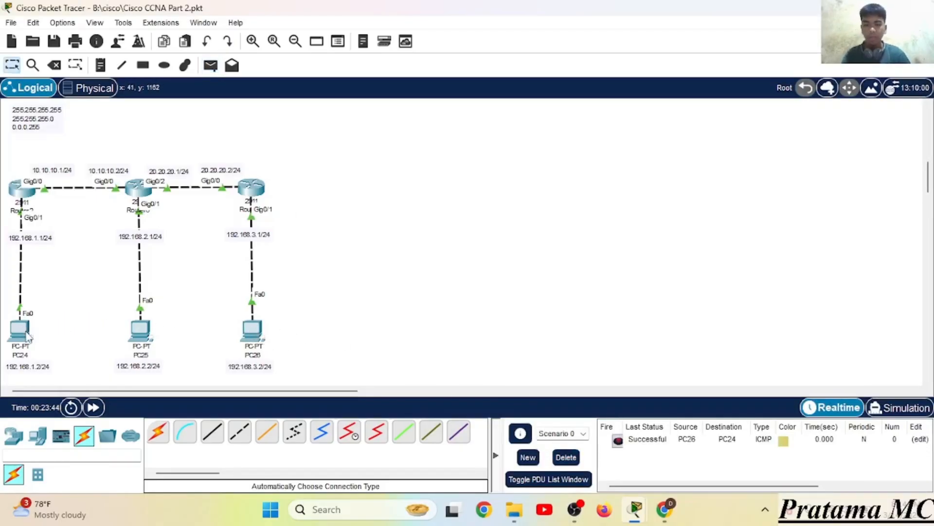
Step: Test connectivity with a simple PDU from PC26 to PC25, and clear the scenario's PDU results
left_click(210, 65)
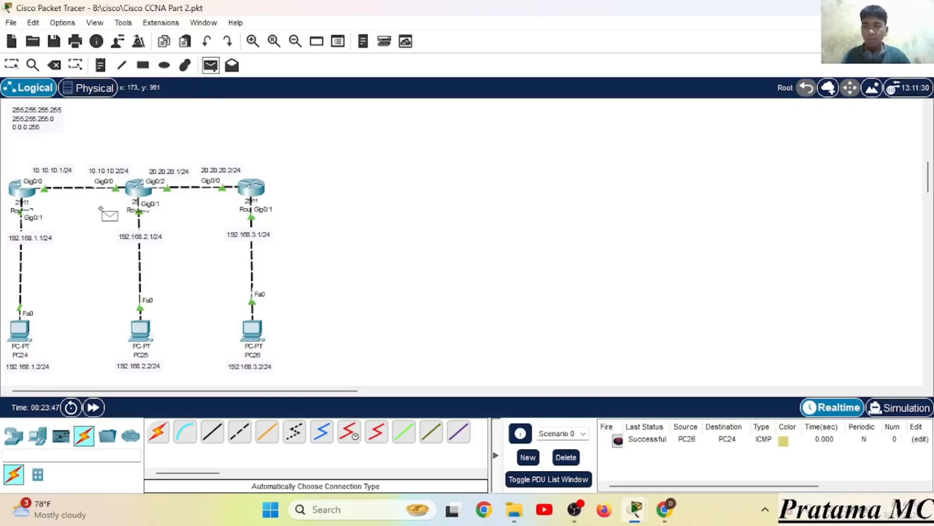
left_click(253, 331)
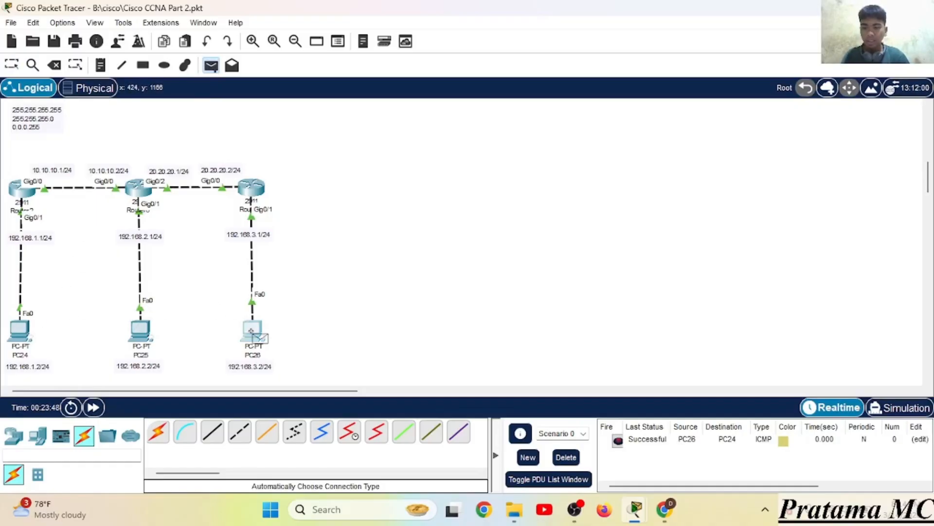
left_click(141, 336)
left_click(566, 457)
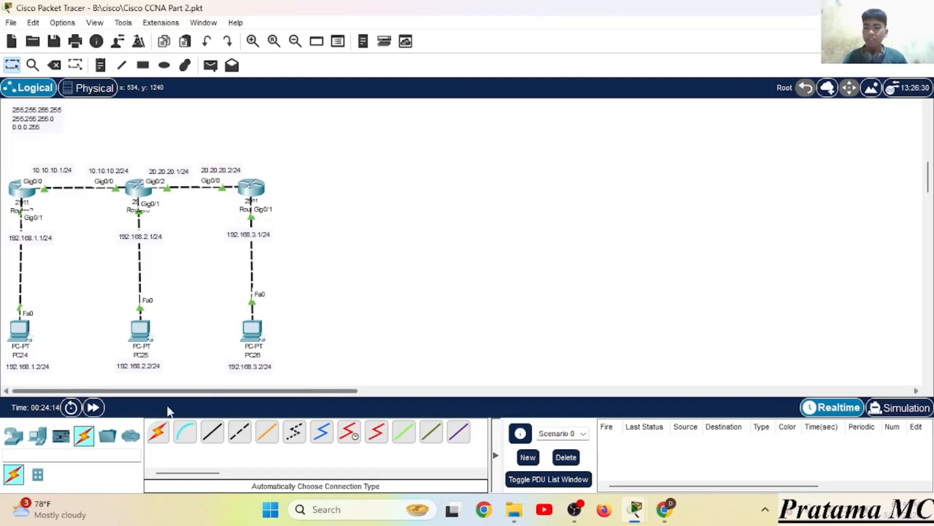
Step: Add a 2960 switch to the workspace to the right of Router9
left_click(40, 436)
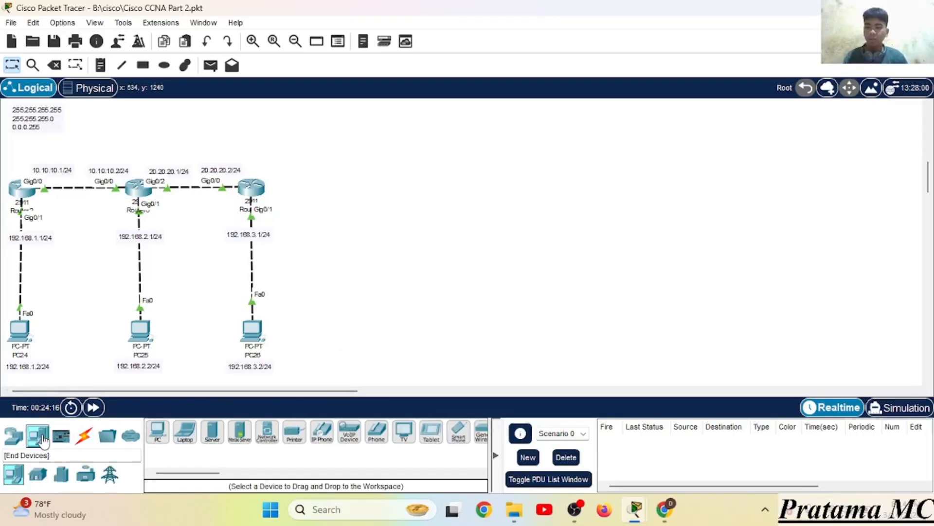
left_click(13, 435)
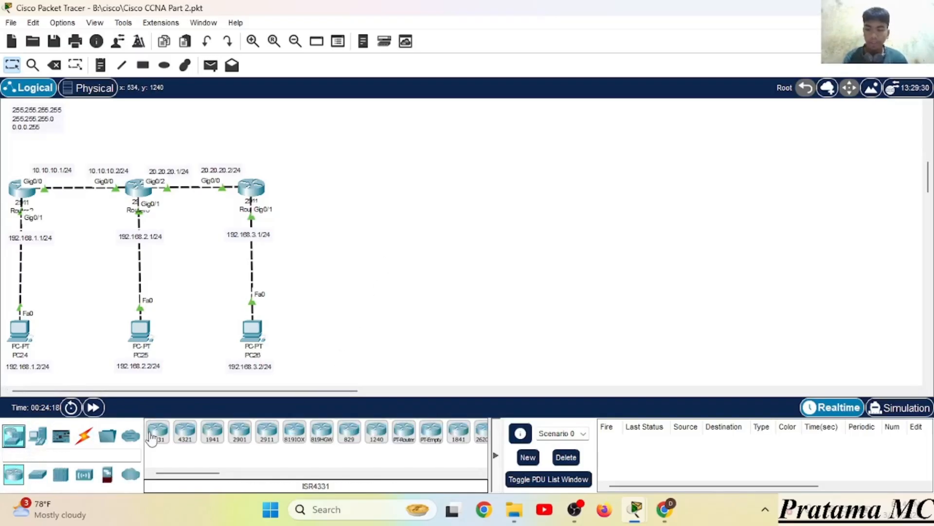
left_click(38, 473)
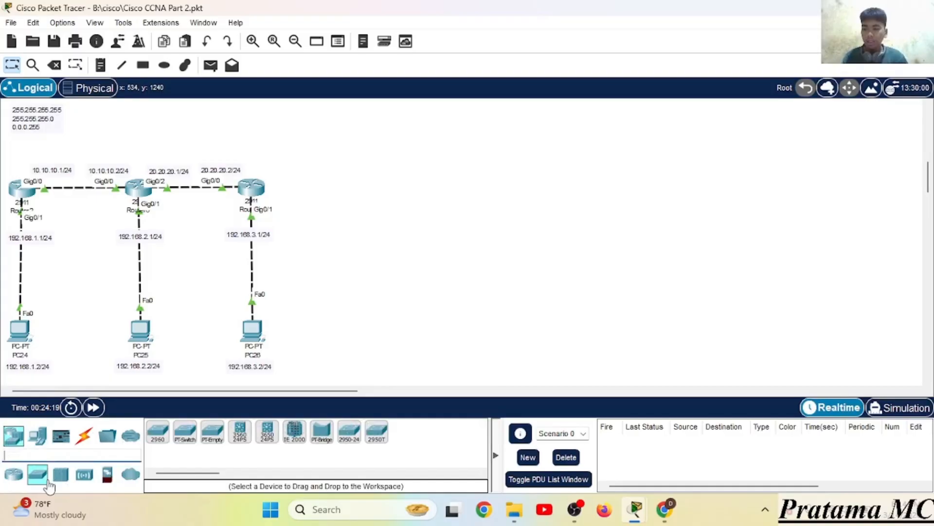
left_click(158, 431)
left_click(352, 189)
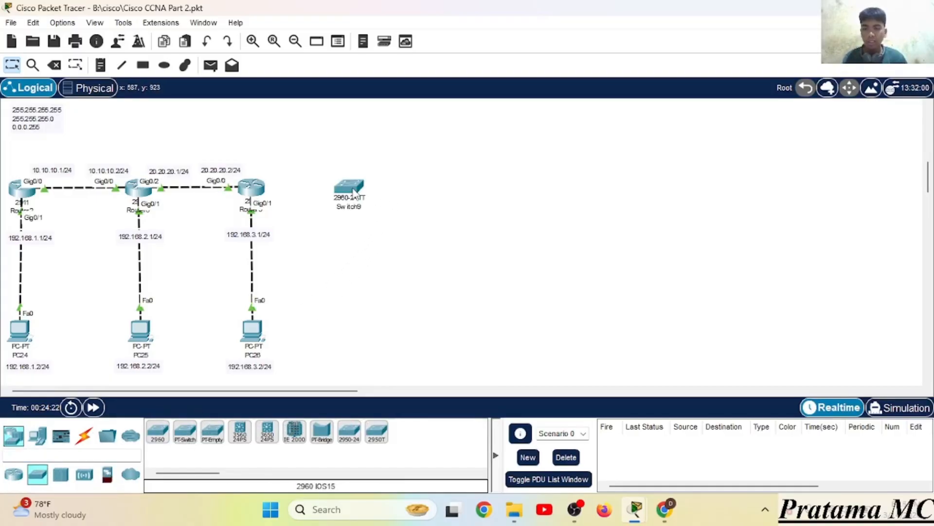
Step: Place two PCs side by side below the new 2960 switch, level with PC26
left_click(37, 436)
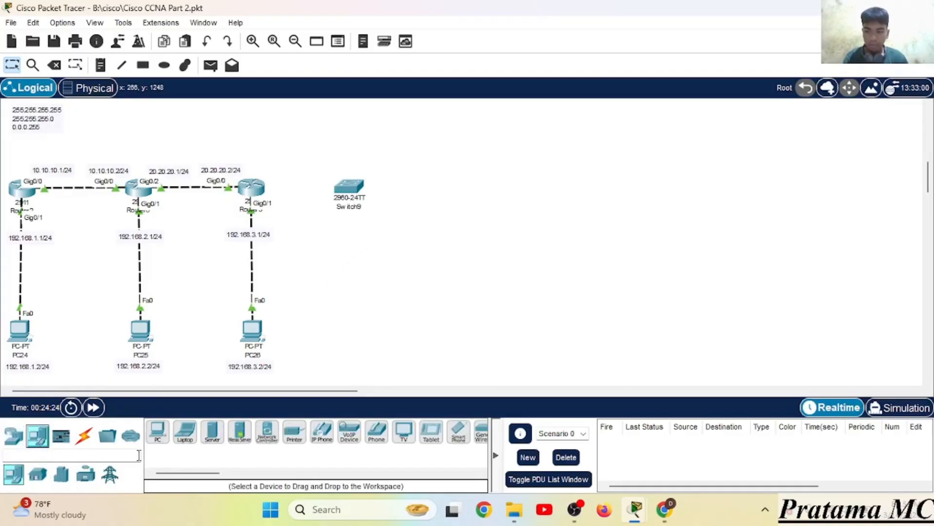
left_click(157, 431)
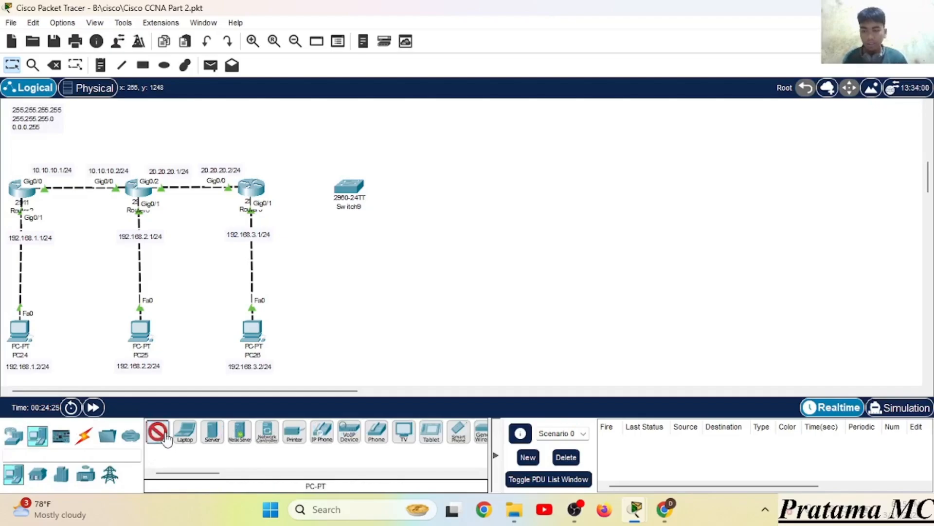
left_click(321, 335)
left_click(385, 334)
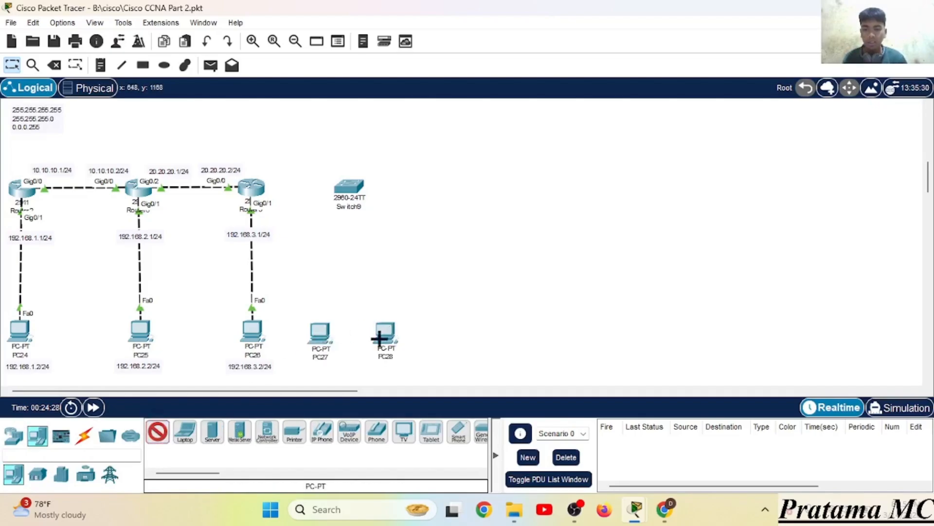
Step: Connect Router9 to the new 2960 switch using the automatic connection type
left_click(165, 432)
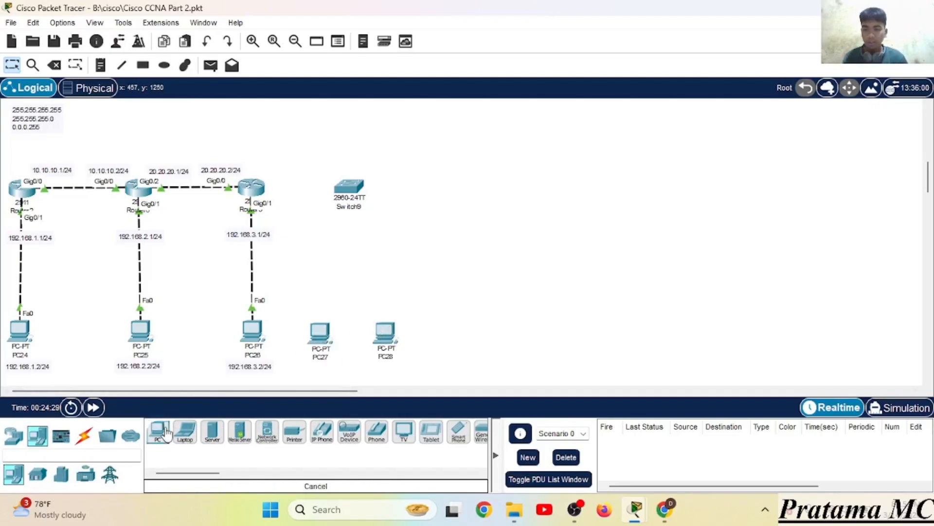
left_click(71, 442)
left_click(84, 436)
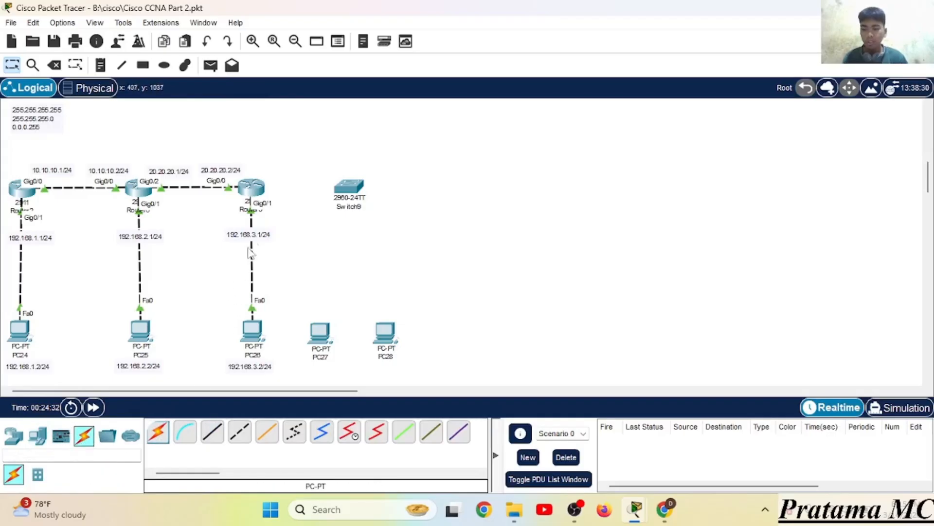
left_click(159, 432)
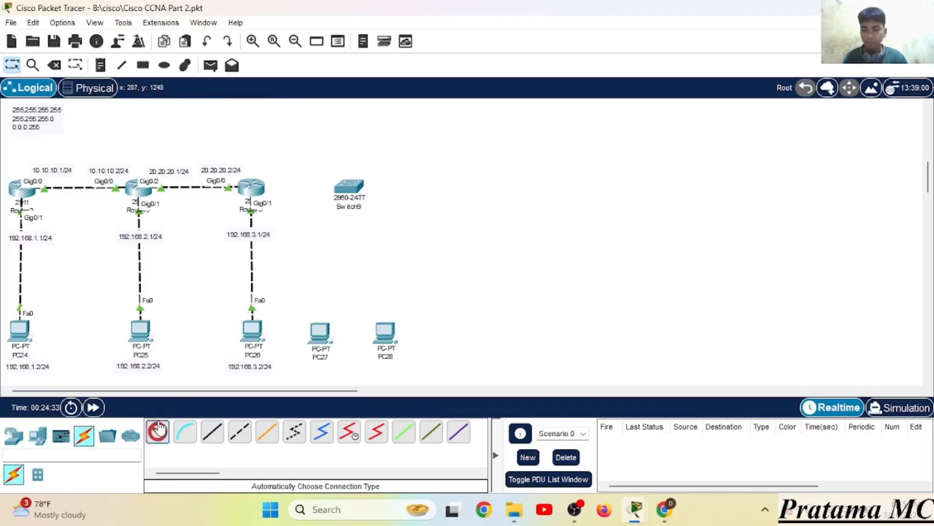
left_click(248, 189)
left_click(348, 189)
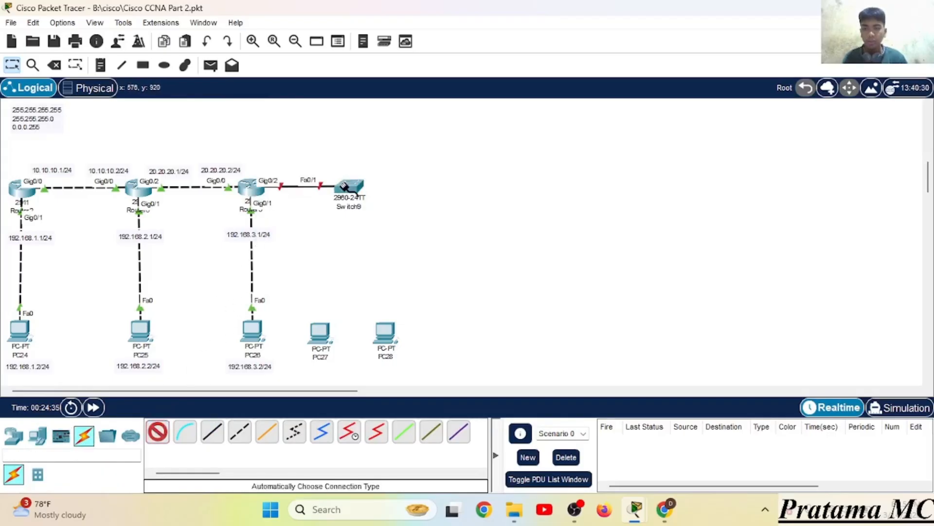
Step: Connect PC27 and PC28 to the 2960 switch with automatically chosen cables
left_click(327, 336)
left_click(351, 192)
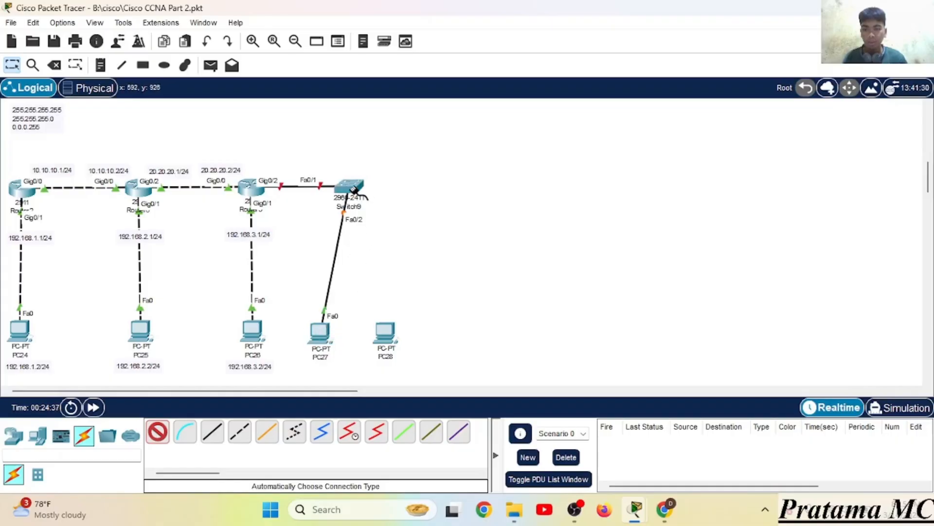
left_click(385, 332)
left_click(351, 191)
left_click(157, 433)
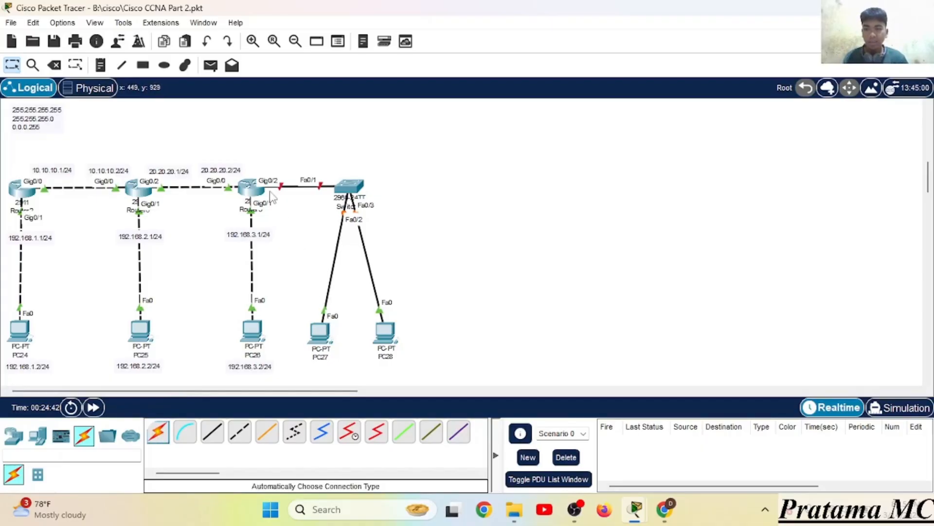
Step: Assign 30.30.30.1 with subnet mask 255.255.255.0 to Router9's GigabitEthernet0/2 and turn the port on
left_click(253, 189)
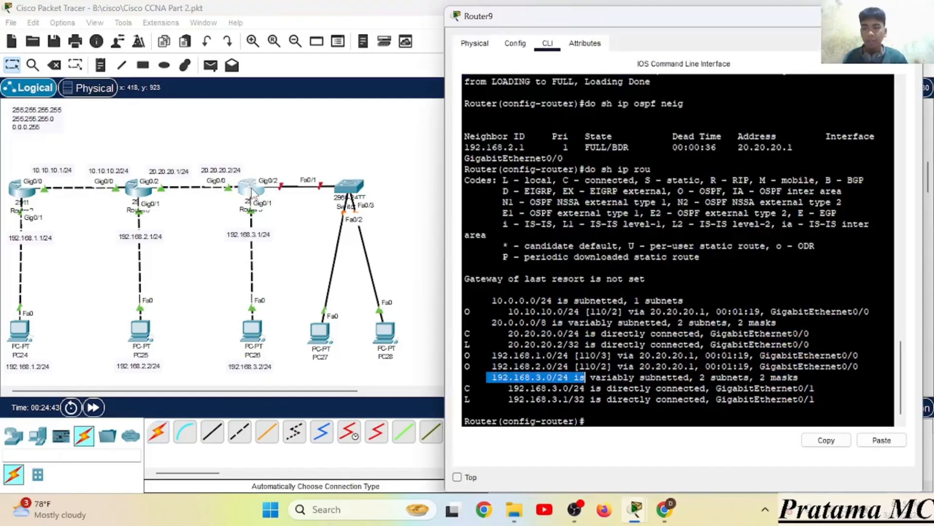
left_click(516, 43)
left_click(505, 197)
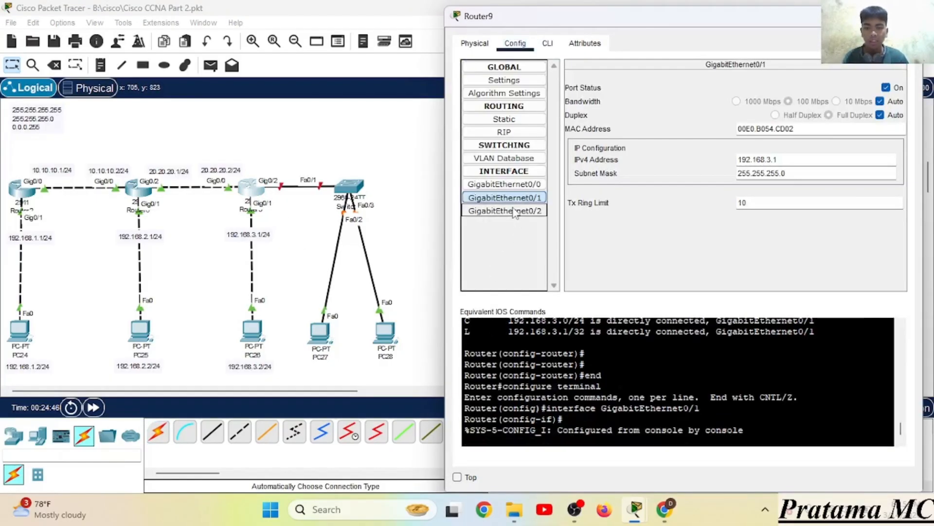
left_click(515, 211)
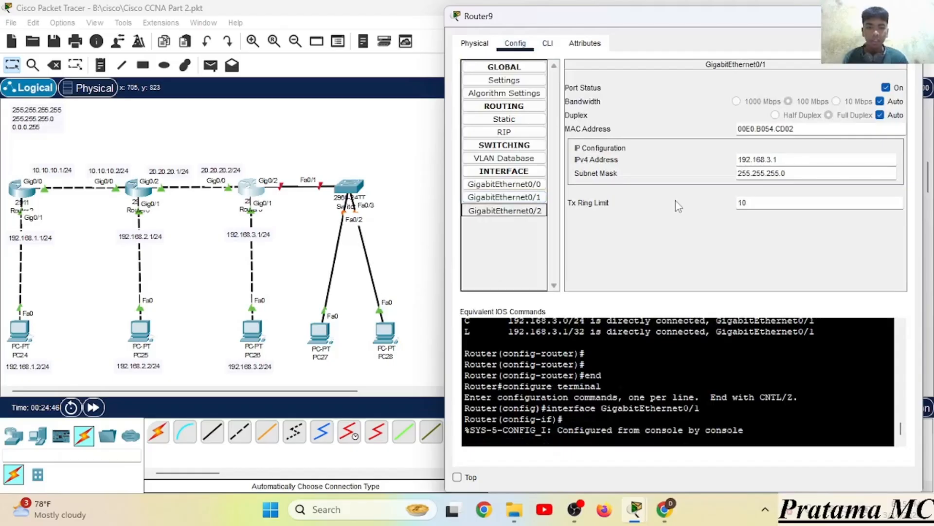
left_click(765, 163)
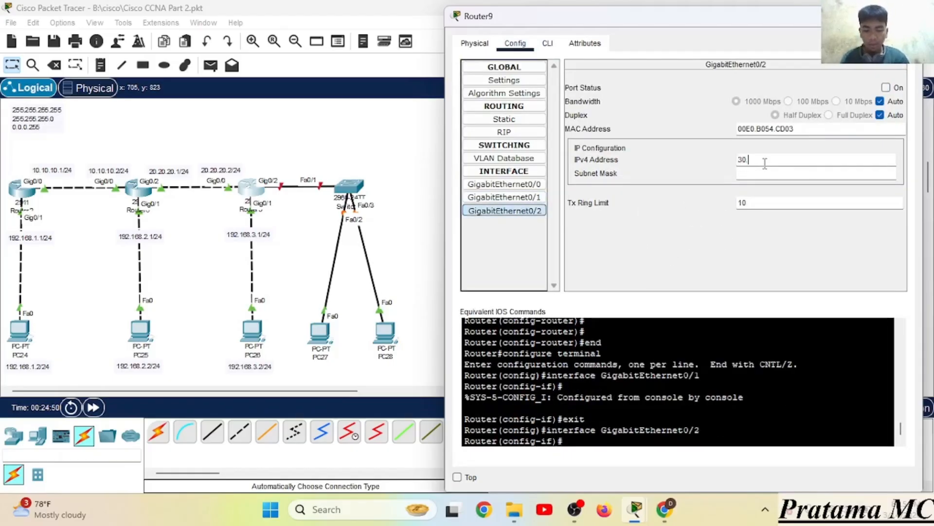
type("30.30.30.1")
left_click(763, 175)
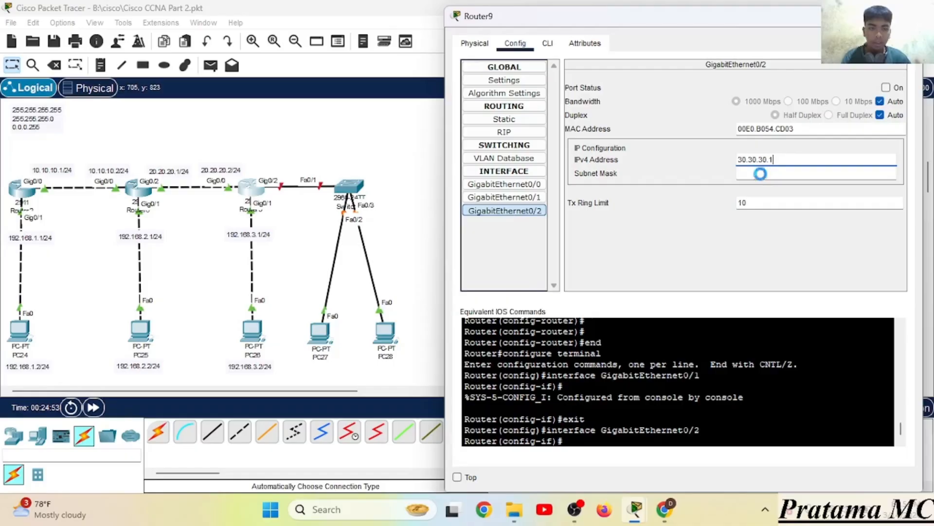
type("255.255.255.0")
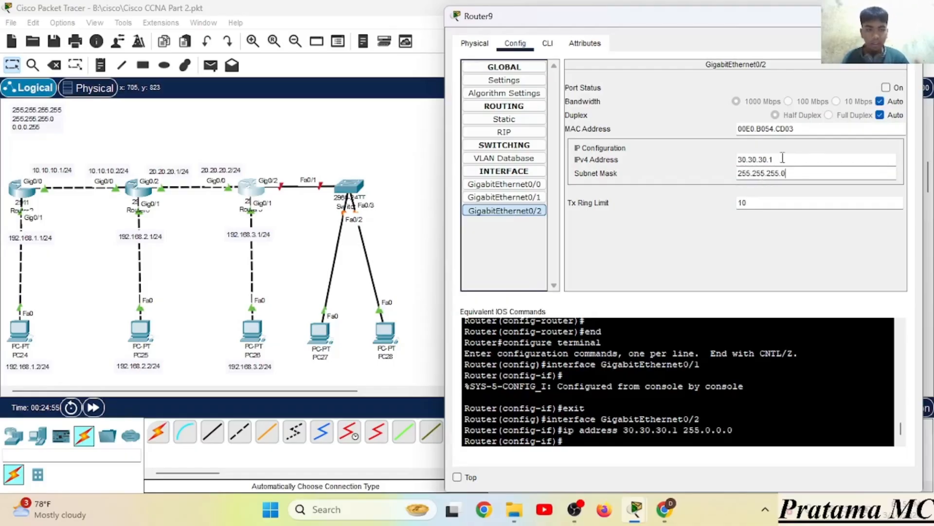
key("Return")
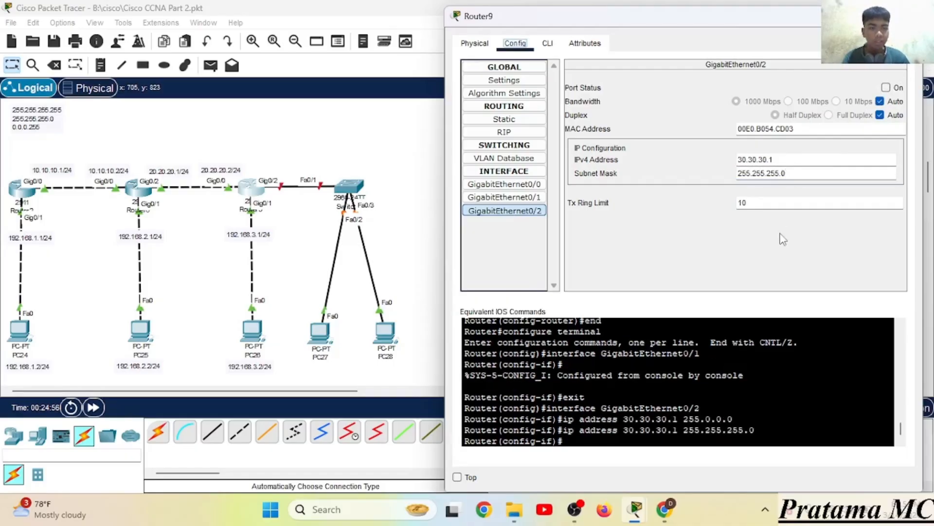
left_click(887, 89)
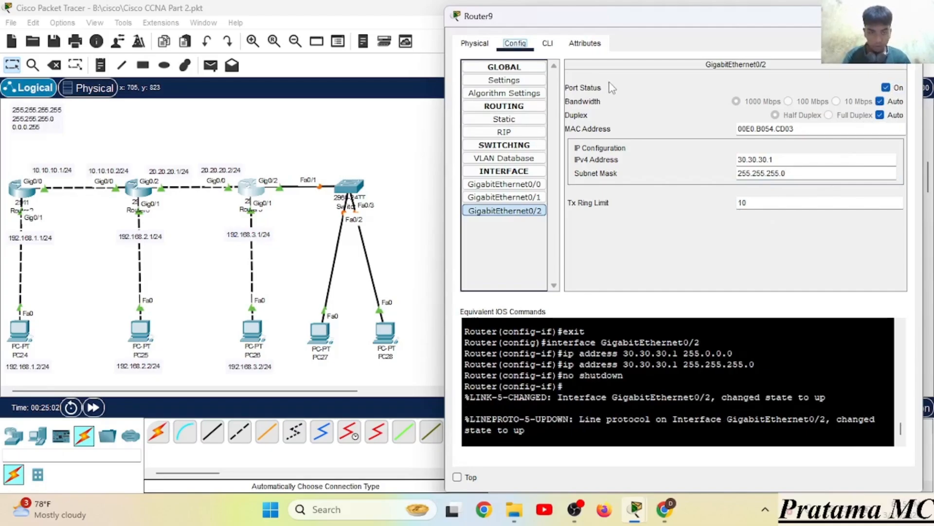
left_click(914, 16)
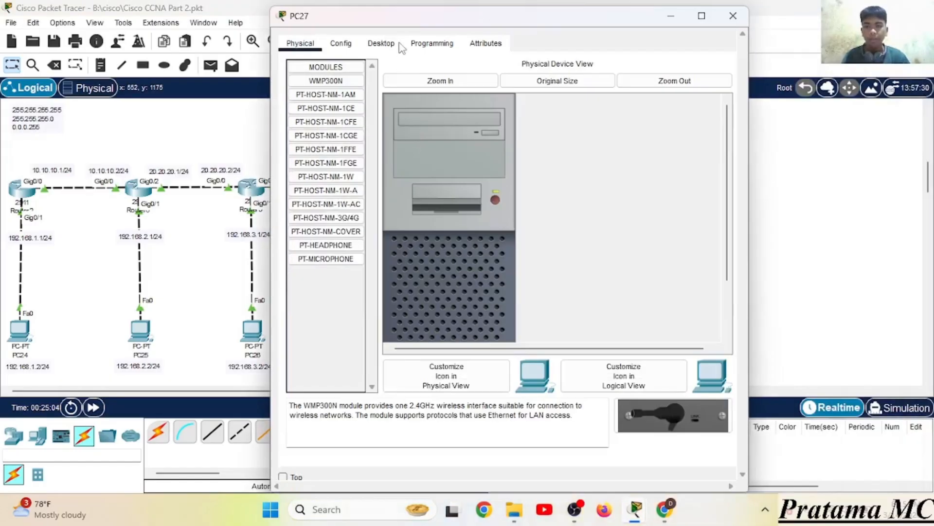
Step: Set PC27's static IPv4 address to 192.168.4.2 with subnet mask 255.255.255.0
left_click_drag(432, 25, 594, 29)
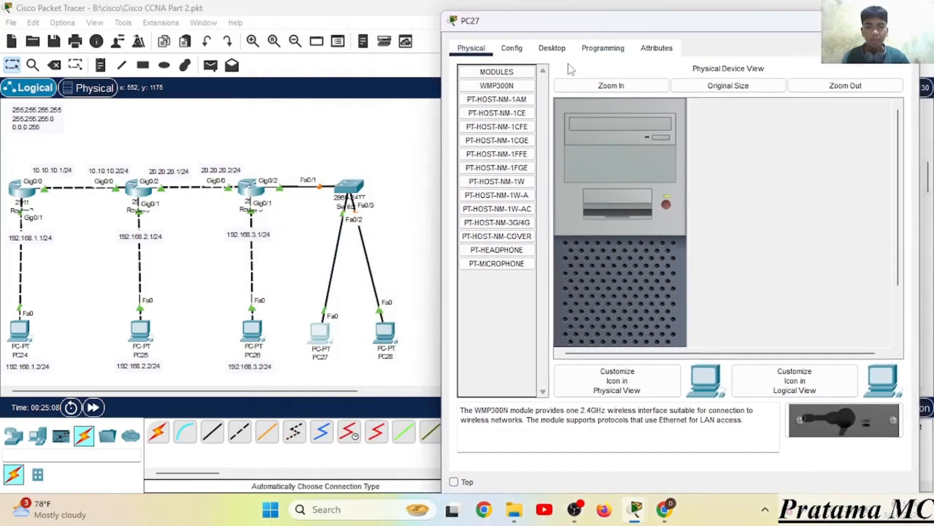
left_click(554, 49)
left_click(504, 104)
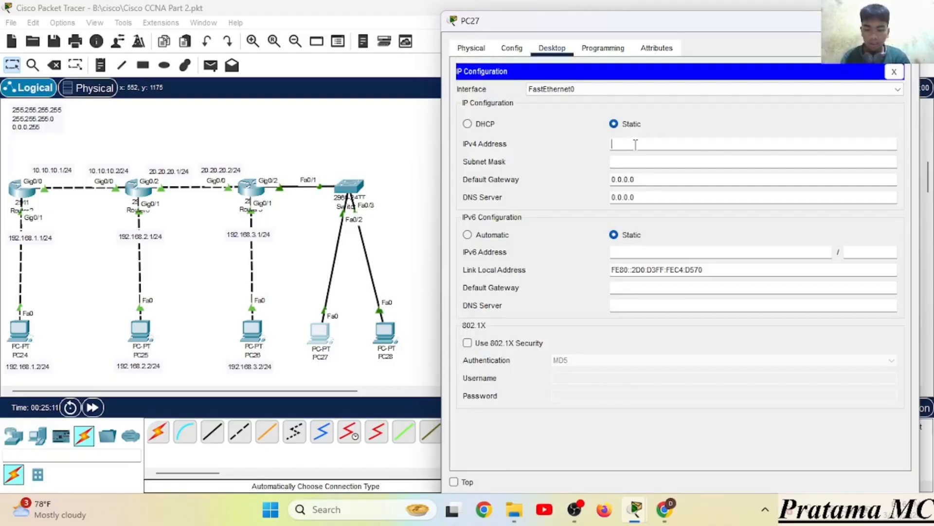
type("192")
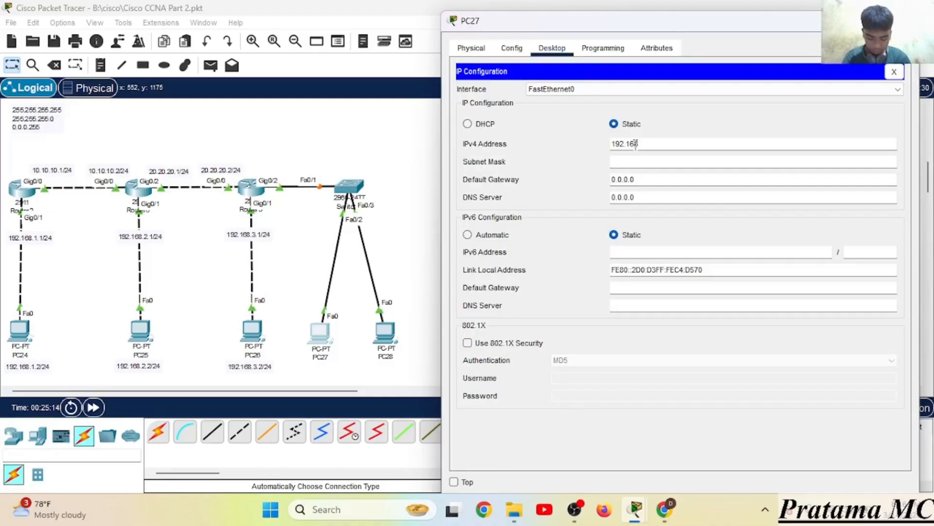
type(".168.4")
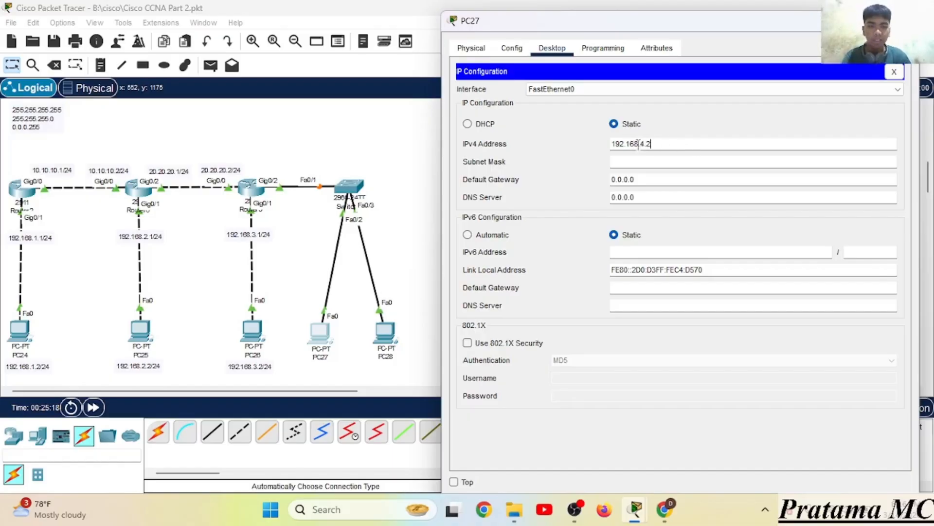
type(".2")
left_click(634, 161)
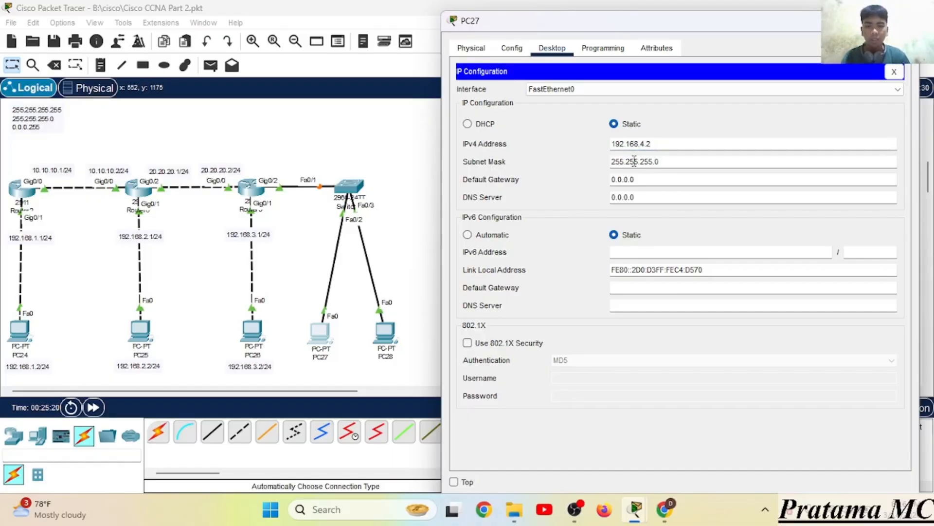
Step: Set PC27's default gateway to 192.168.4.1 and close its IP configuration
double_click(652, 181)
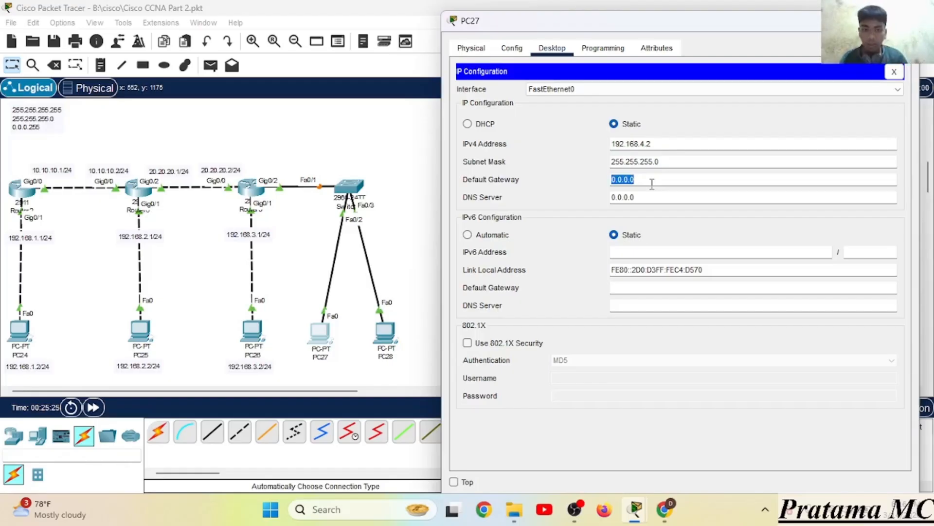
type("192")
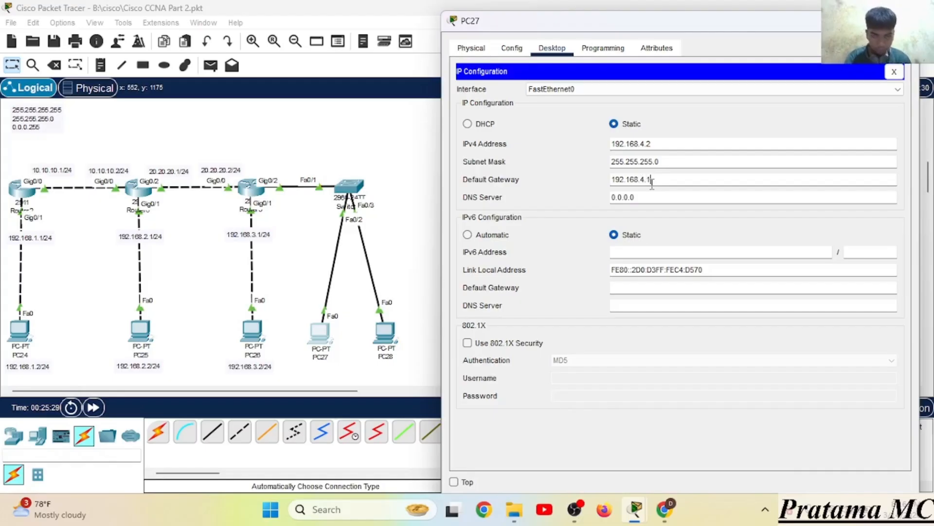
type(".168.4.1")
left_click(894, 71)
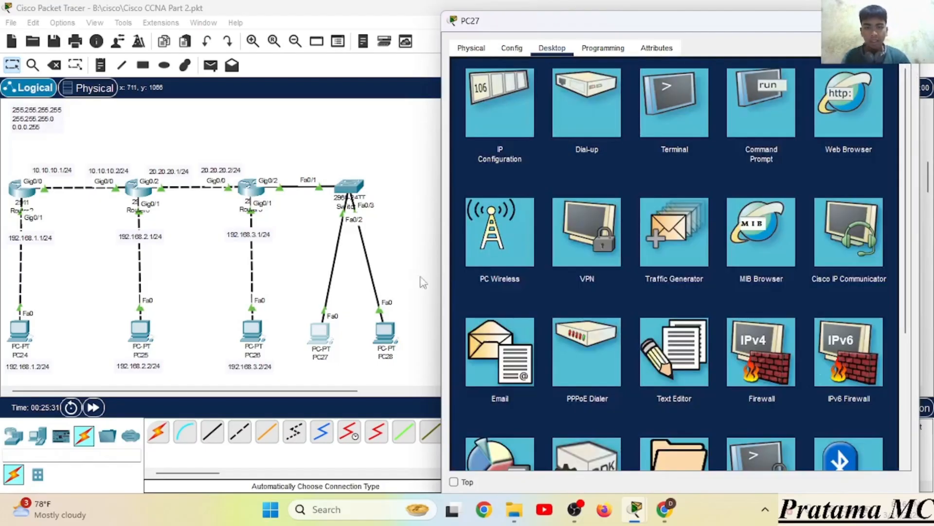
Step: Set PC28's static IPv4 address to 192.168.50.2 with subnet mask 255.255.255.0
left_click(383, 330)
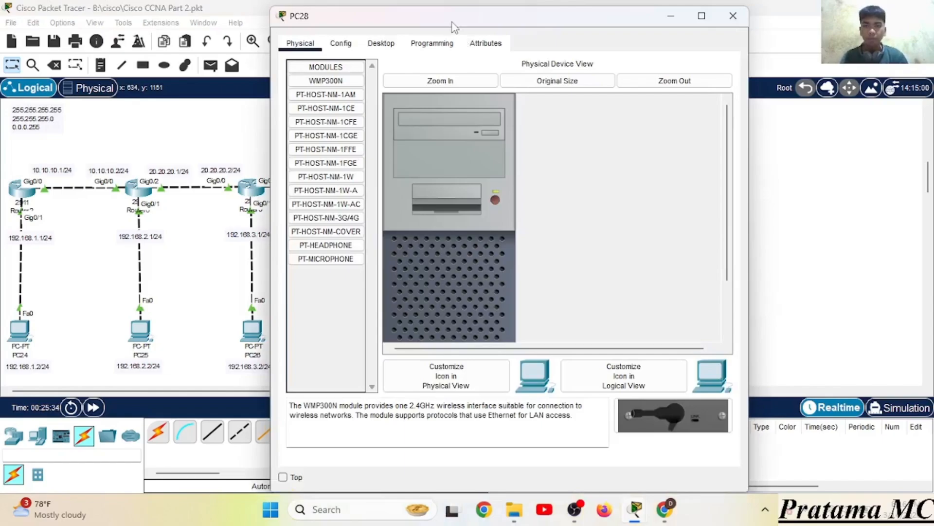
left_click_drag(455, 26, 633, 41)
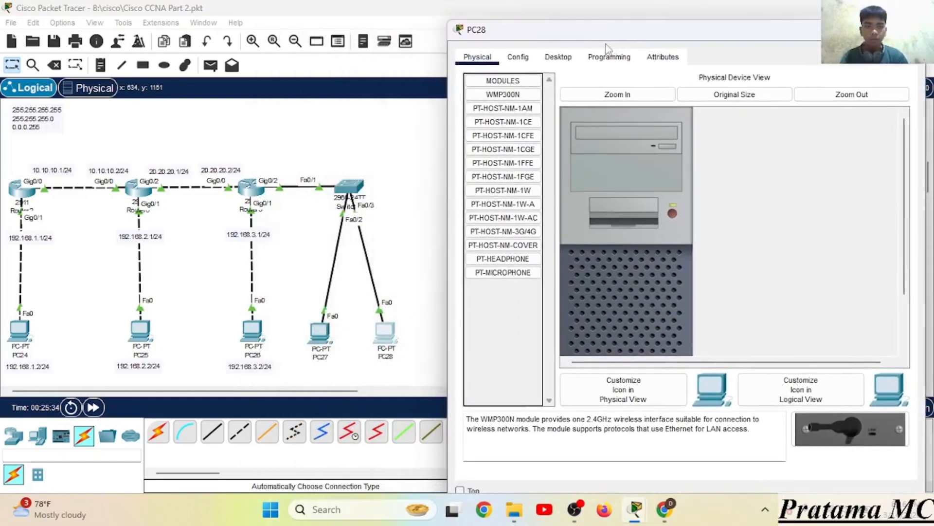
left_click(559, 58)
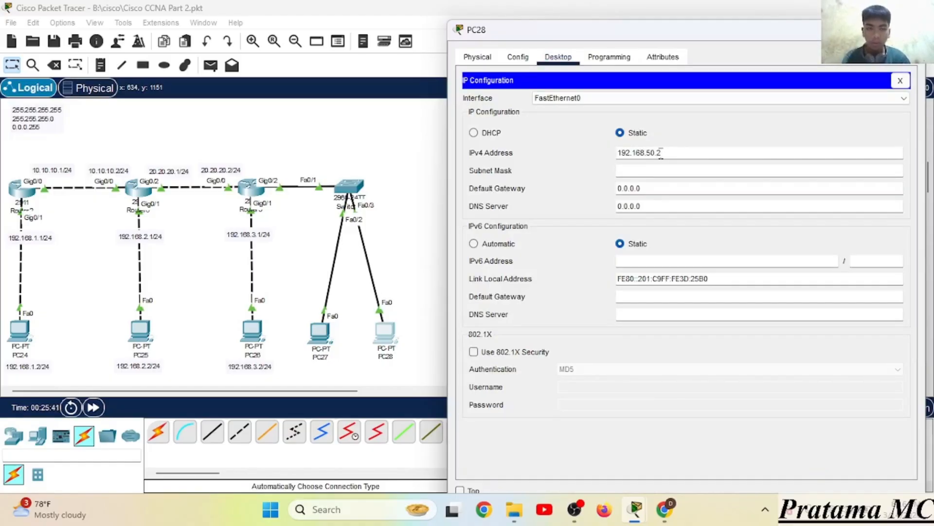
left_click(649, 169)
Step: Set PC28's default gateway to 192.168.50.1 and close its configuration window
left_click(649, 191)
double_click(649, 192)
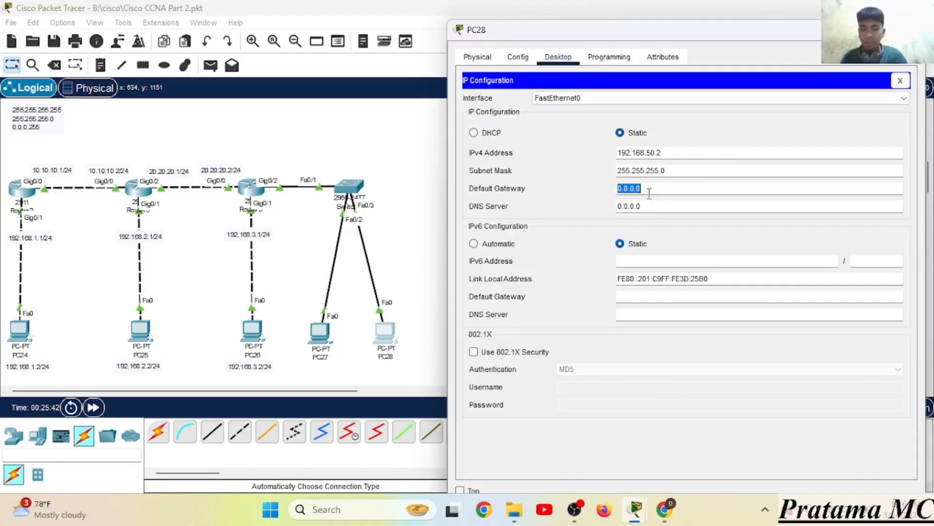
type("192.168.50.1")
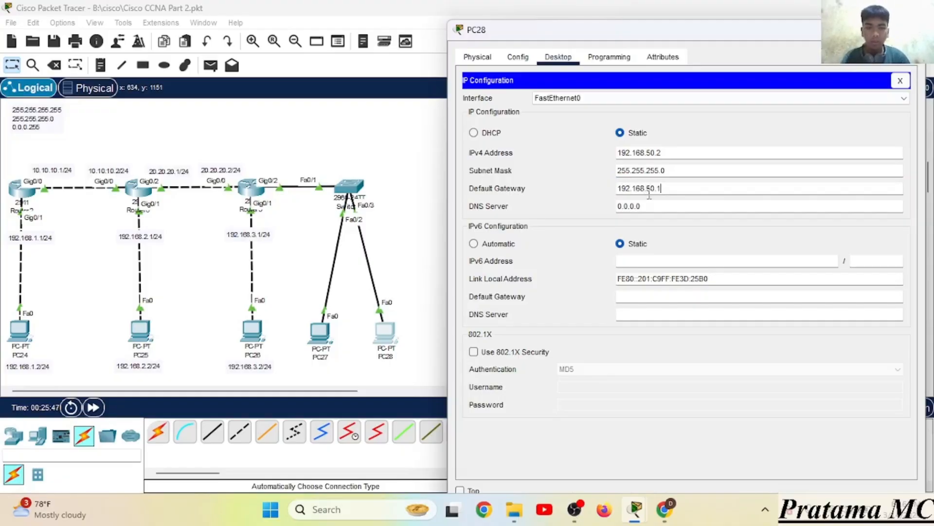
left_click(900, 81)
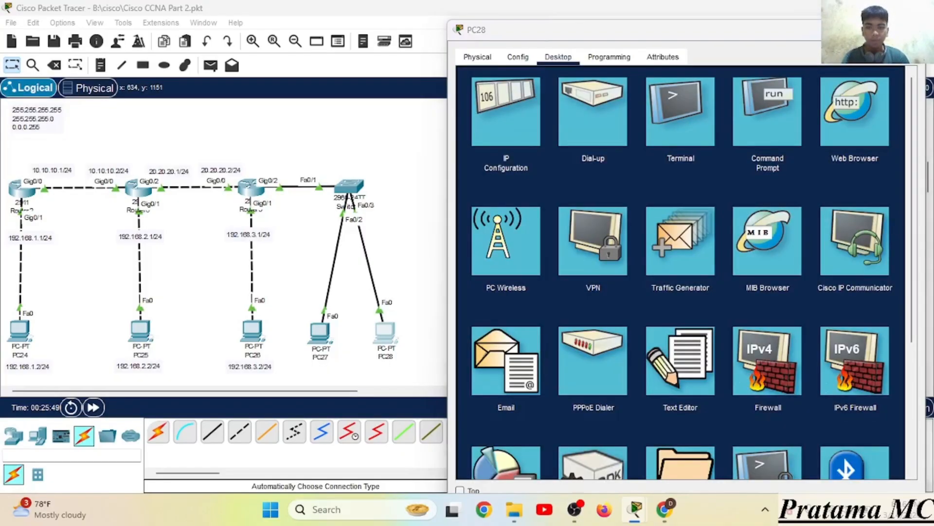
left_click(922, 30)
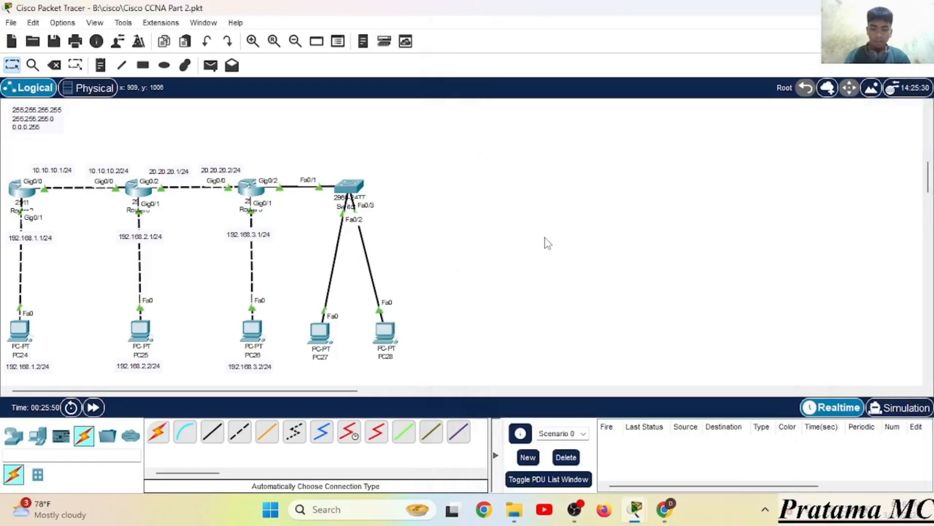
Step: Open Switch9's command line and enter global configuration mode
left_click(359, 189)
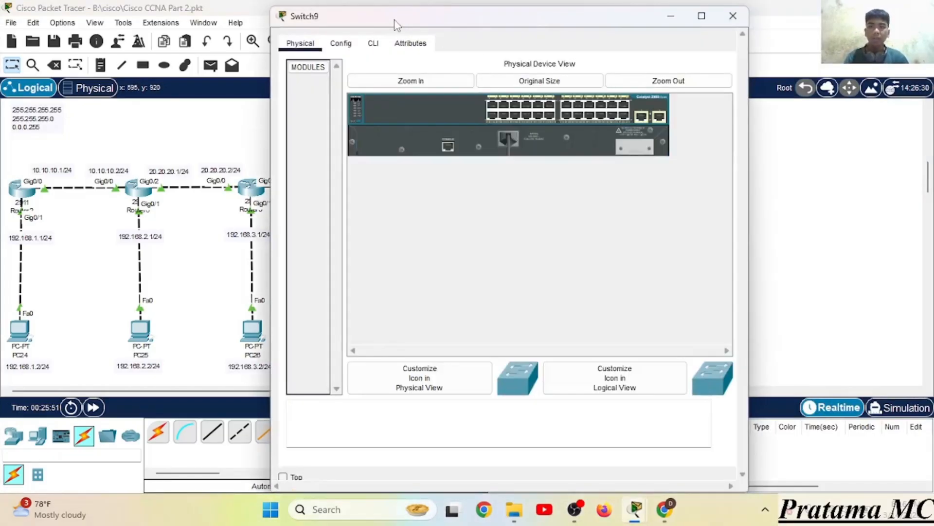
left_click_drag(396, 25, 570, 31)
left_click(549, 54)
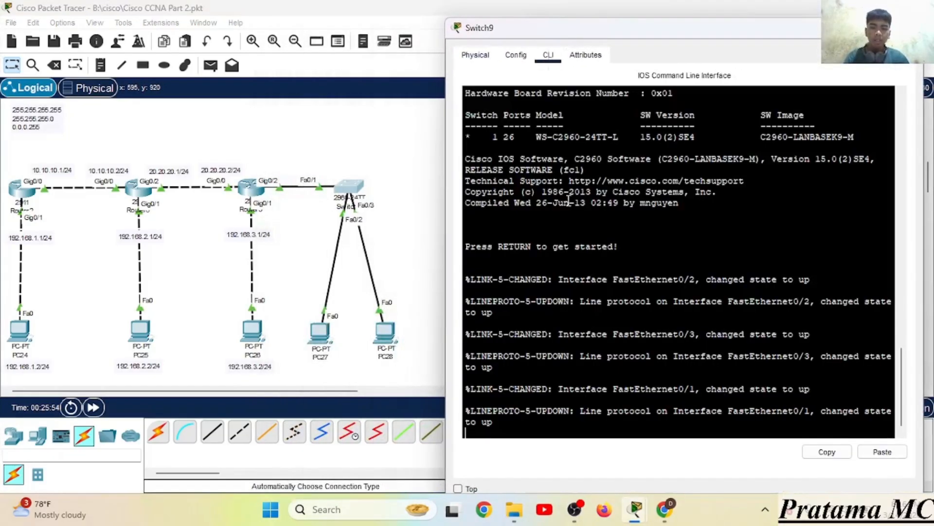
key("Return")
type("e")
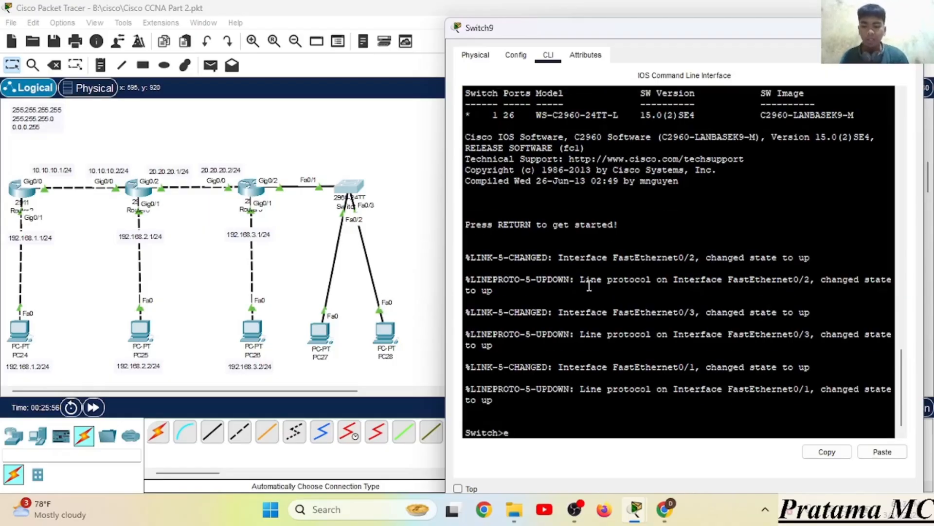
type("n")
key("Return")
type("conf t")
key("Return")
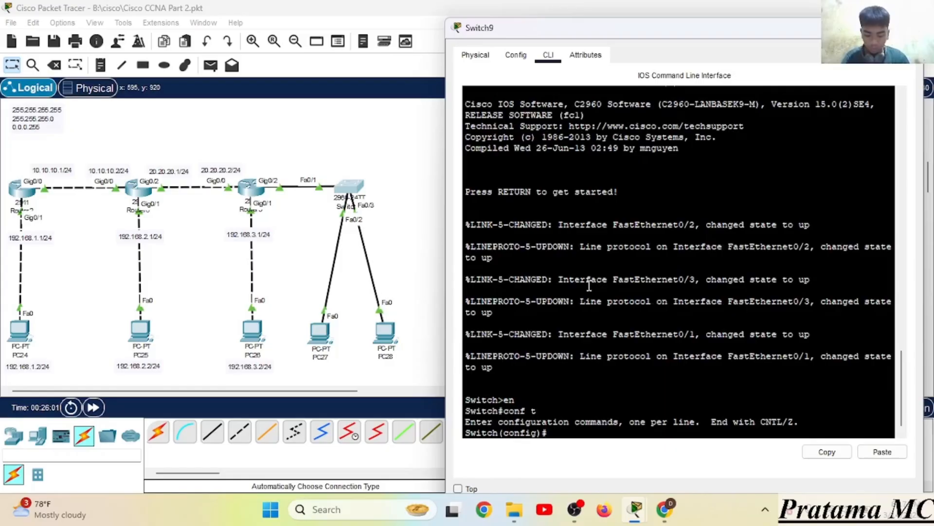
Step: Create VLAN 40 and VLAN 50 on Switch9
type("vlan 40")
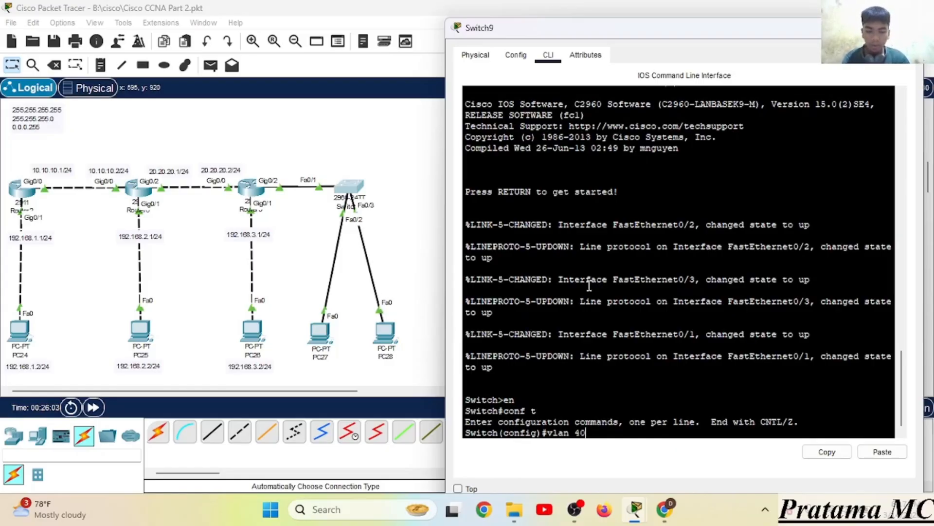
key("Return")
type("ex")
key("Return")
type("vlan 5")
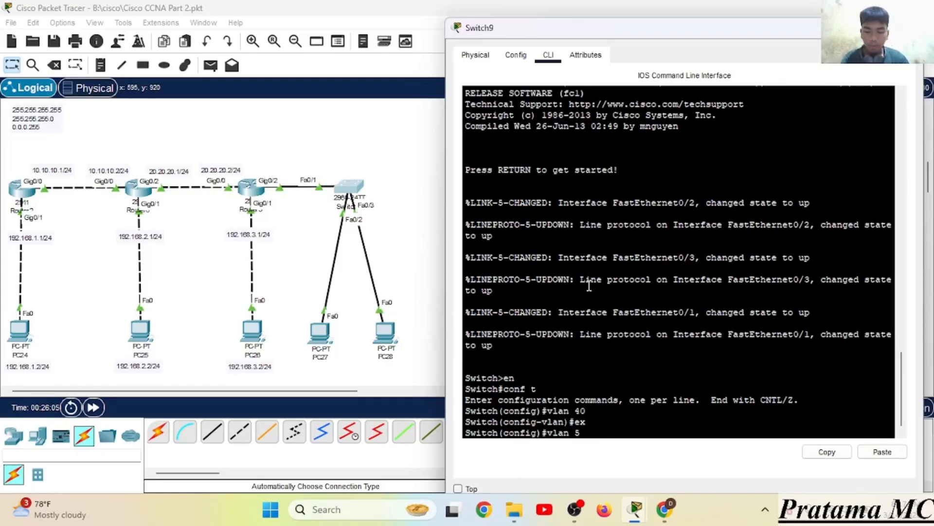
type("0")
key("Return")
Step: Display Switch9's brief VLAN table from within configuration mode to check the new VLANs
type("do sh in")
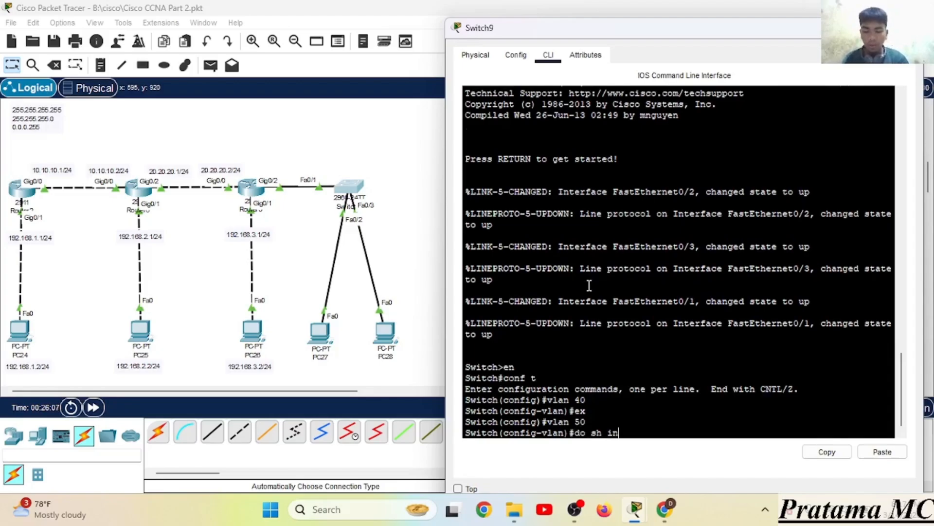
type("t vl br")
key("Return")
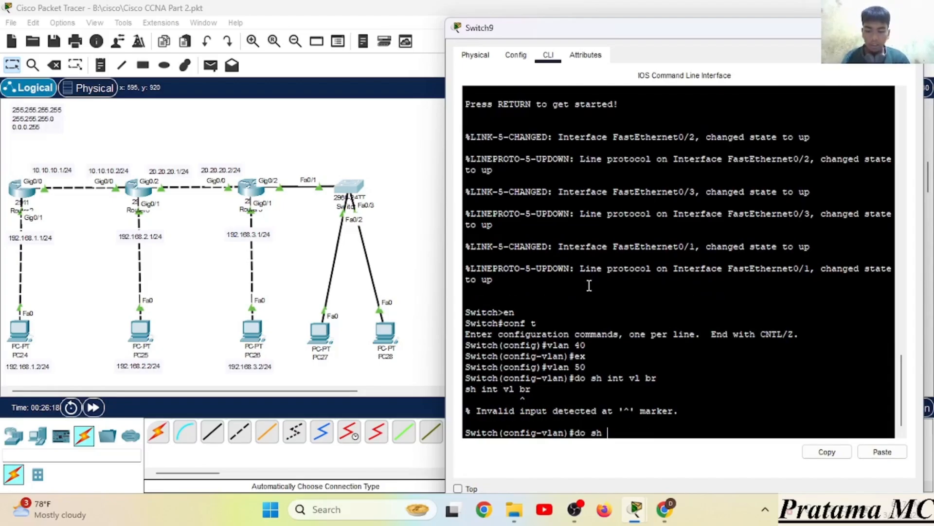
type("vl ")
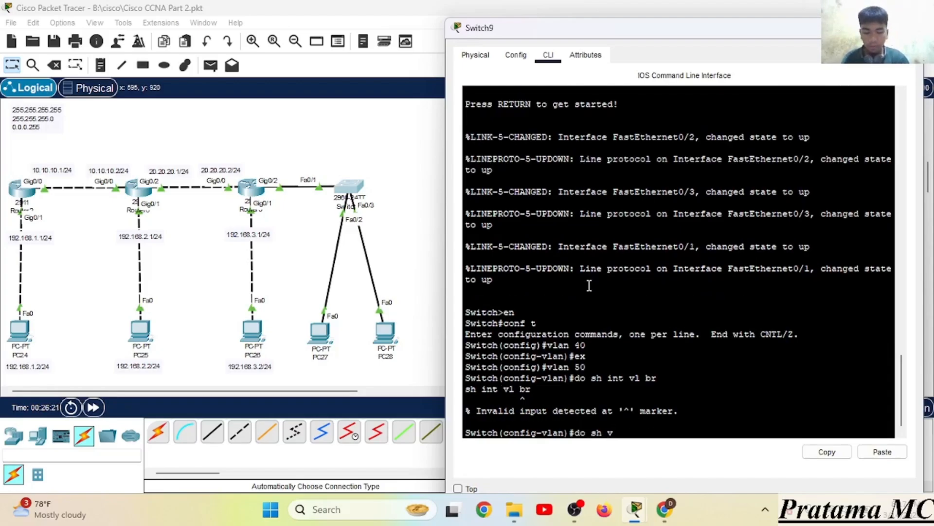
type("br")
key("Return")
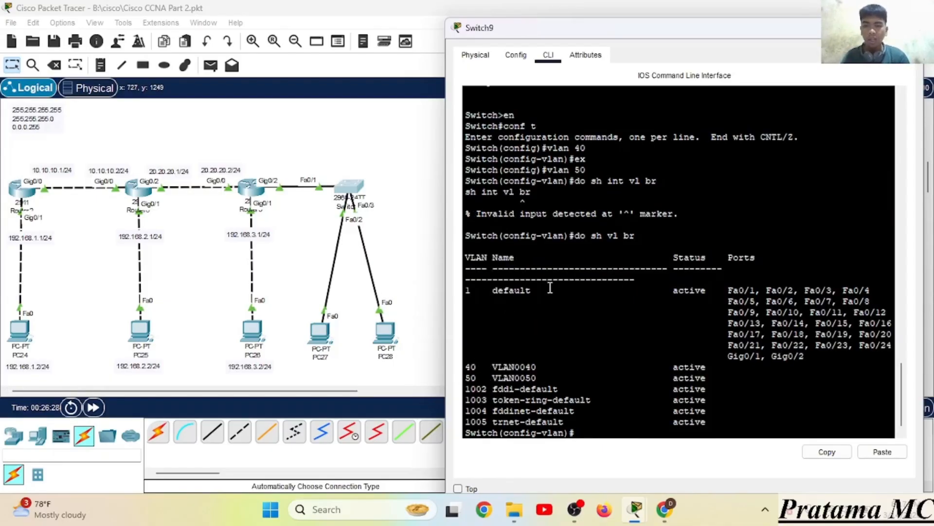
Step: Set Switch9's interface fa0/1 to trunk mode and return to global configuration mode
type("ex")
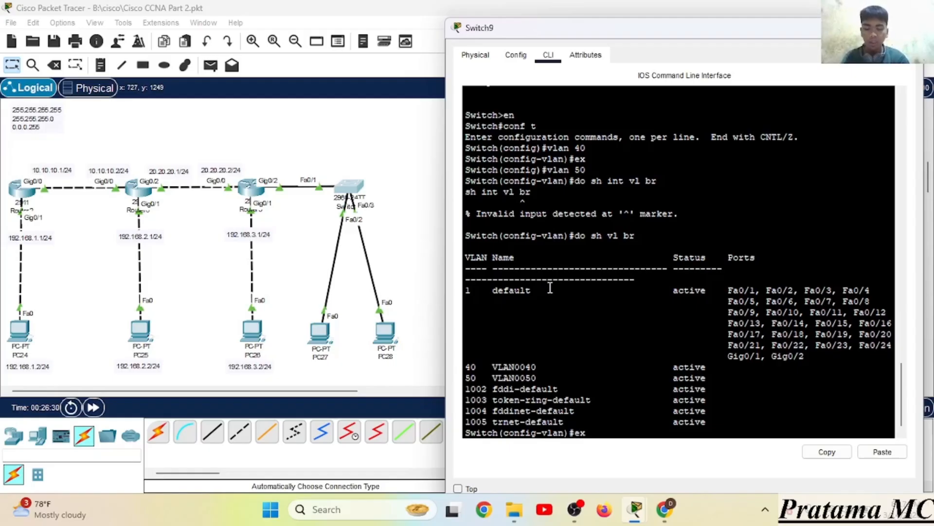
key("Return")
type("int")
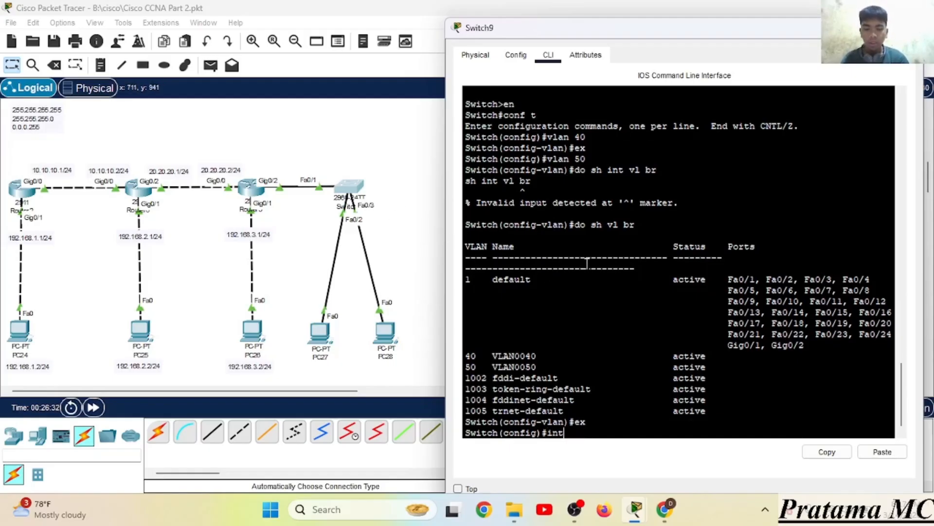
type(" fa0/1")
key("Return")
type("s")
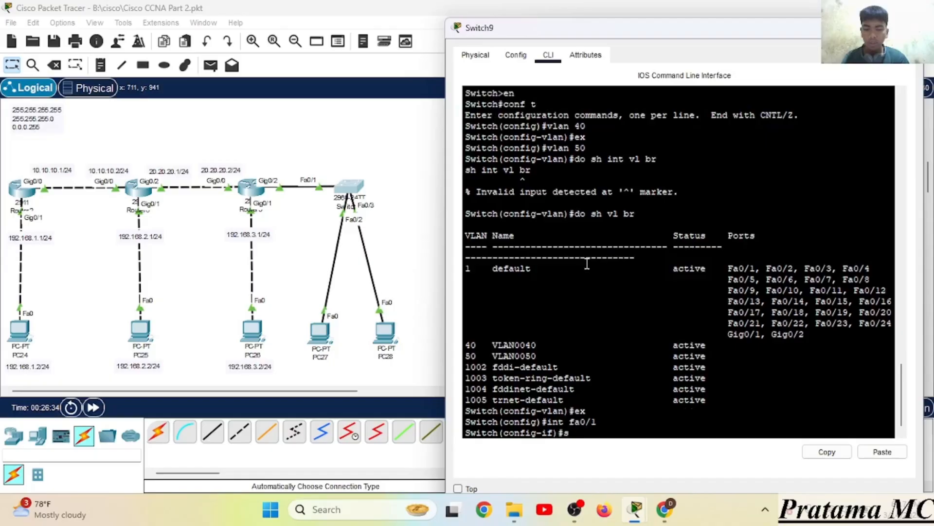
type("w mo tr")
key("Return")
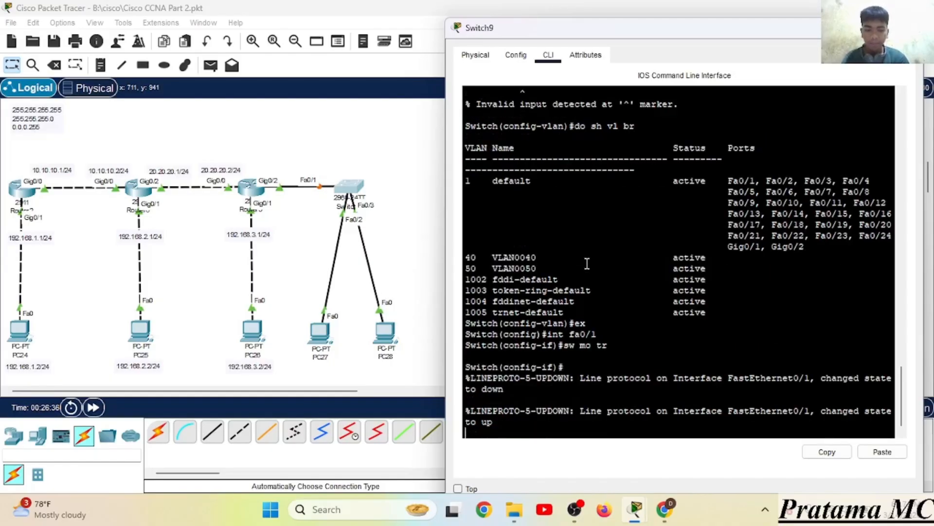
key("Return")
type("ex")
key("Return")
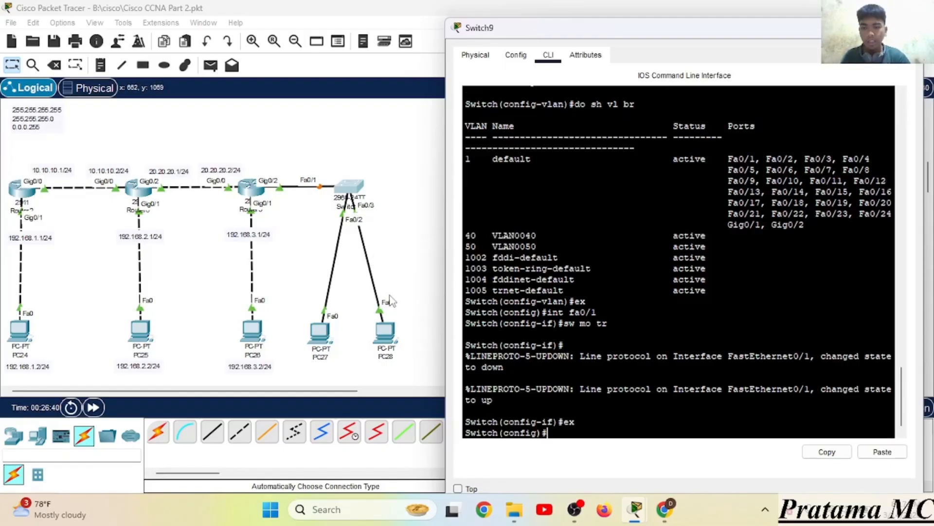
Step: Set Switch9's interface fa0/2, which leads to PC27, to access mode
mouse_move(326, 339)
left_mouse_down()
mouse_move(294, 334)
mouse_move(327, 337)
left_mouse_up()
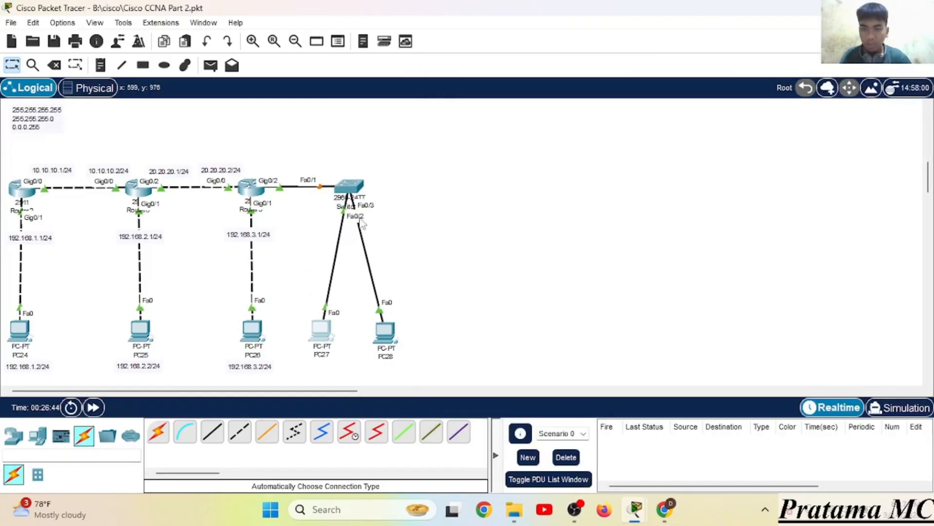
left_click(349, 187)
type("int")
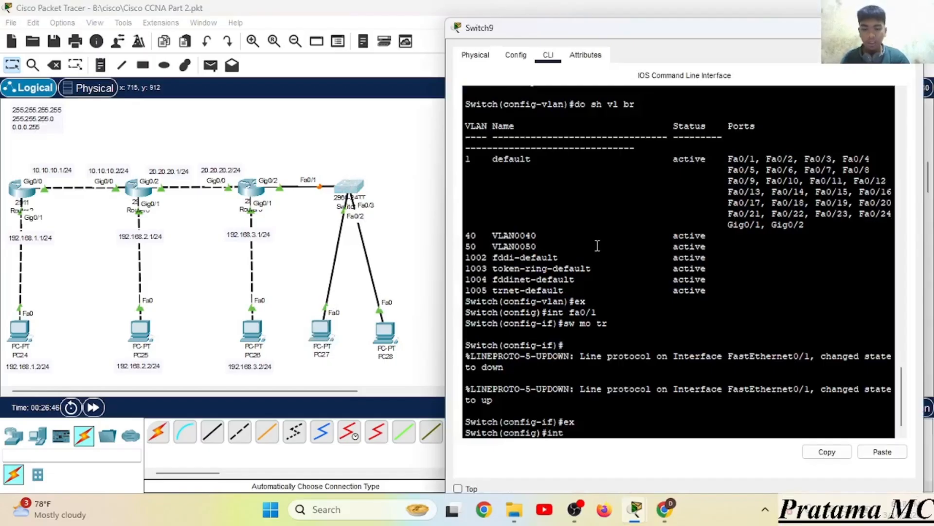
type(" fa0/2")
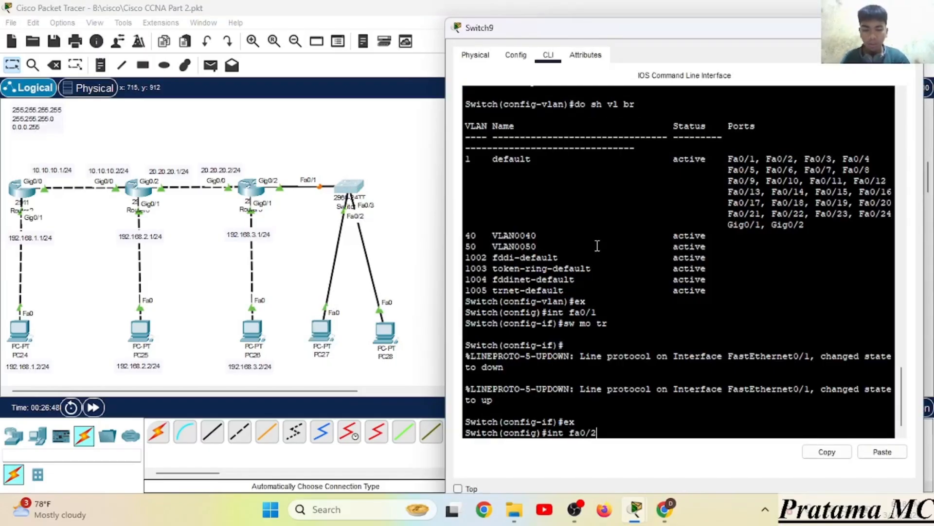
key("Return")
type("sw mo")
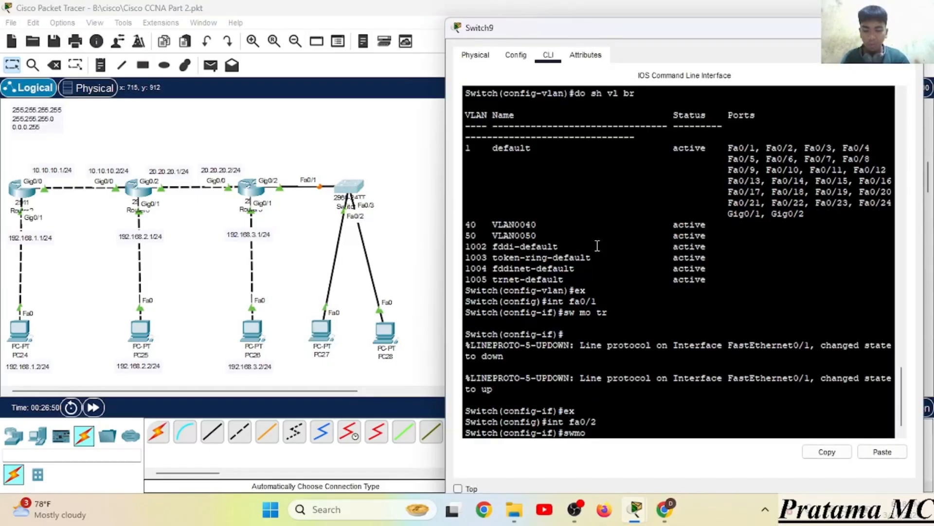
key("BackSpace")
key("BackSpace")
key("BackSpace")
type("mo ac")
key("Return")
Step: Assign interface fa0/2 to access VLAN 40 and leave its interface configuration
type("sw ac ")
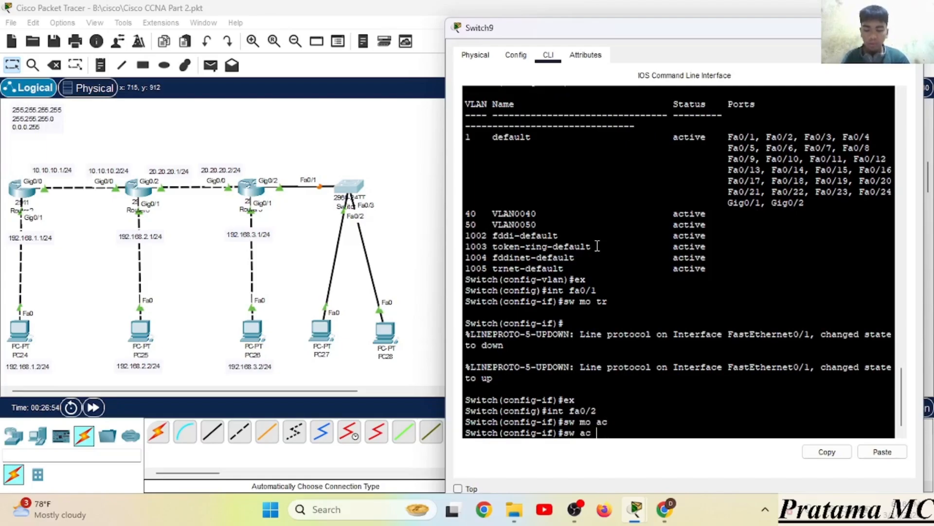
type("vl 40")
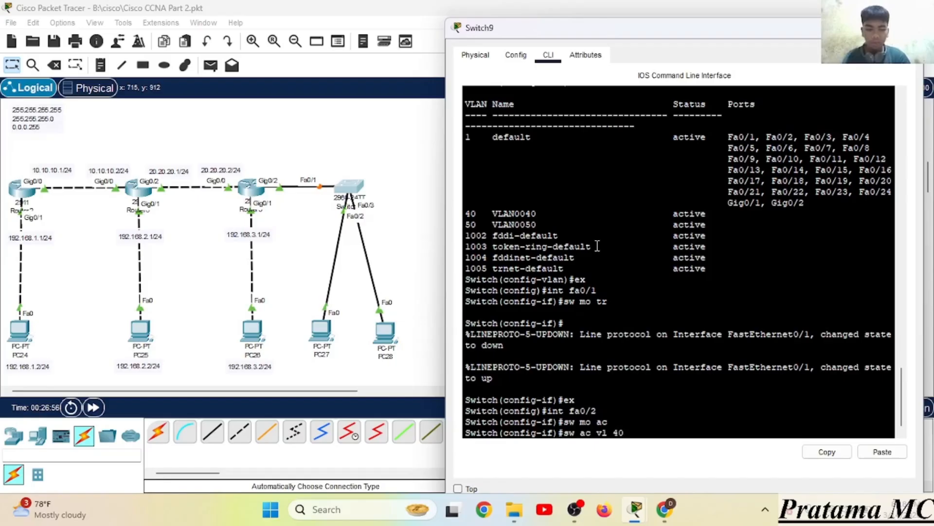
key("Return")
type("e")
key("Return")
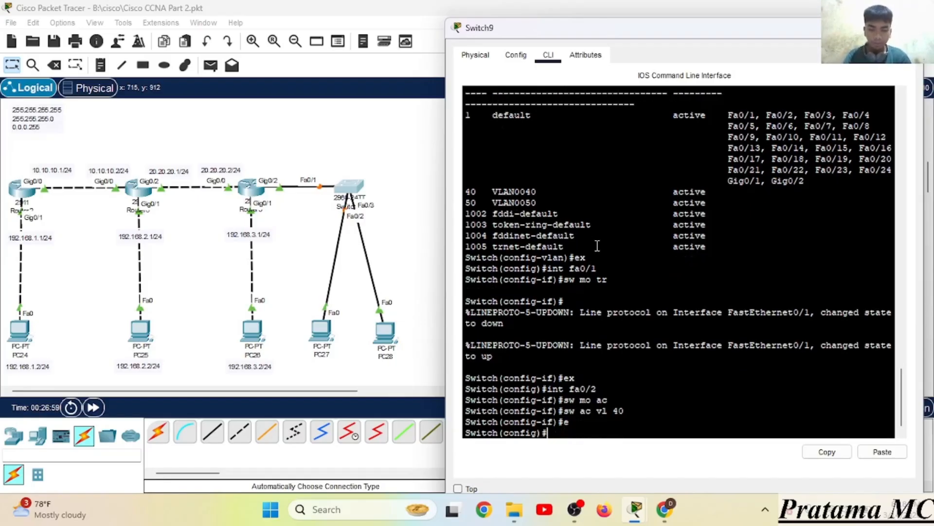
Step: Set Switch9's interface fa0/3 to access mode in VLAN 50 and return to global configuration mode
type("int fa0")
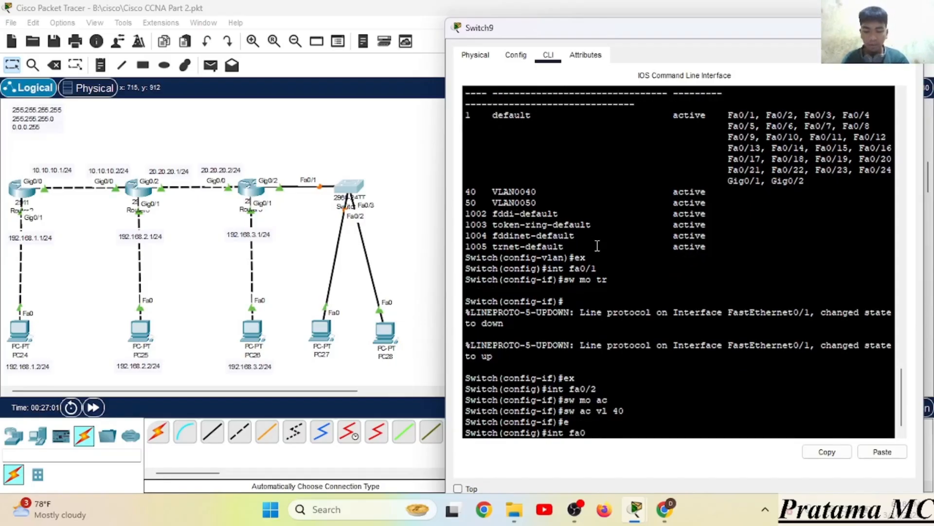
type("/3")
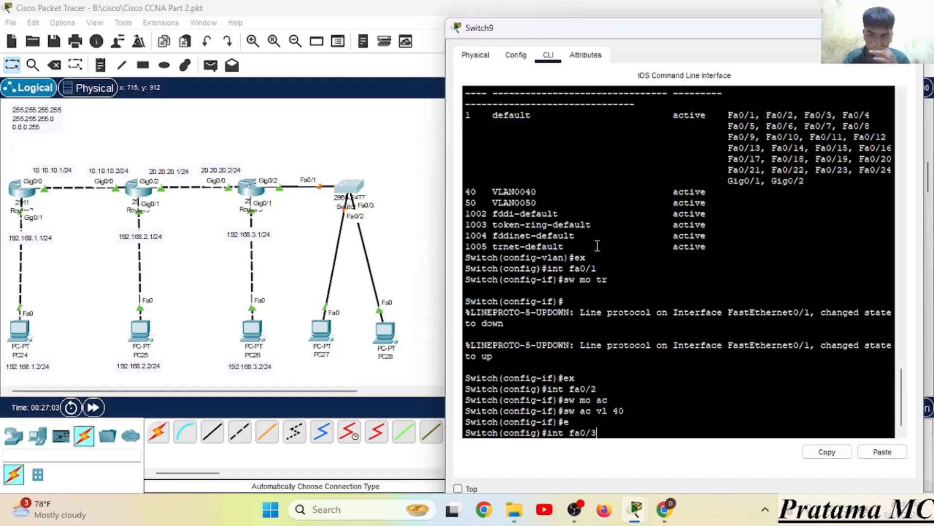
key("Return")
type("sw mo ac")
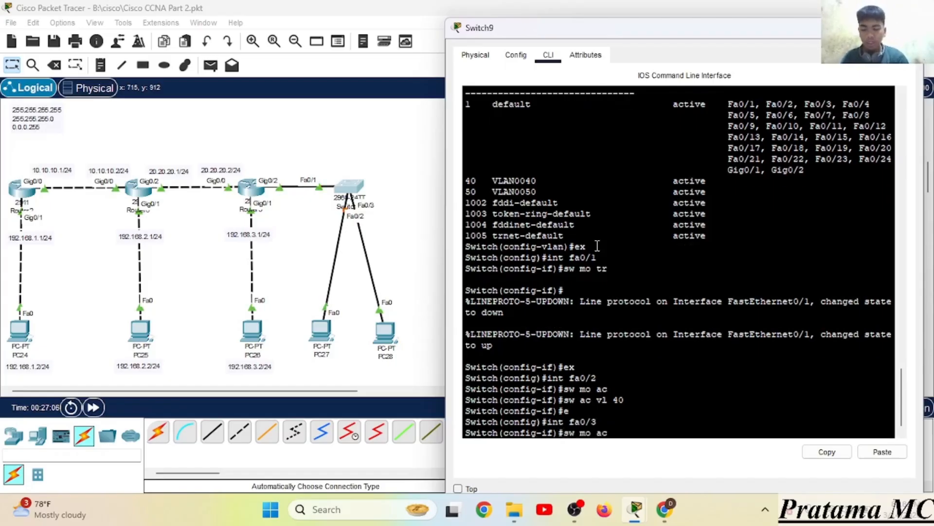
key("Return")
type("s")
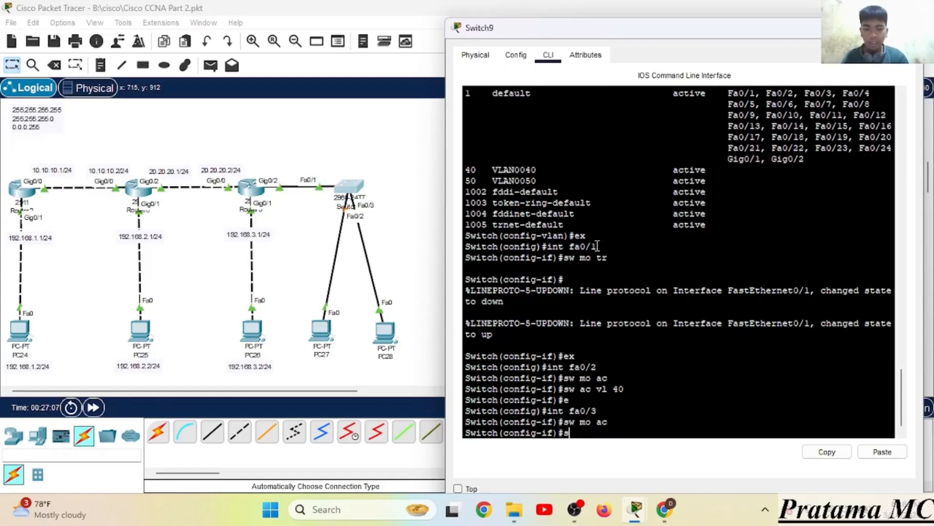
type("w ac vl 50")
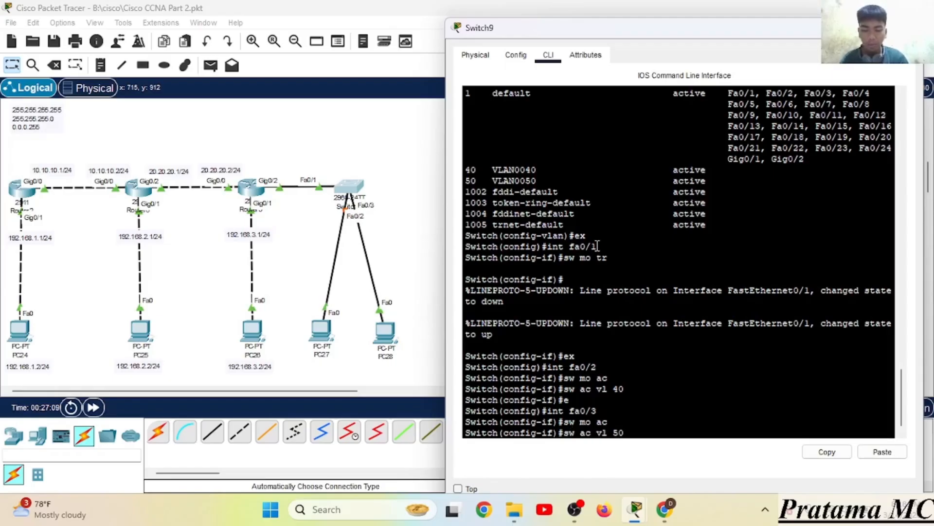
key("Return")
type("ex")
key("Return")
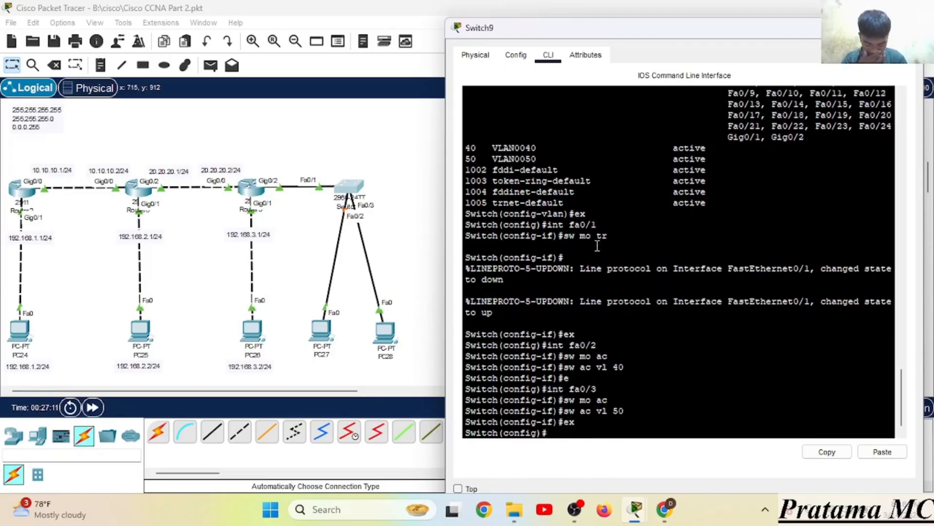
Step: Display the brief VLAN table again to check the port assignments of VLANs 40 and 50
type("do sh vl ")
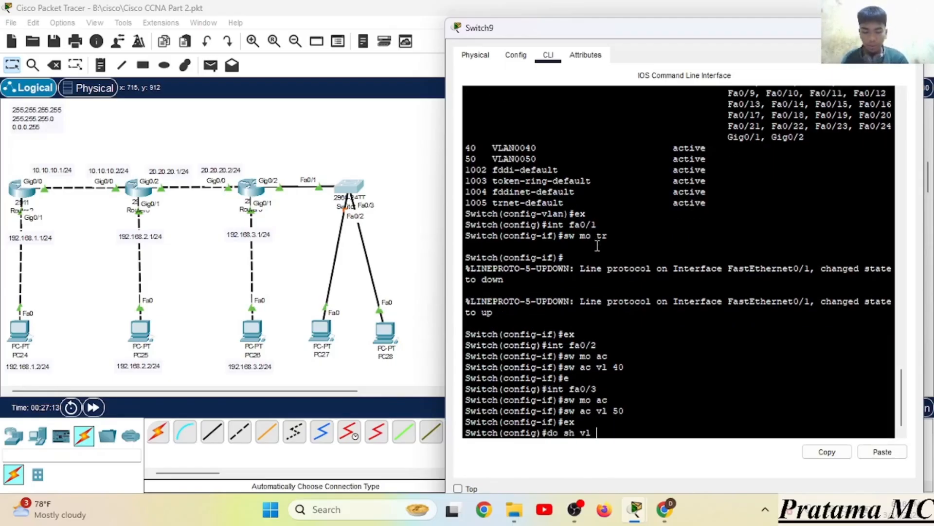
type("br")
key("Return")
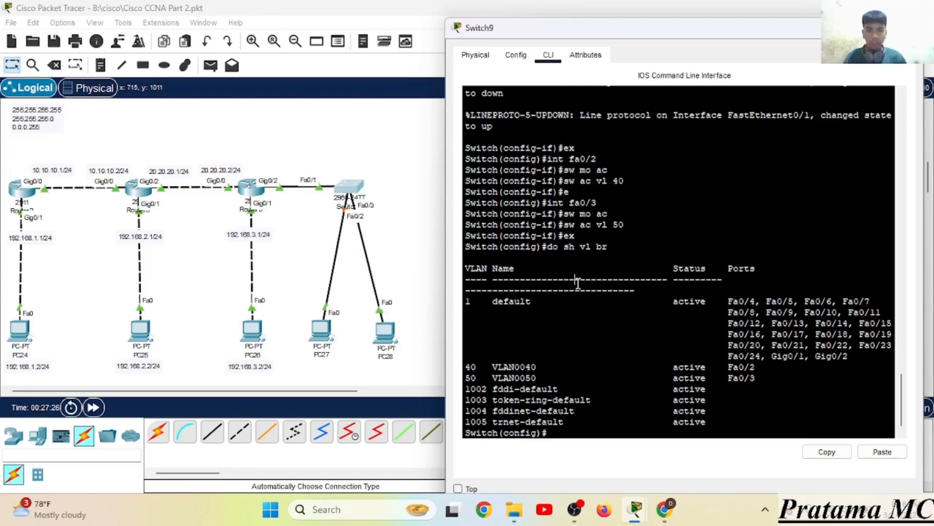
Step: Switch to Router9's command line and leave its interface configuration for global configuration mode
left_click(245, 188)
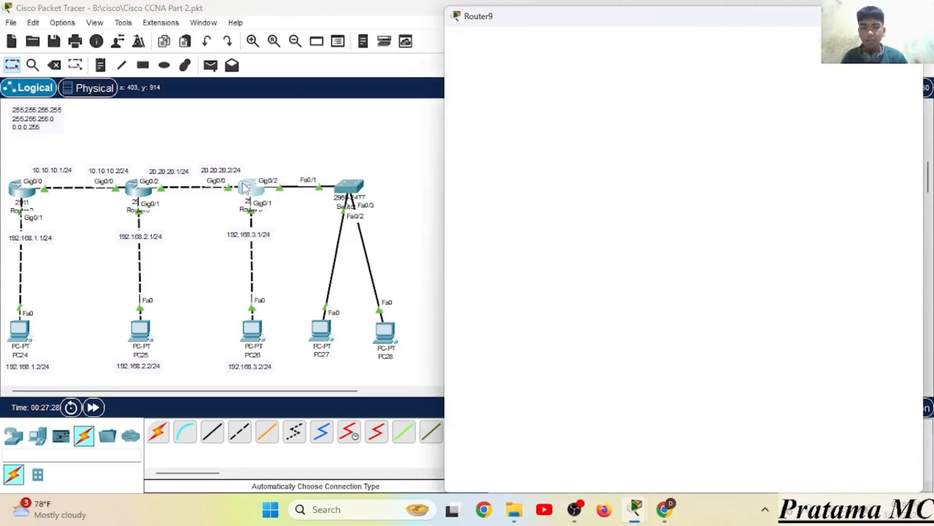
left_click(545, 44)
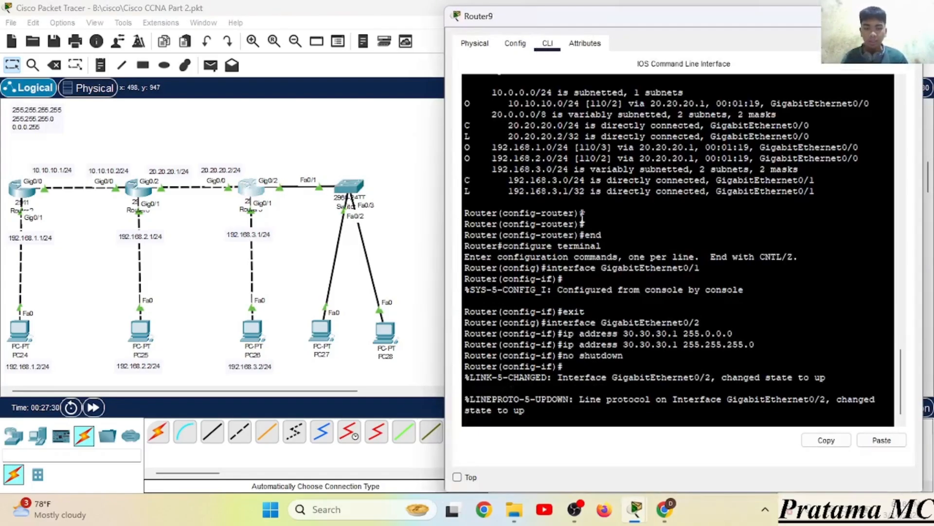
key("Return")
type("ex")
key("Return")
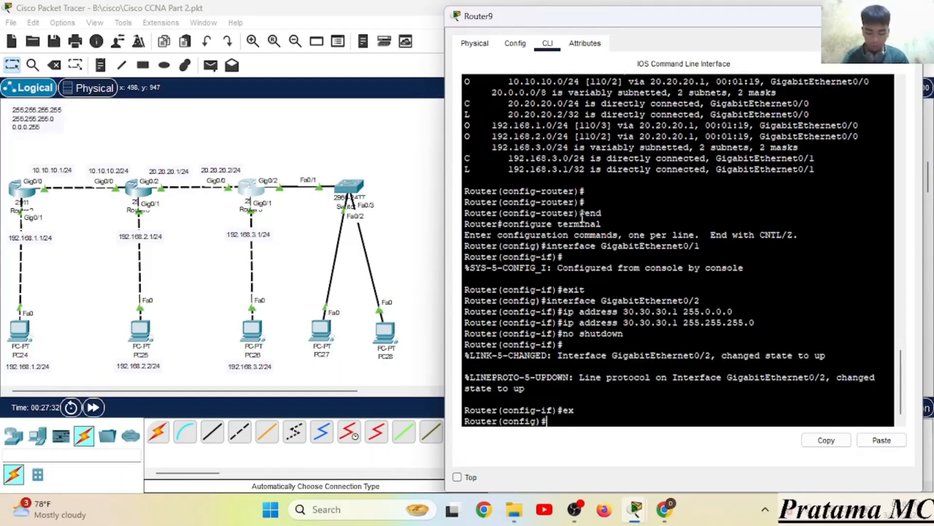
Step: Create subinterface gi0/2.40 on Router9 with dot1Q encapsulation for VLAN 40
type("int")
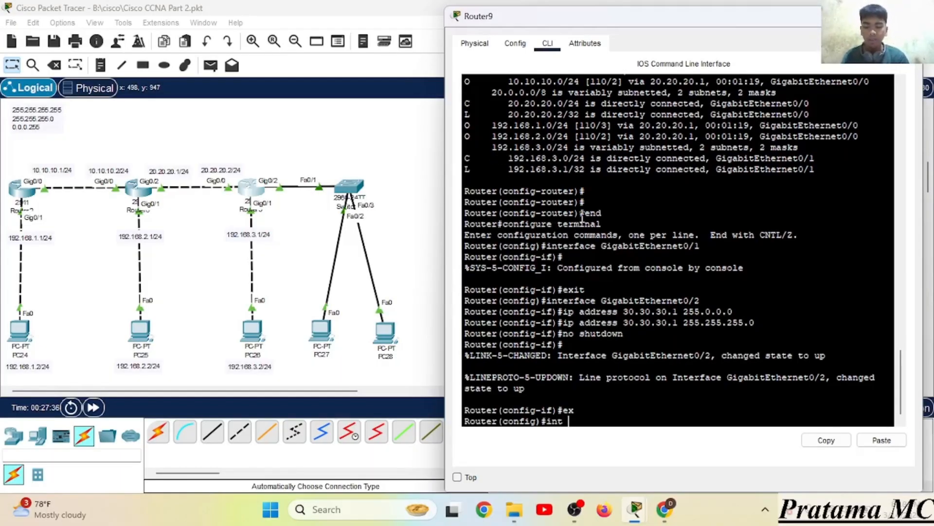
type(" gi0/2")
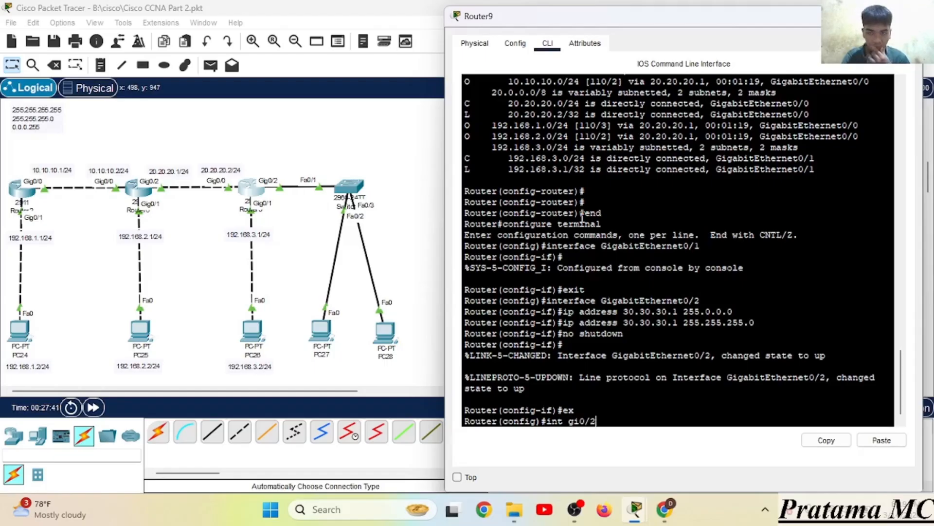
type(".40")
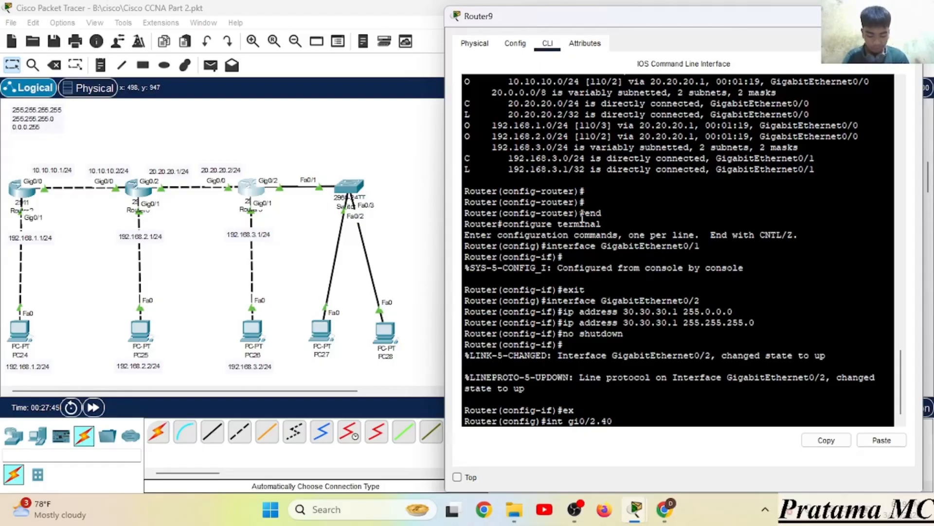
key("Return")
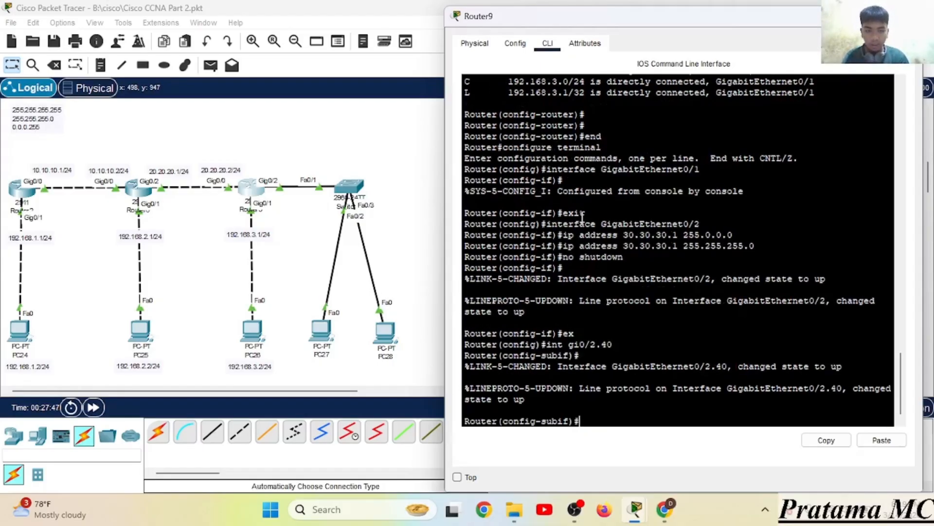
type("enc do")
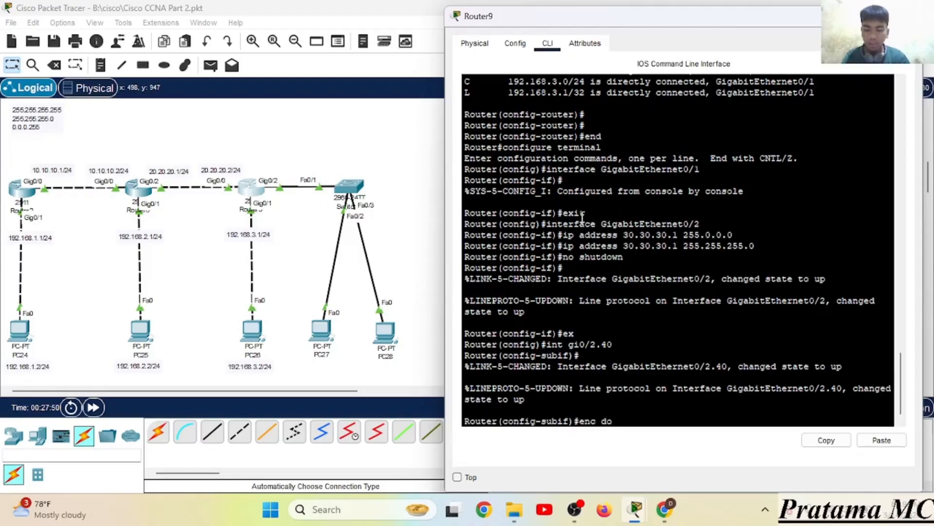
type("t1q 40")
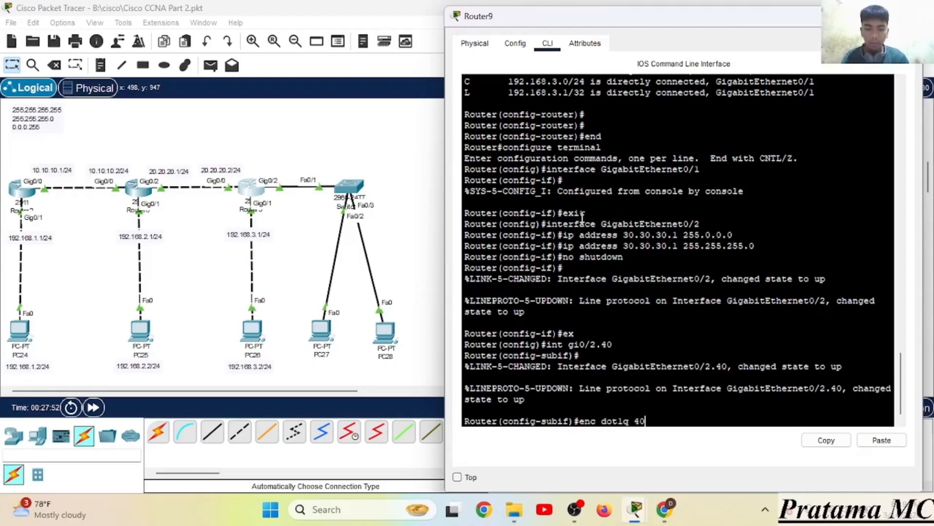
key("Return")
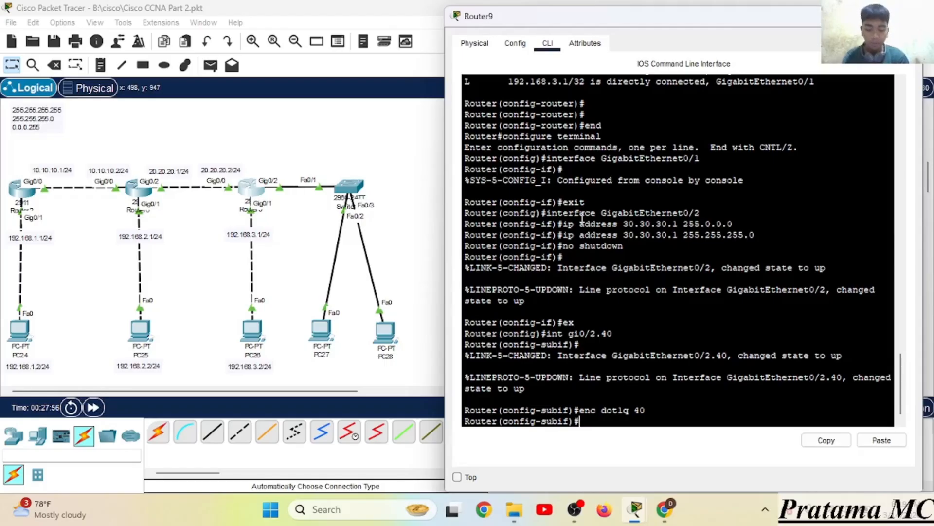
Step: Assign 192.168.4.1 with mask 255.255.255.0 to the VLAN 40 subinterface and return to global configuration mode
type("ip a")
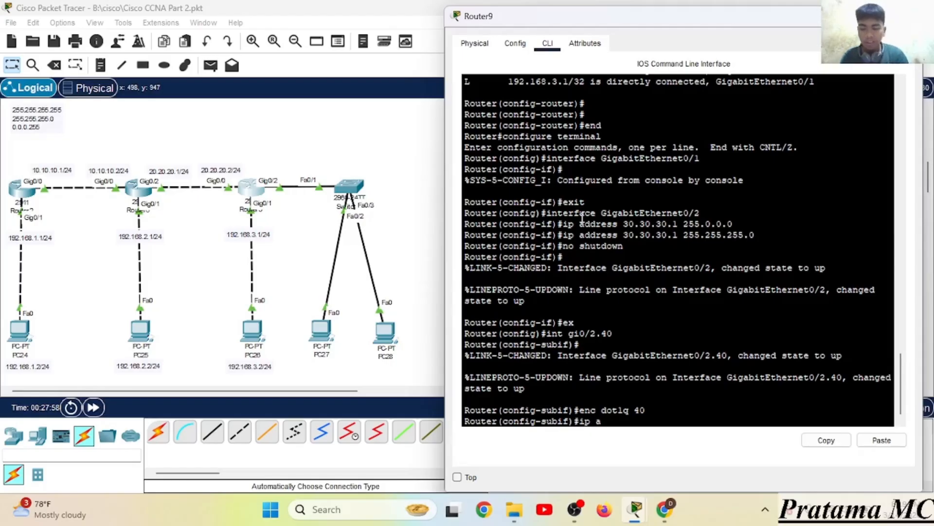
type("dd 192.1")
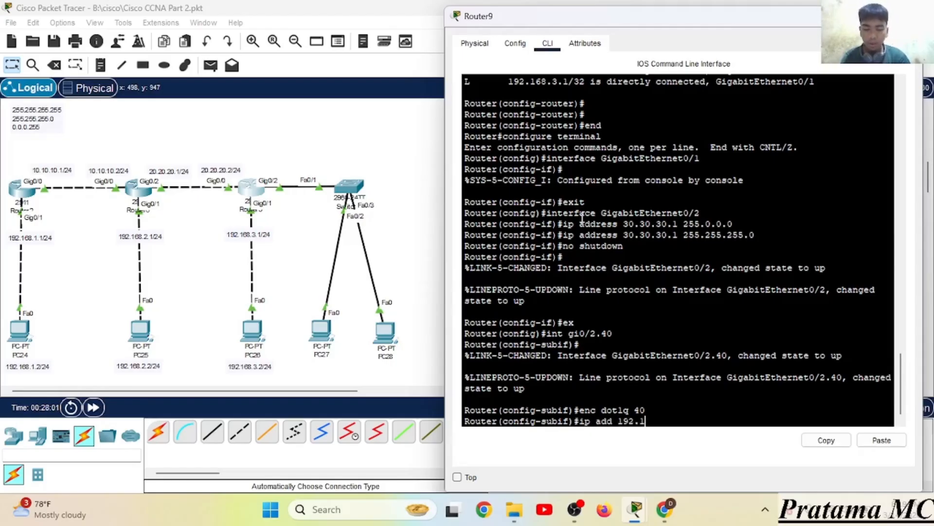
type("68.40.1")
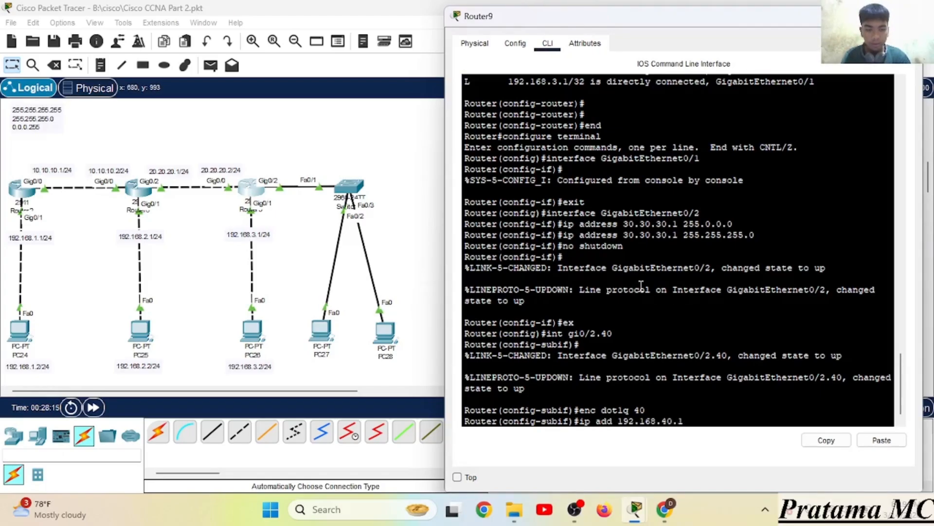
key("Left")
key("Left")
key("BackSpace")
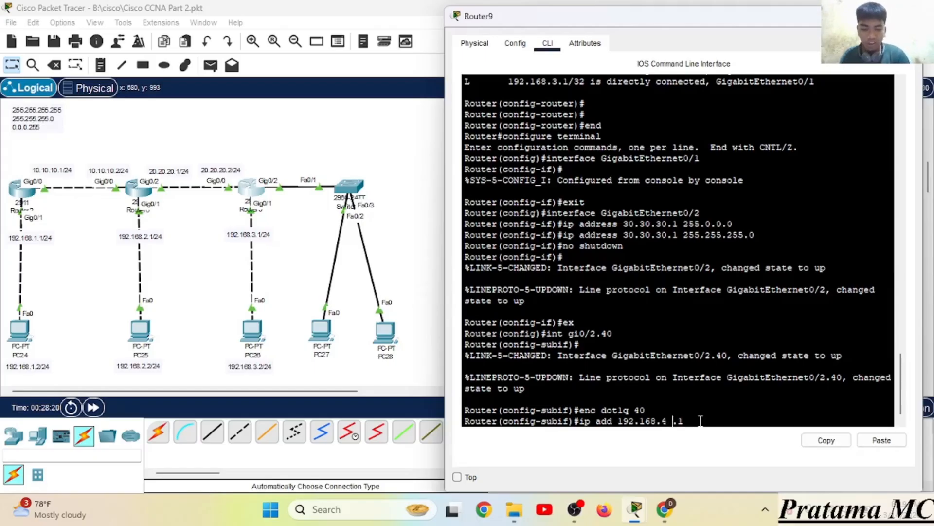
key("Right")
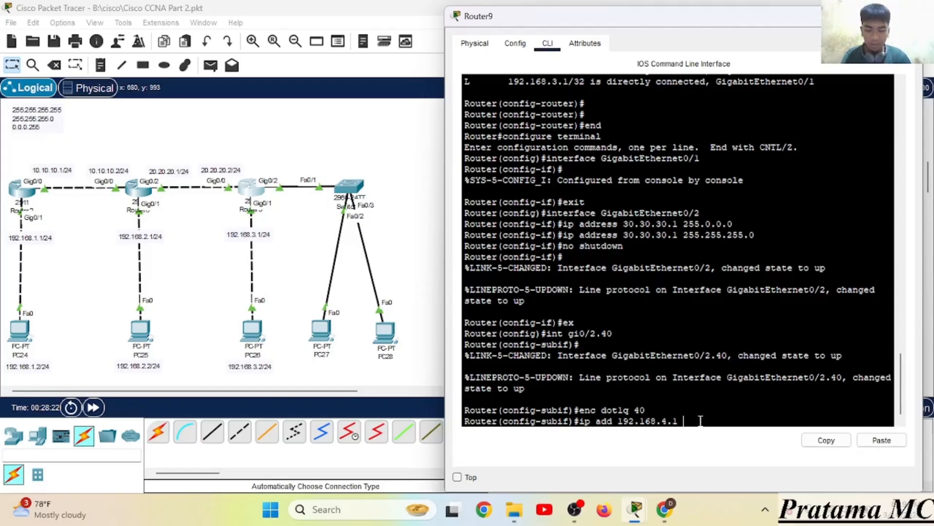
type("255.255.255.0")
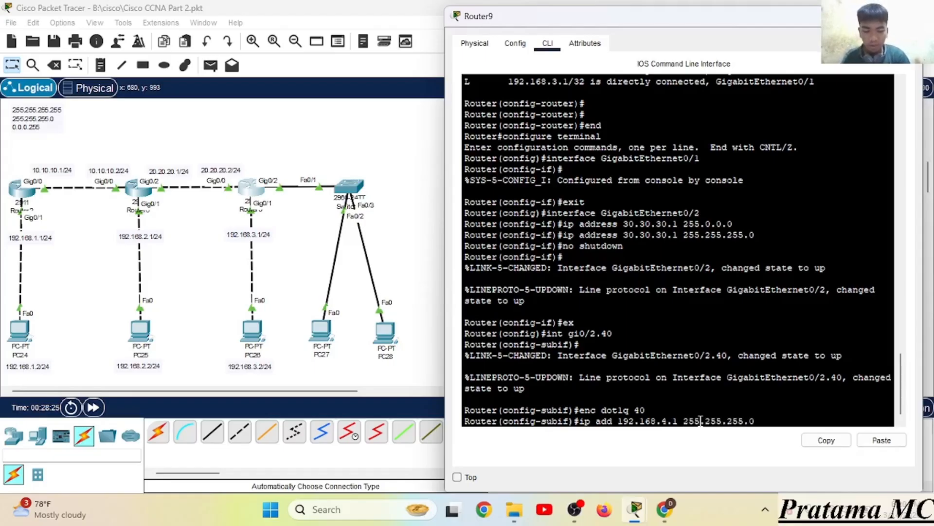
key("Return")
type("ex")
key("Return")
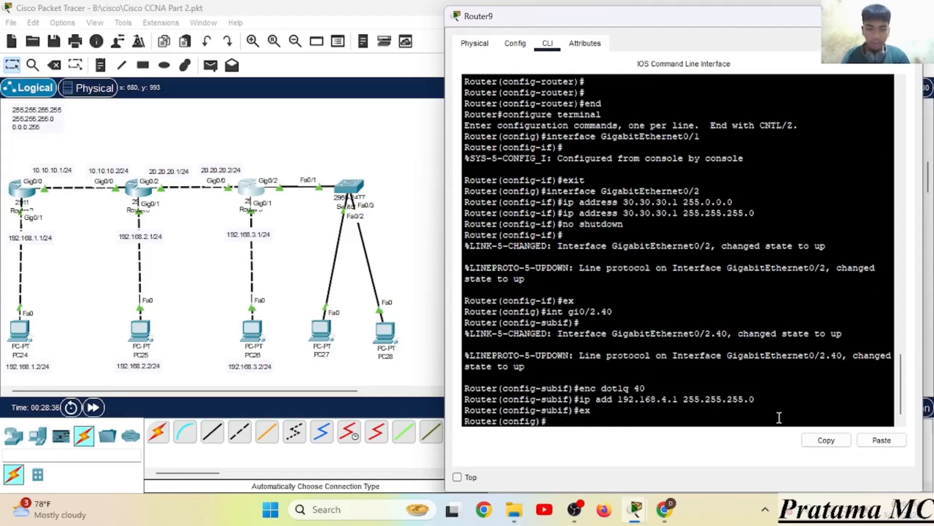
Step: Create subinterface gi0/2.50 on Router9 with dot1Q encapsulation for VLAN 50
type("int gi")
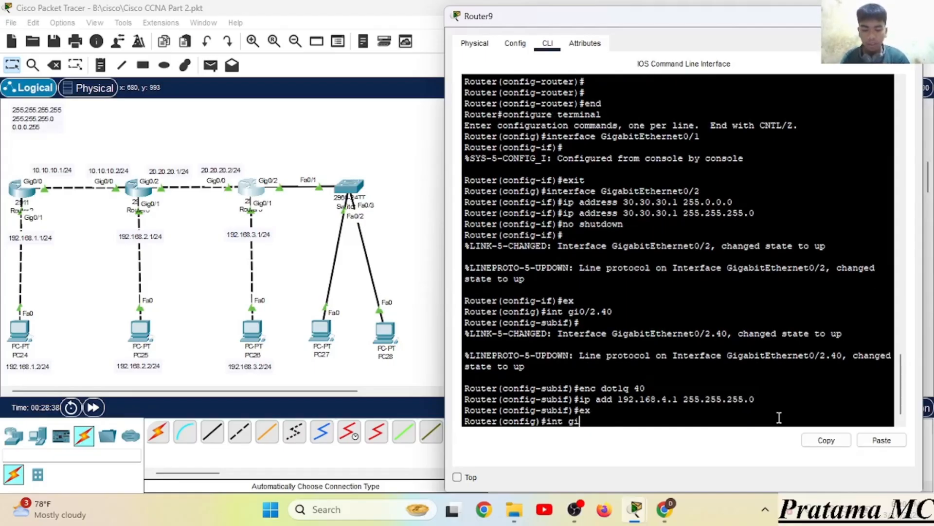
type("0/2.50")
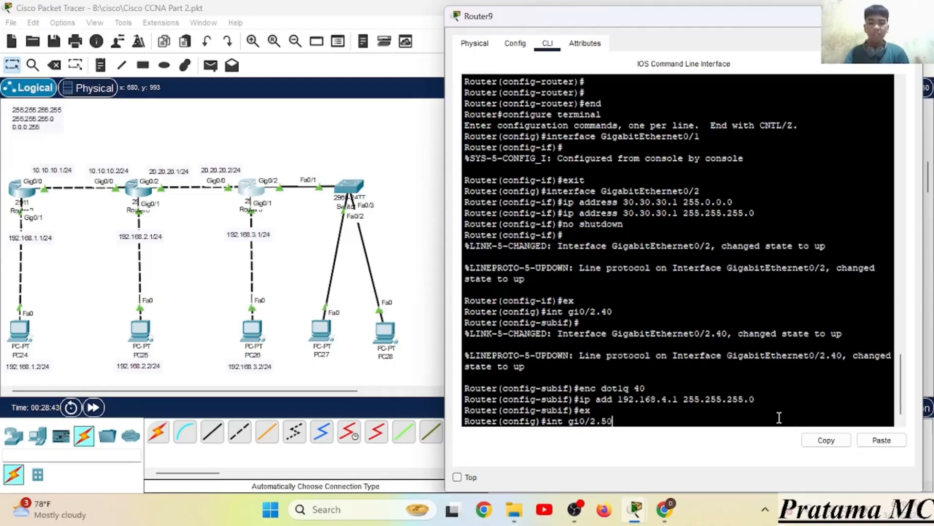
key("Return")
type("enc dot1q ")
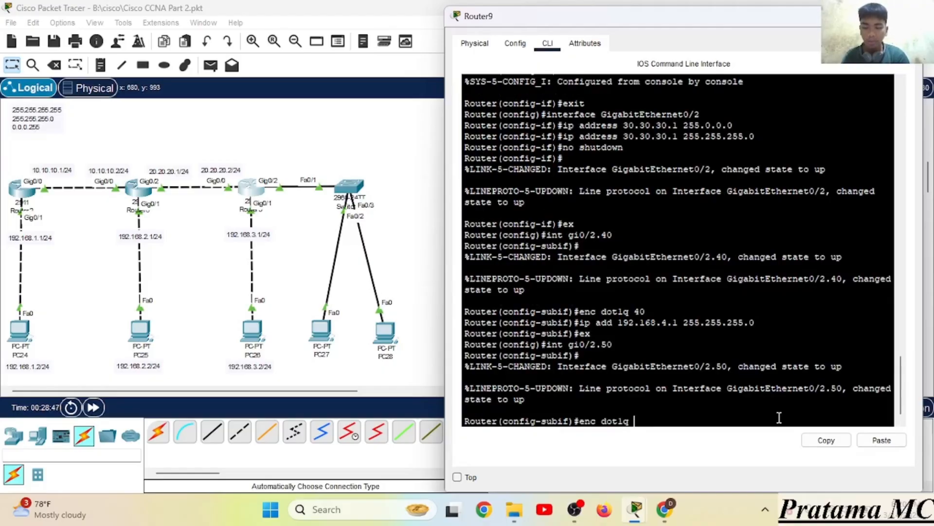
type("50")
key("Return")
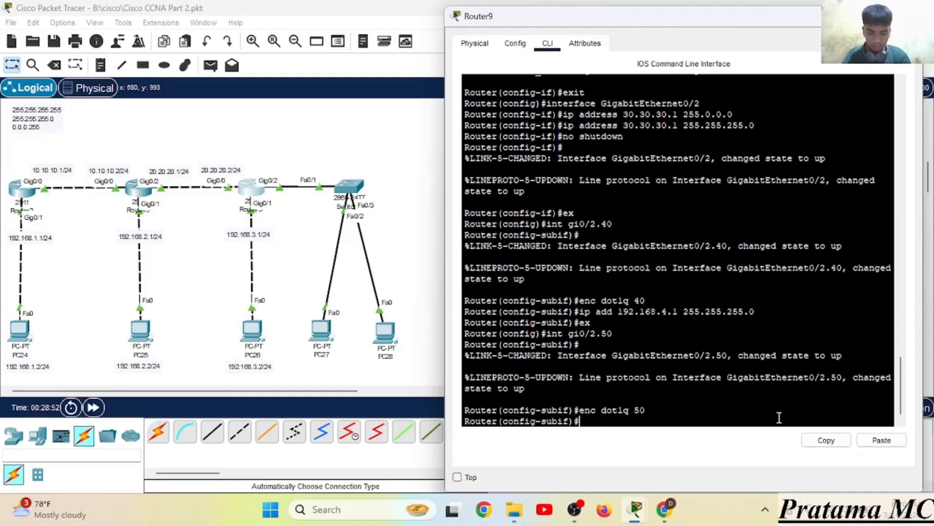
Step: Assign 192.168.5.1 with mask 255.255.255.0 to the VLAN 50 subinterface and return to global configuration mode
type("ip add 192.")
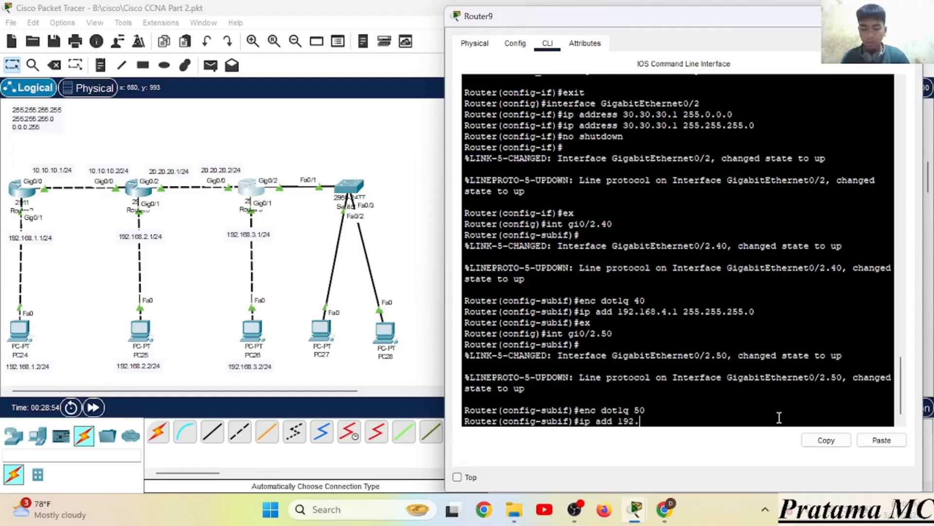
type("168.5.1")
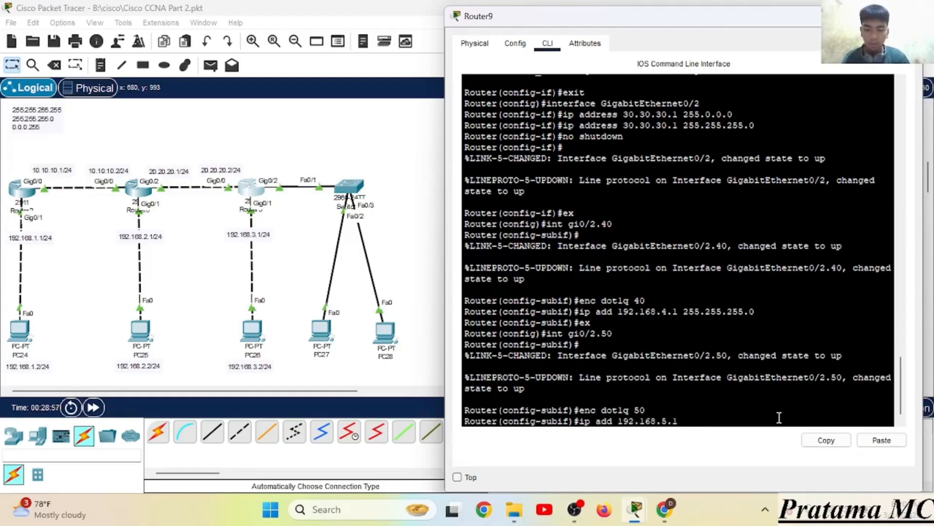
left_click(879, 442)
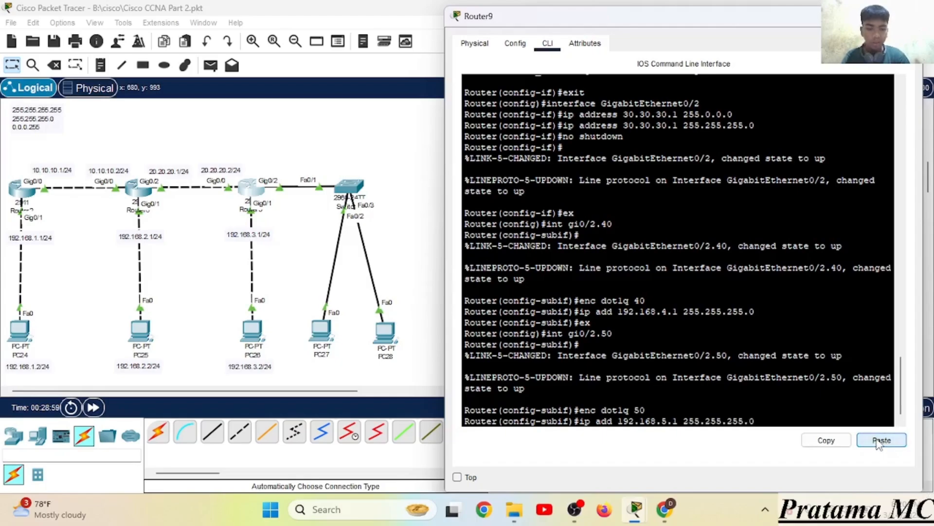
key("Return")
type("ex")
key("Return")
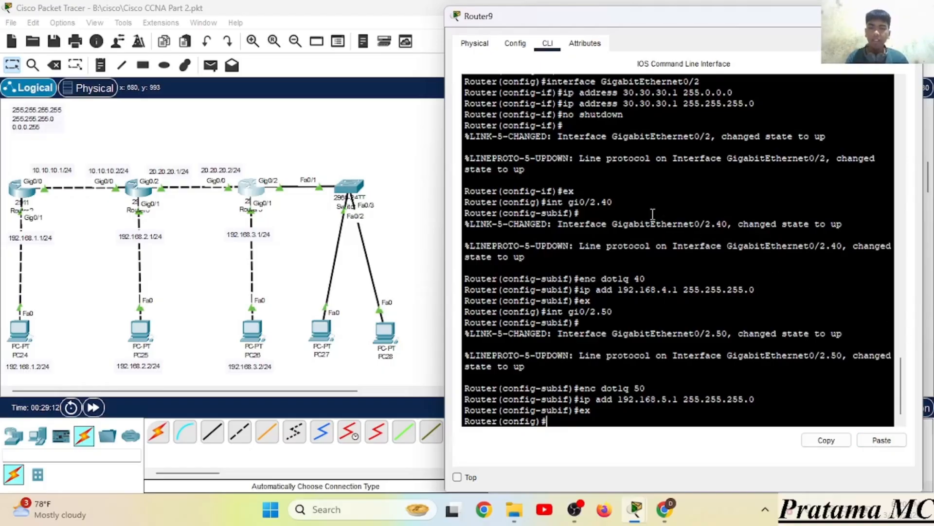
Step: Enter the configuration of OSPF process 3 on Router9
type("rou")
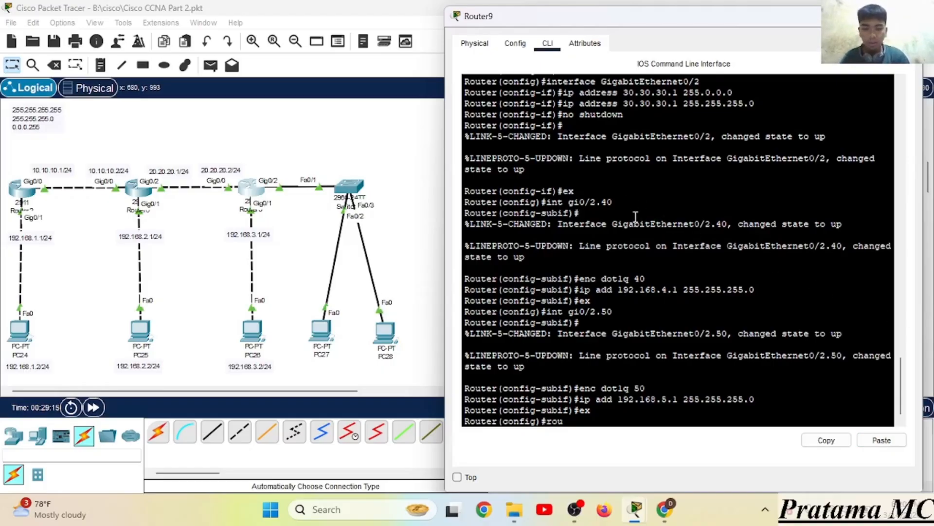
type(" pspf 3")
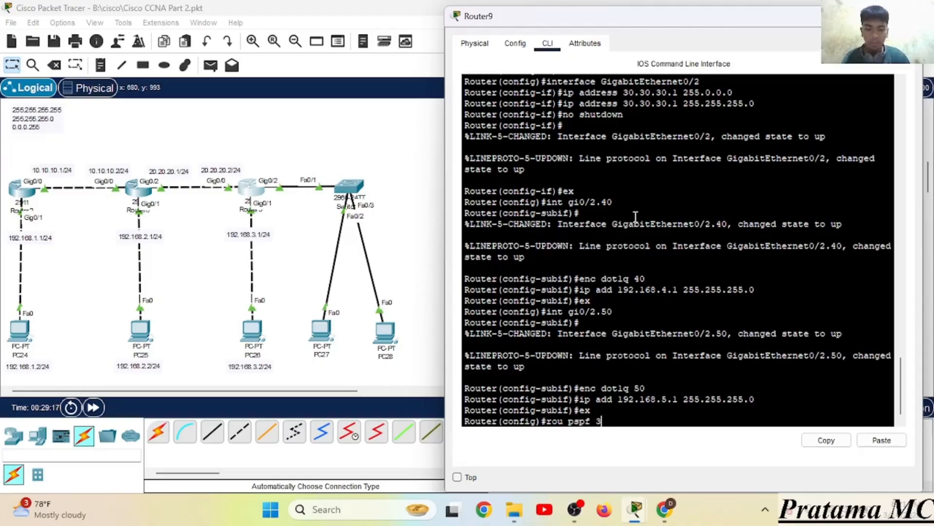
key("BackSpace")
key("BackSpace")
key("BackSpace")
key("BackSpace")
key("BackSpace")
key("BackSpace")
type("o")
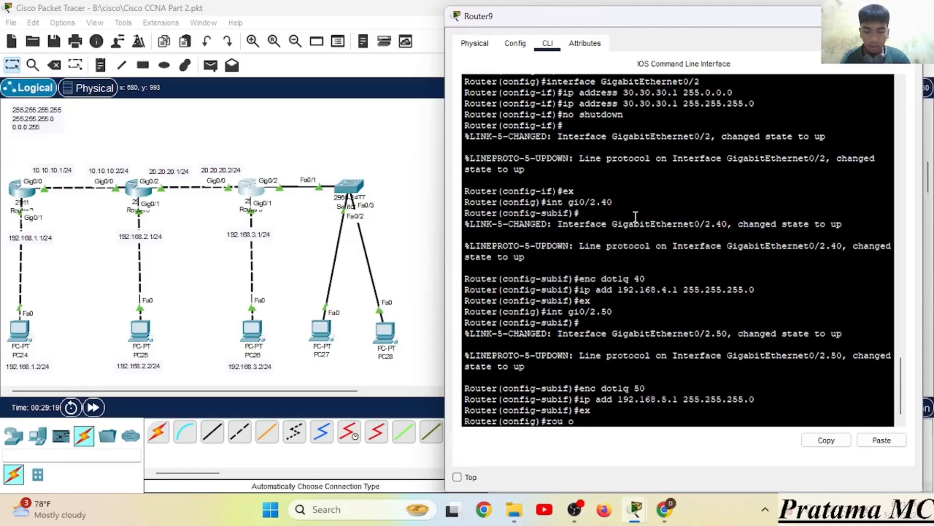
type("spf 3")
key("Return")
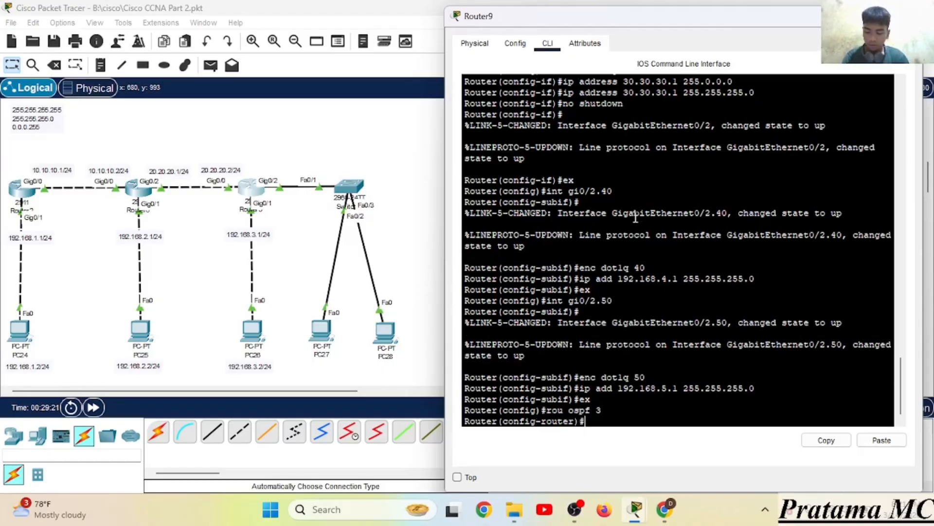
Step: Advertise network 30.30.30.0 with wildcard 0.0.0.255 in area 0 of Router9's OSPF process
type("net")
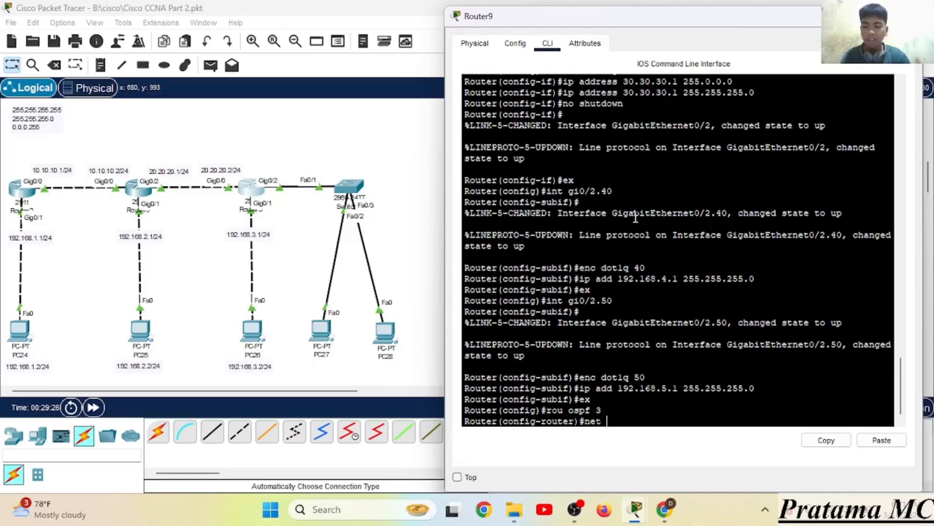
type(" 30.30.30")
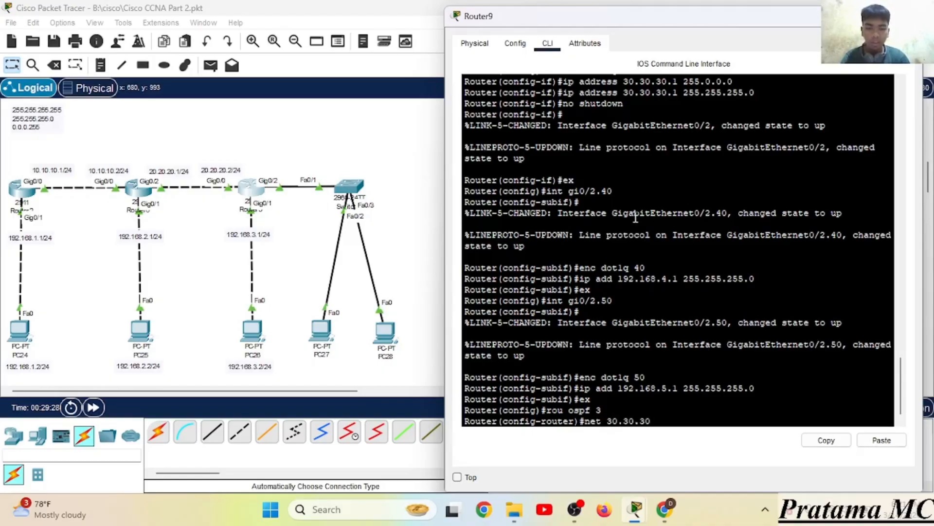
type(".0 0.0.")
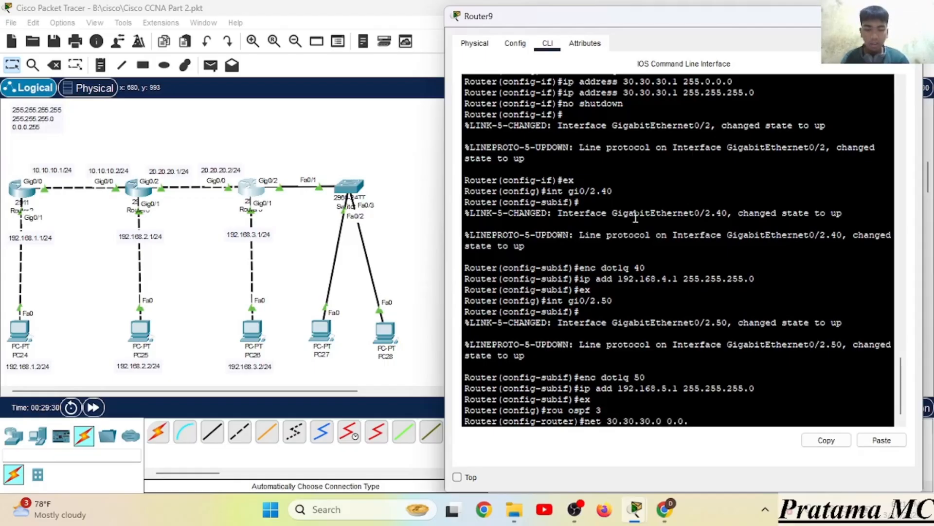
type("0.255 area 0")
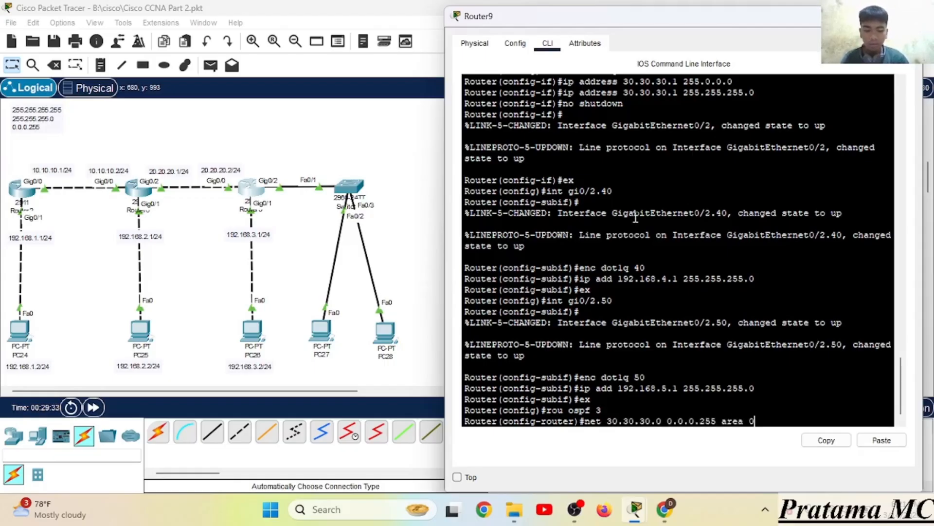
key("Return")
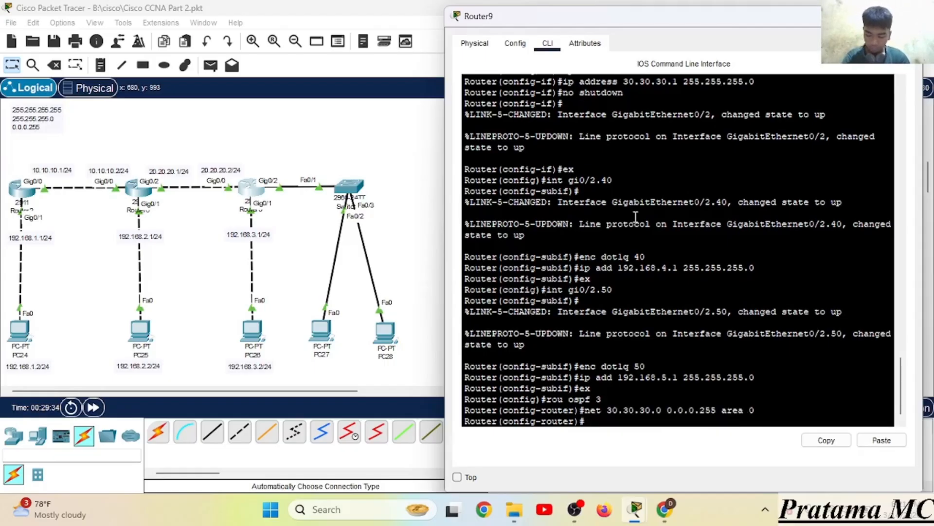
Step: Advertise network 192.168.40.0 with wildcard 0.0.0.255 in area 0 of Router9's OSPF process
type("net")
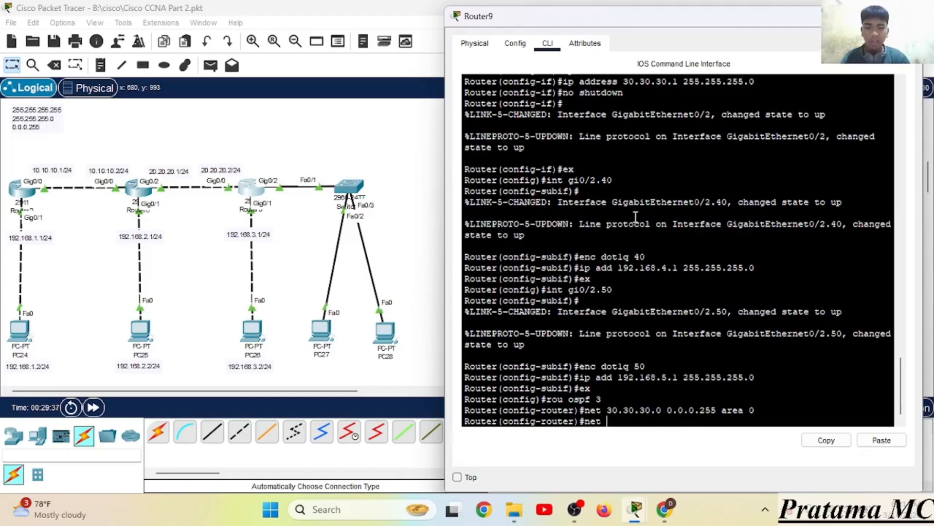
type(" 192.168")
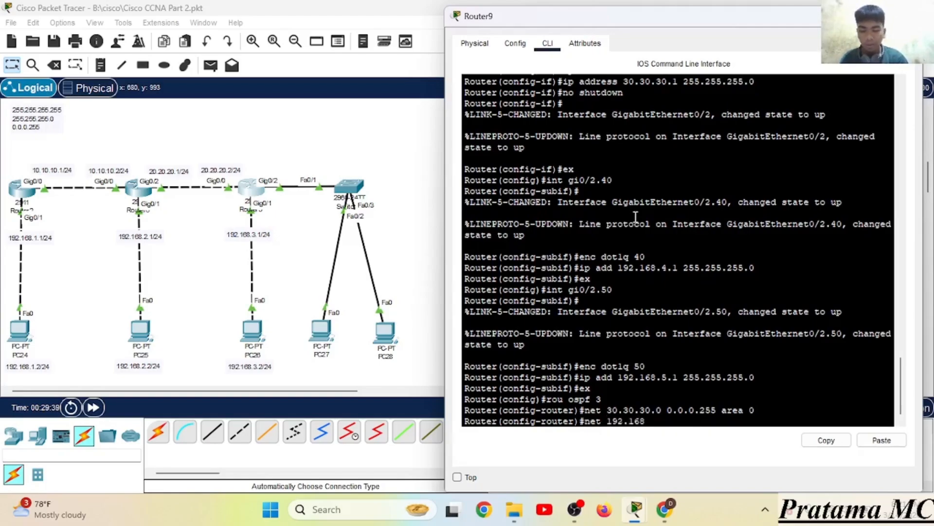
type(".40.0 ")
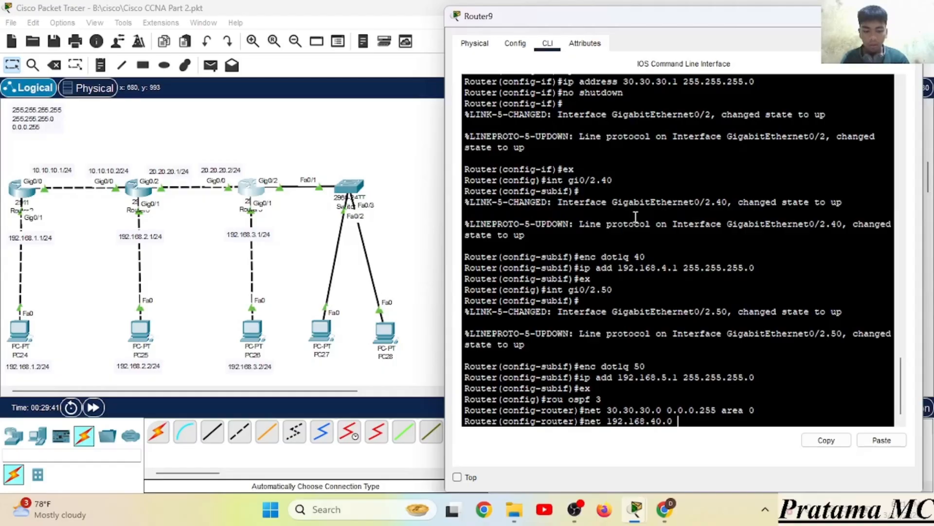
type("0.0.0.")
type("2")
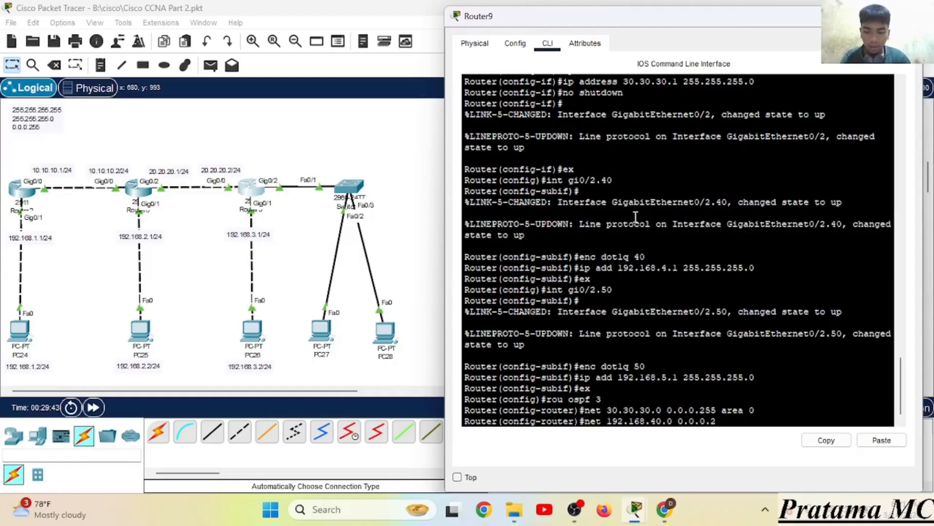
type("55 area")
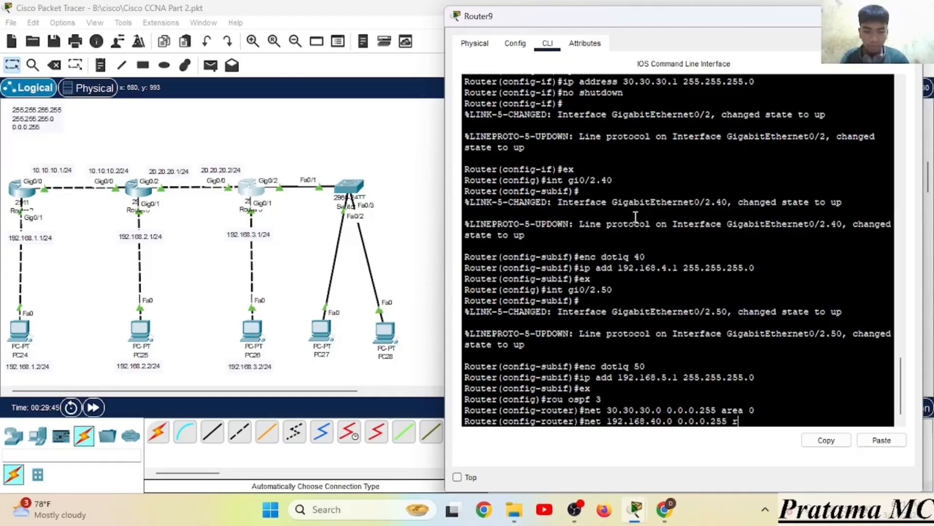
type(" 0")
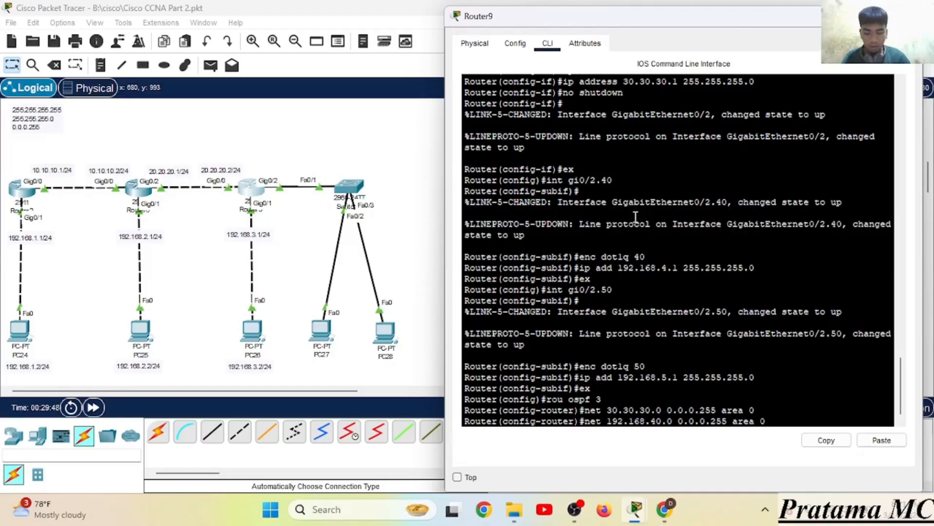
key("Return")
Step: Advertise network 192.168.50.0 with wildcard 0.0.0.255 in area 0 on Router9 by reusing the previous command, and return to global configuration mode
key("Up")
key("Up")
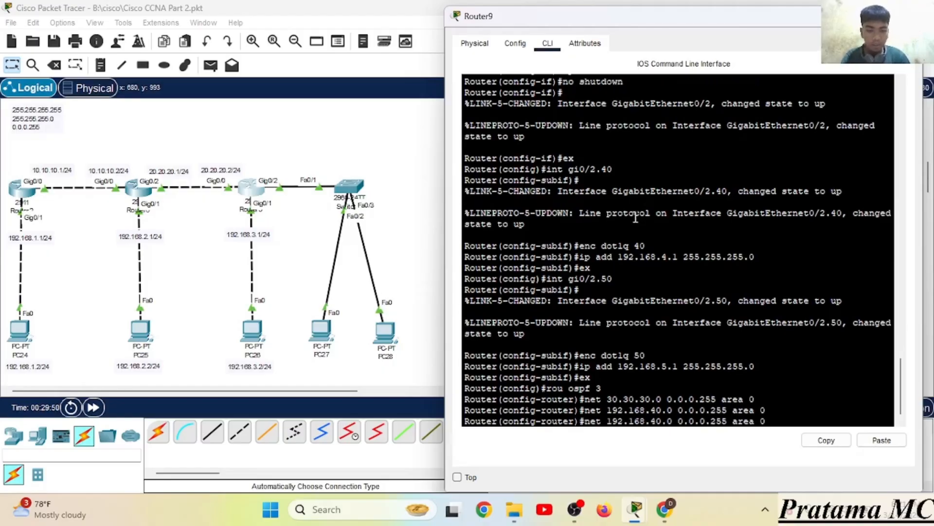
key("Up")
key("Left")
key("Left")
key("Left")
key("Left")
key("Left")
key("Left")
key("Left")
key("Left")
key("Left")
key("Left")
key("Left")
key("Left")
key("Left")
key("Left")
key("Left")
key("Left")
key("Left")
key("Left")
key("Left")
key("Left")
key("BackSpace")
type("5")
key("Return")
type("ex")
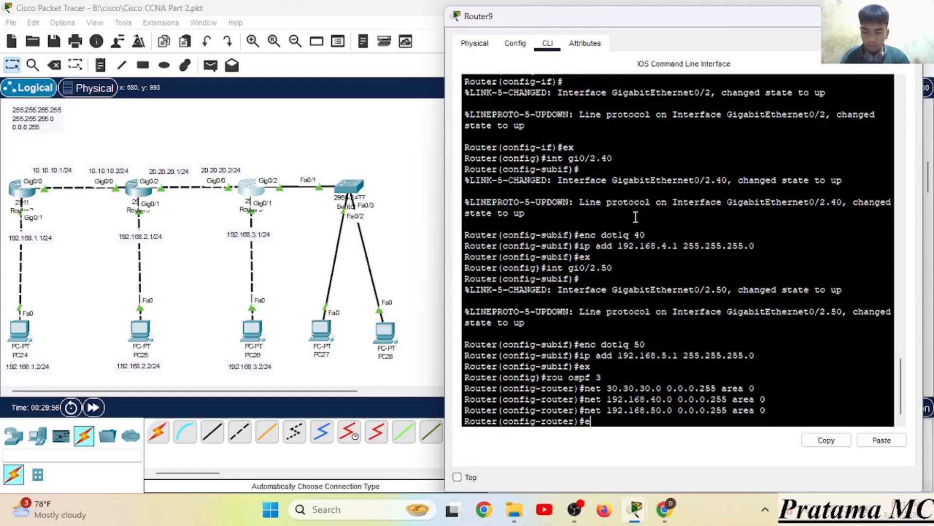
key("Return")
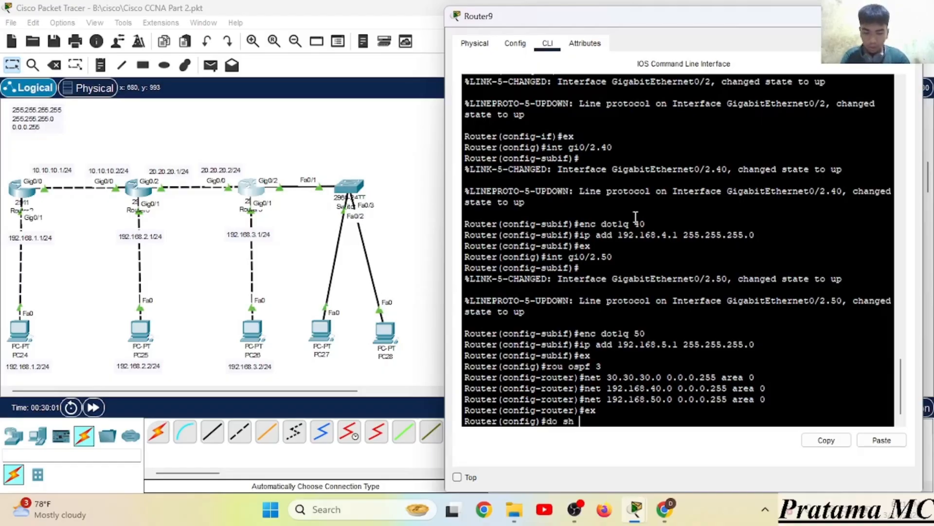
Step: Display Router9's IP routing table and examine the entries for the 192.168.5.0, 192.168.4.0, 192.168.3.0 and 30.30.30.0 networks
type("do sh ip ro")
key("Return")
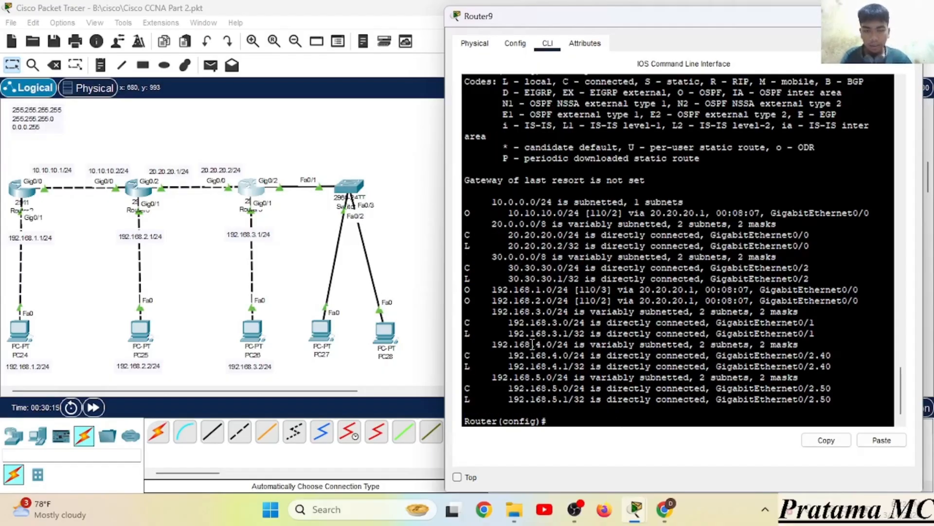
left_click_drag(497, 388, 603, 399)
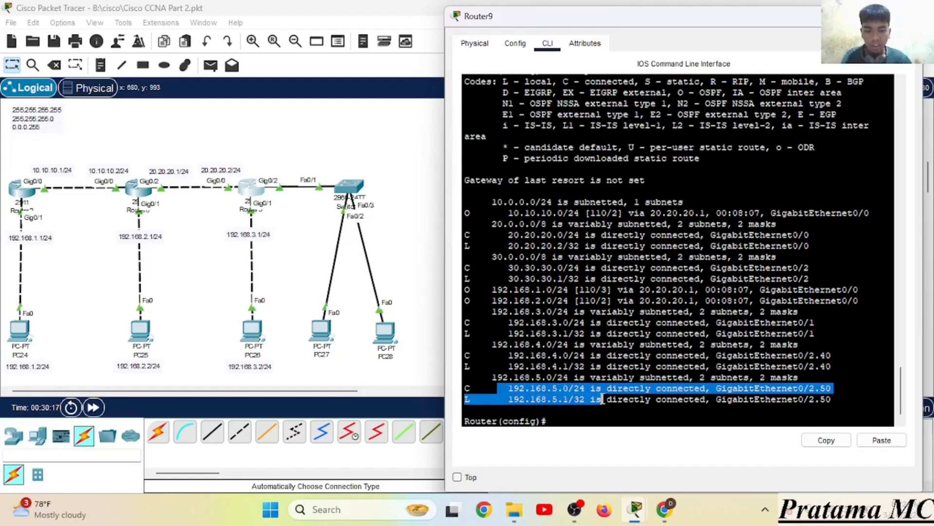
left_click_drag(493, 356, 598, 367)
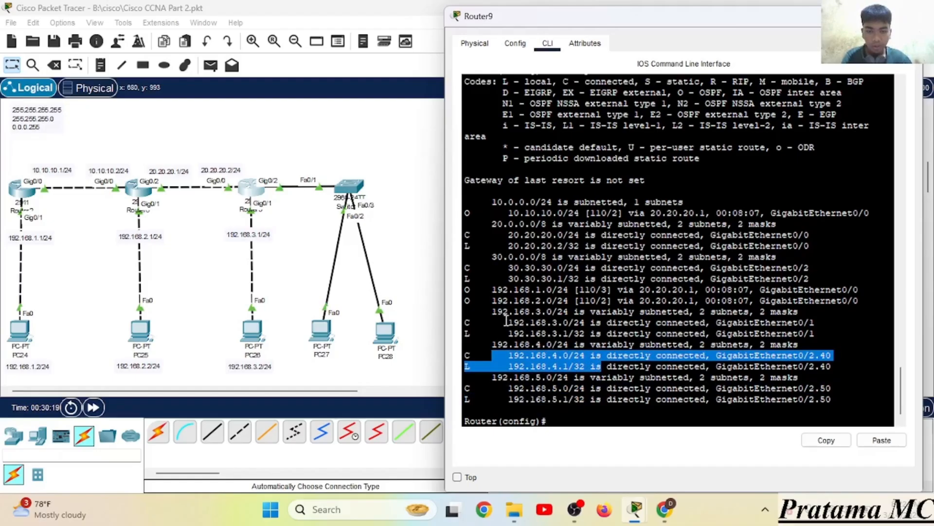
left_click_drag(506, 323, 589, 322)
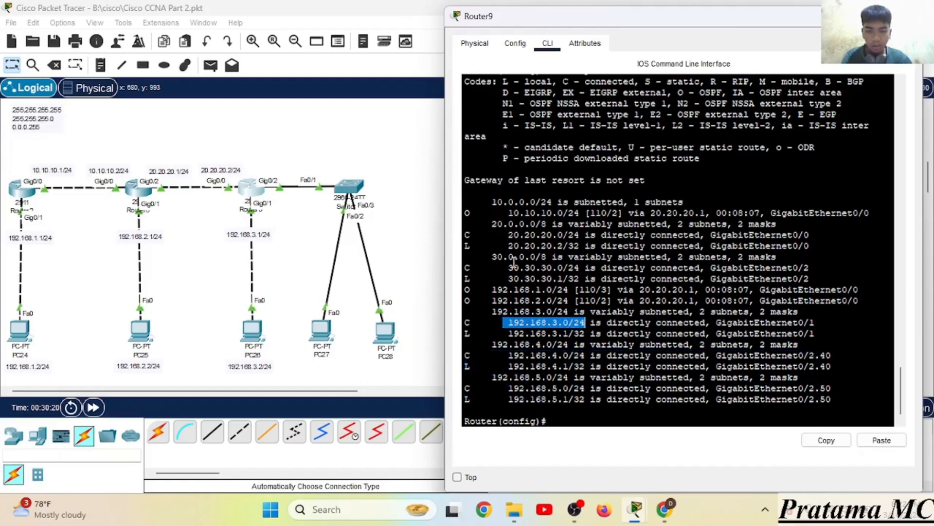
left_click_drag(487, 268, 576, 264)
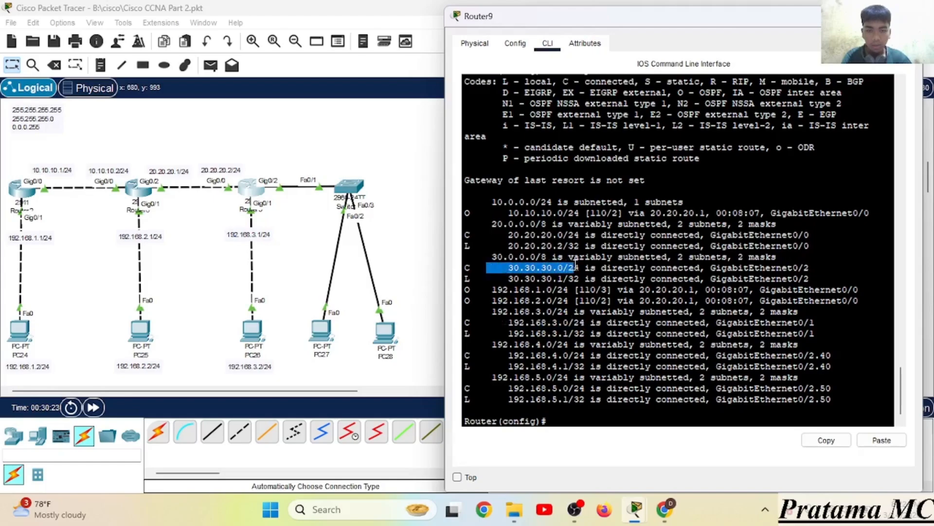
left_click(514, 266)
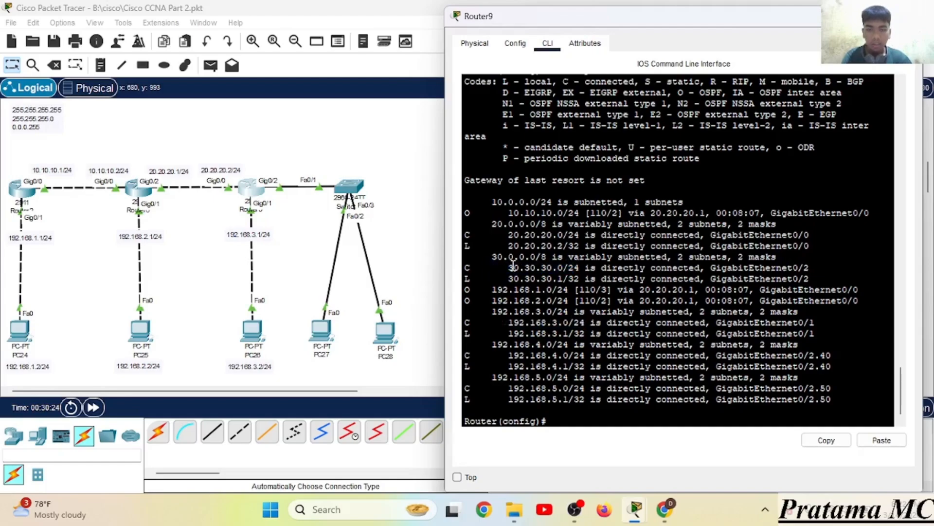
Step: Leave Router6's OSPF configuration mode and display its IP routing table to examine the 192.168.4.0 and 192.168.5.0 routes
left_click(136, 191)
left_click(559, 246)
type("ex")
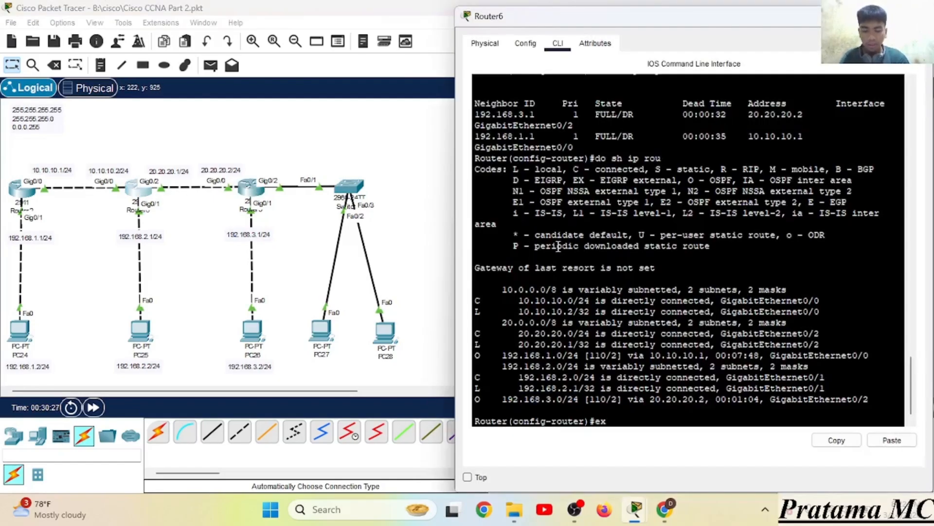
key("Return")
type("do sh ip rou")
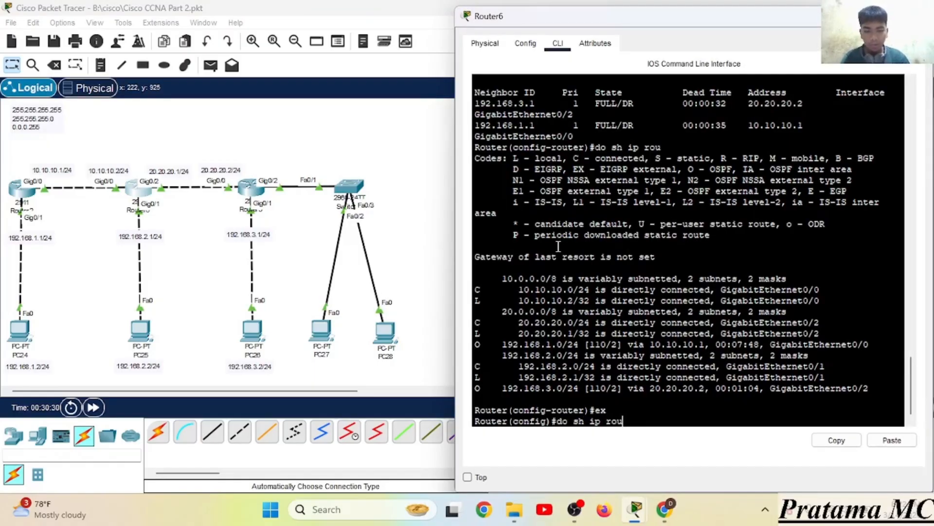
key("Return")
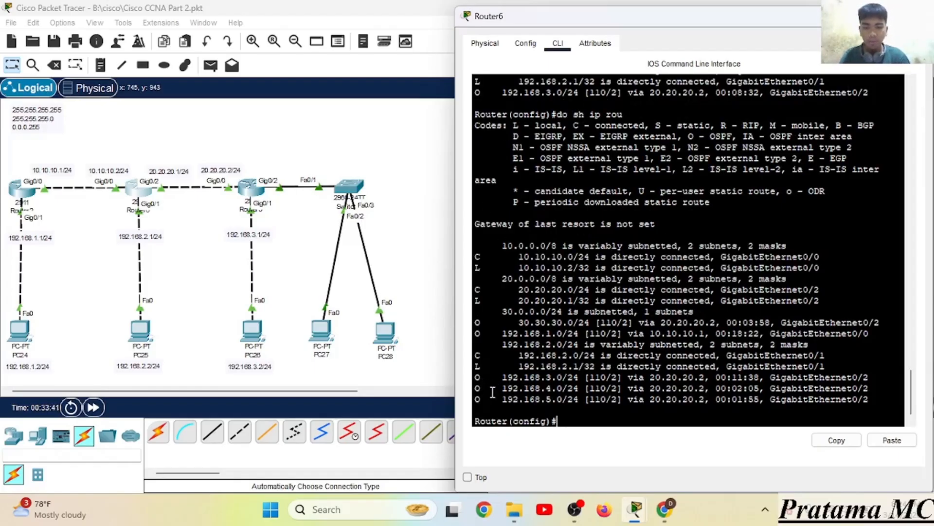
left_click_drag(493, 392, 586, 411)
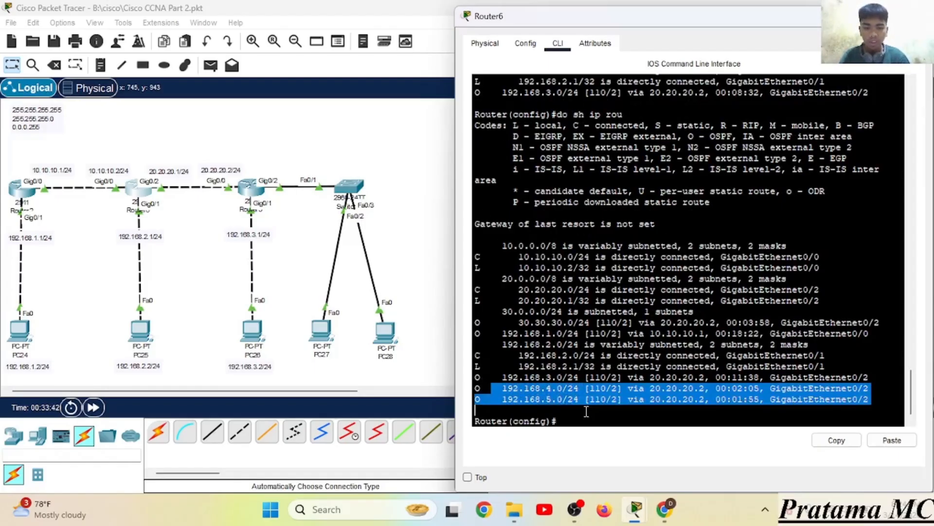
left_click(531, 306)
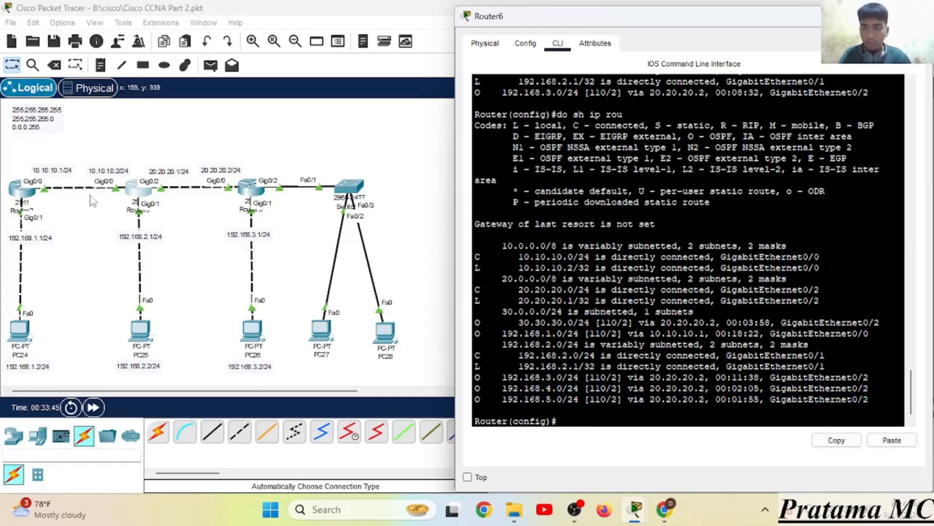
Step: Display the IP routing table again on Router2 and return to the network topology
key("alt+Tab")
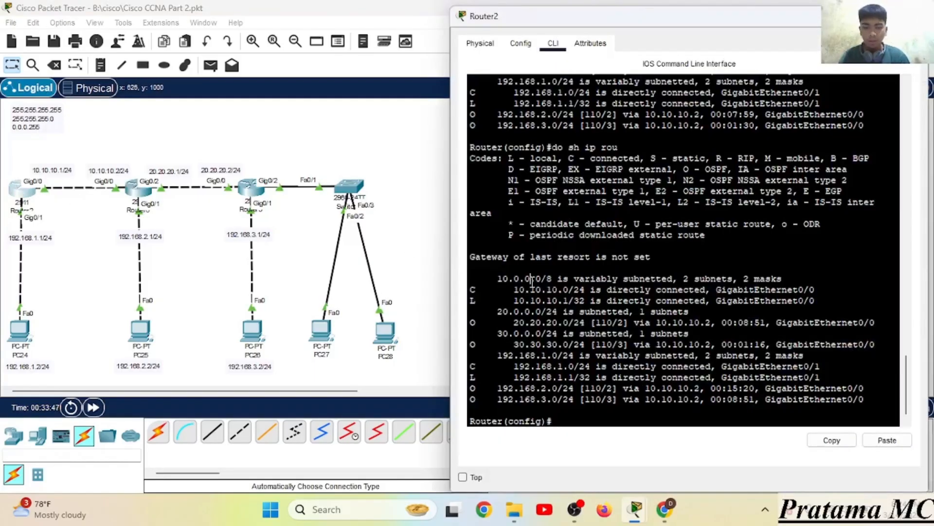
key("Up")
key("Return")
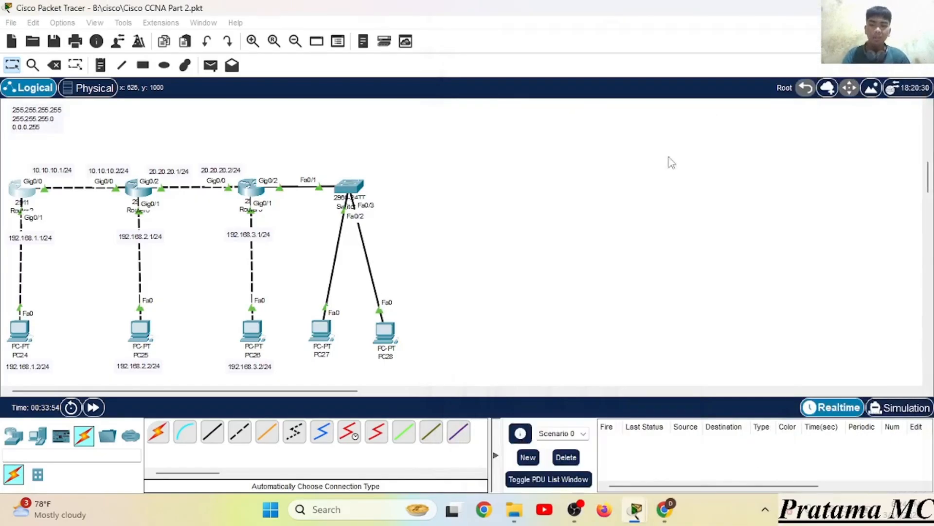
key("alt+Tab")
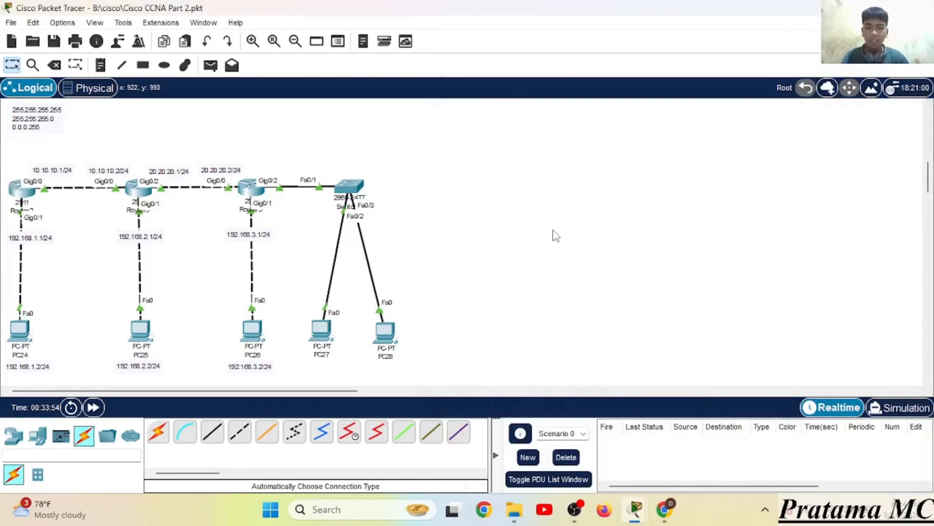
Step: Test connectivity by sending simple PDUs from PC24 to PC25 and from PC25 to PC26
left_click(210, 65)
left_click(21, 328)
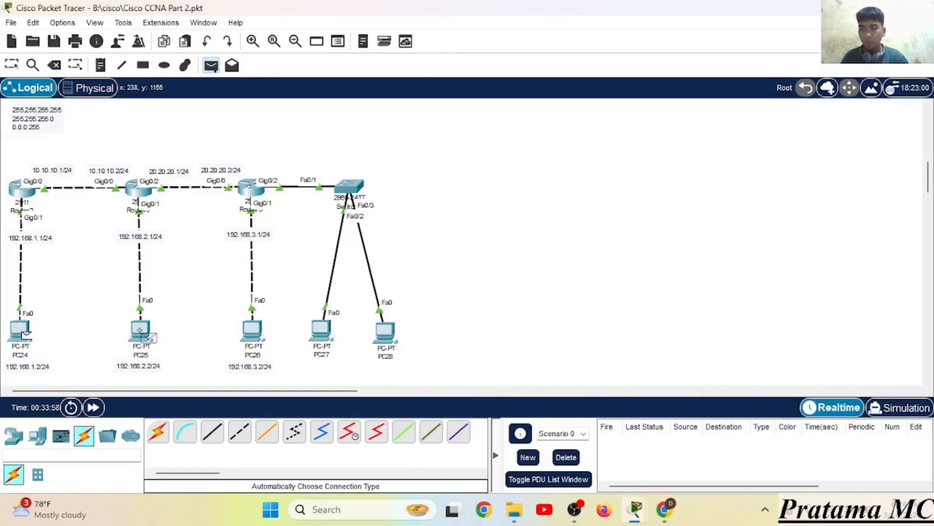
left_click(140, 331)
left_click(210, 65)
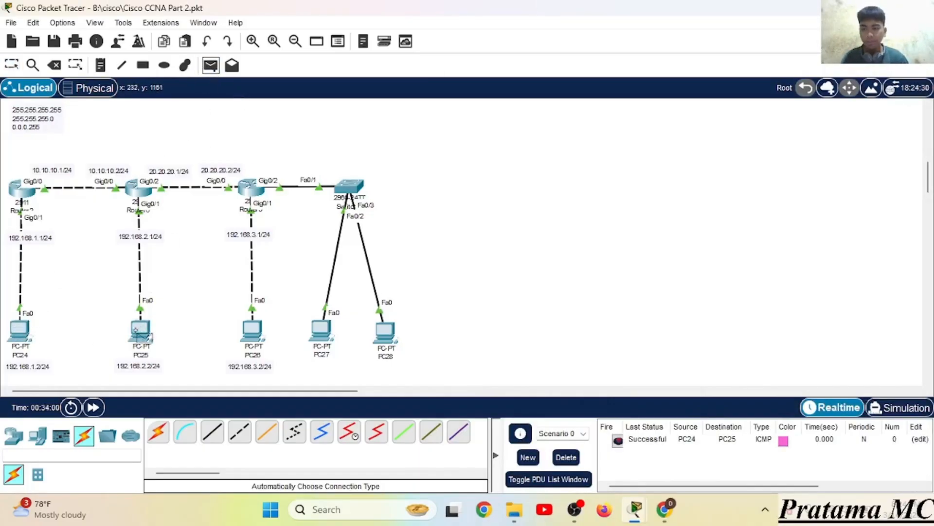
left_click(140, 331)
left_click(257, 335)
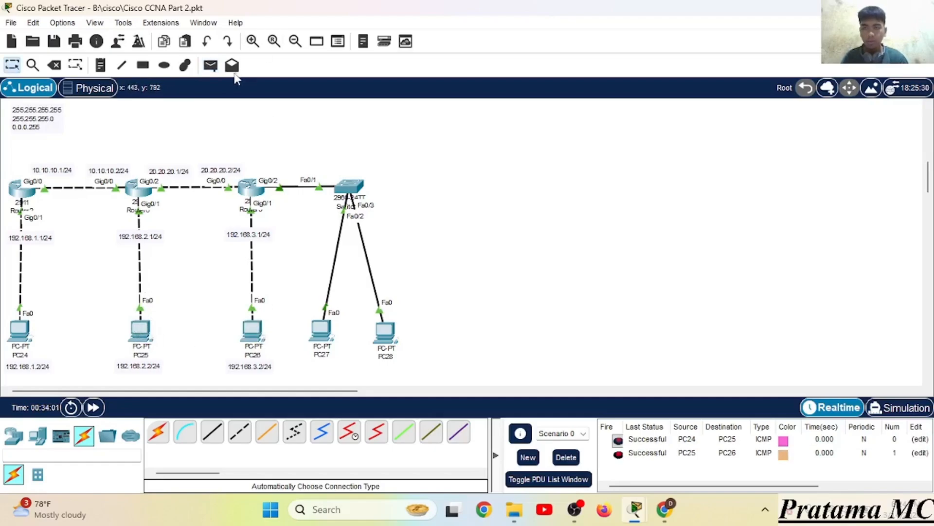
Step: Test connectivity by sending a simple PDU from PC26 to PC27 twice
left_click(210, 65)
left_click(252, 330)
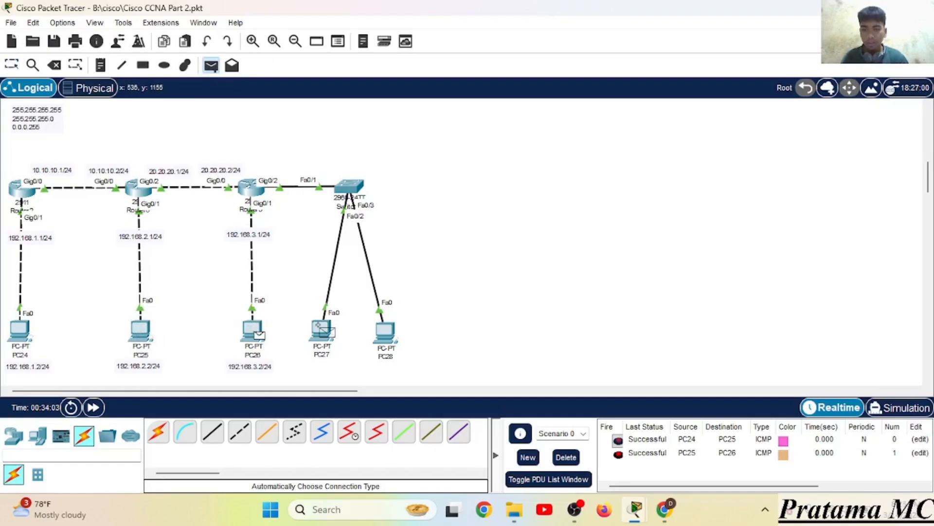
left_click(321, 330)
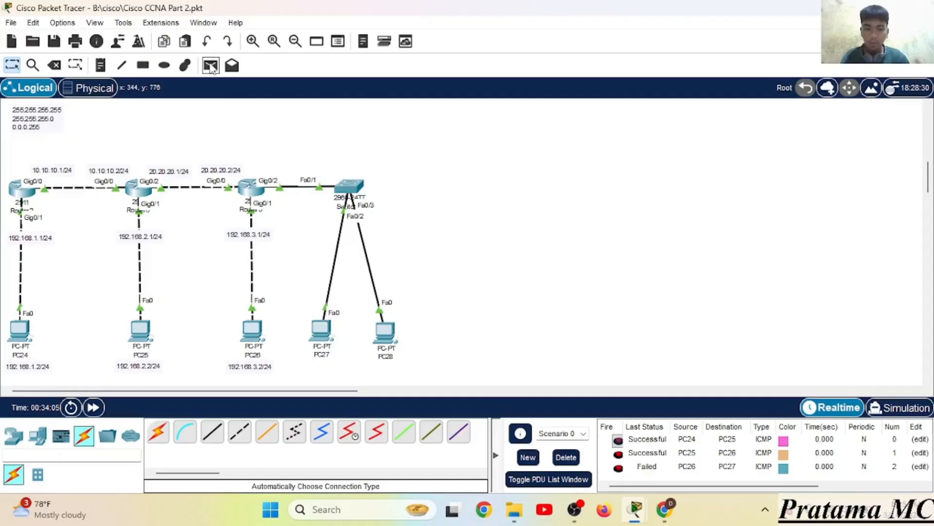
left_click(211, 65)
left_click(252, 331)
left_click(324, 331)
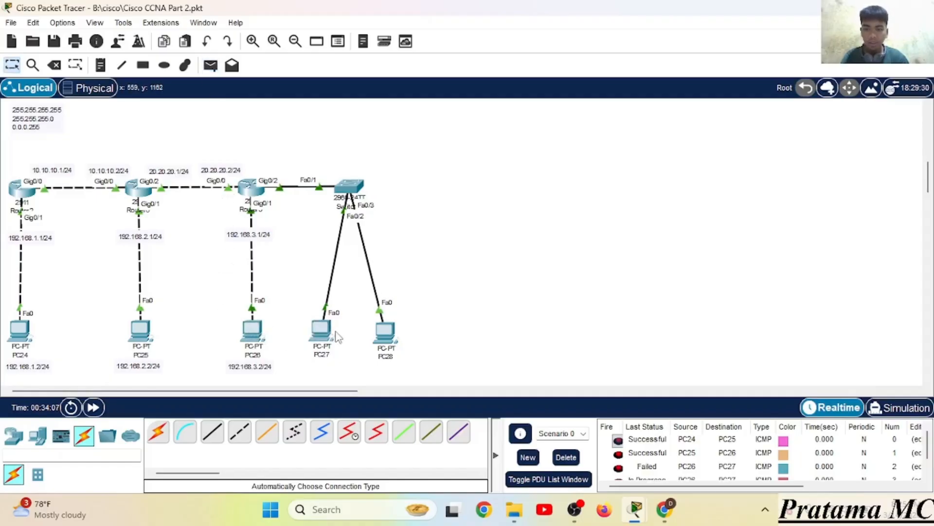
Step: Delete the current PDU scenario and send a simple PDU from PC27 to PC28 twice
left_click(566, 457)
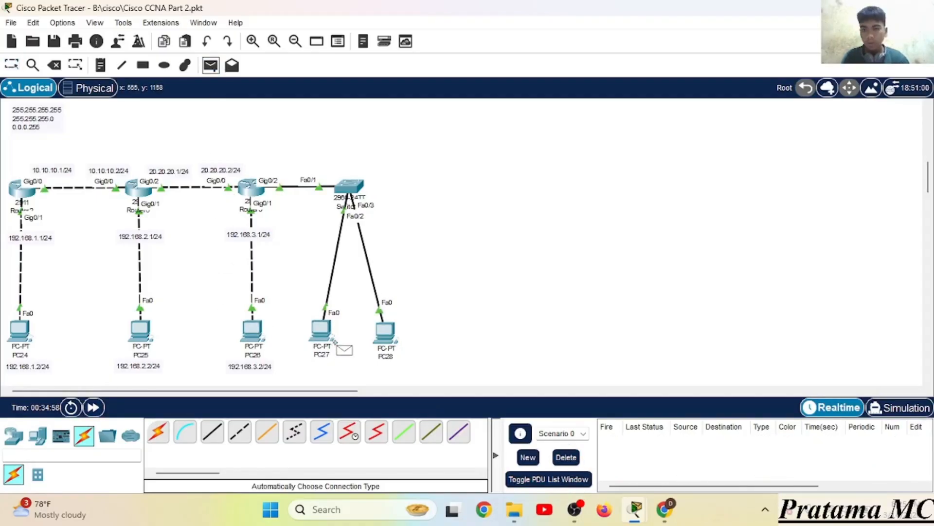
key("p")
left_click(321, 331)
left_click(389, 336)
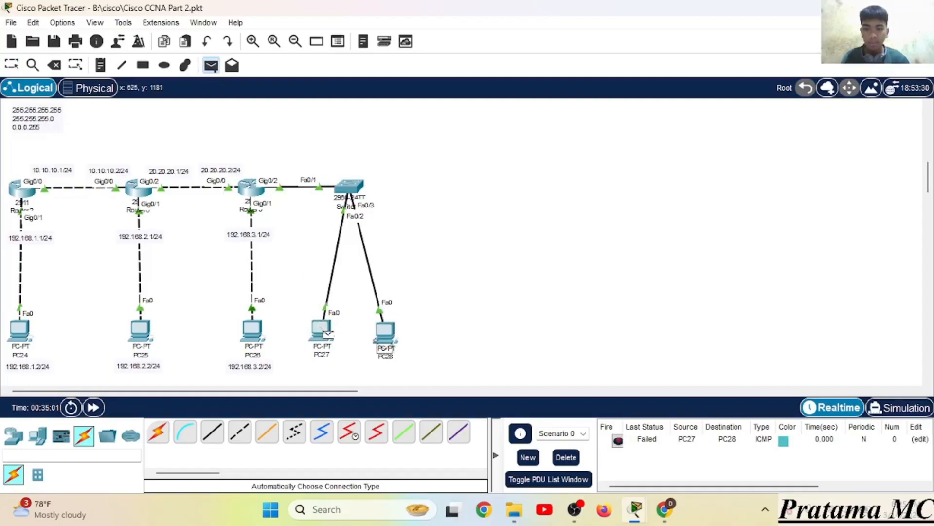
left_click(385, 333)
Step: Test connectivity by sending a simple PDU from PC28 to PC24
left_click(210, 65)
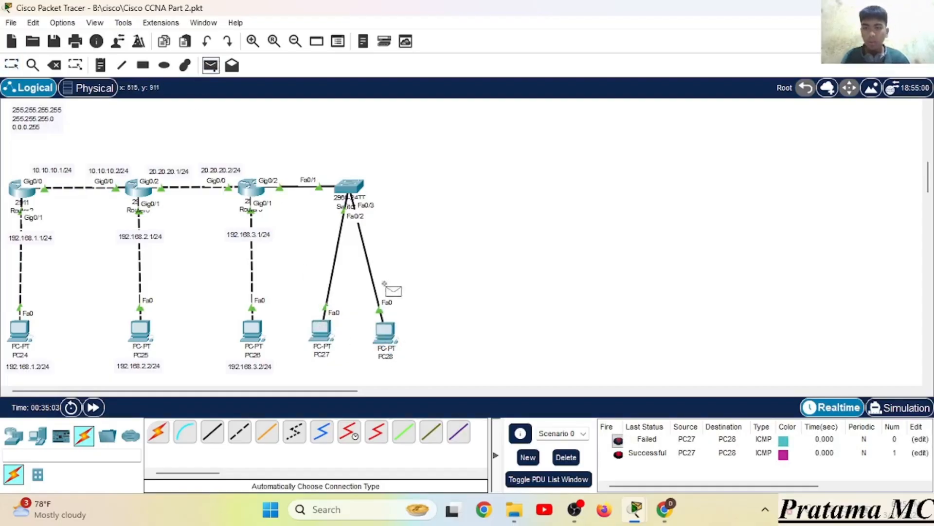
left_click(385, 332)
left_click(21, 335)
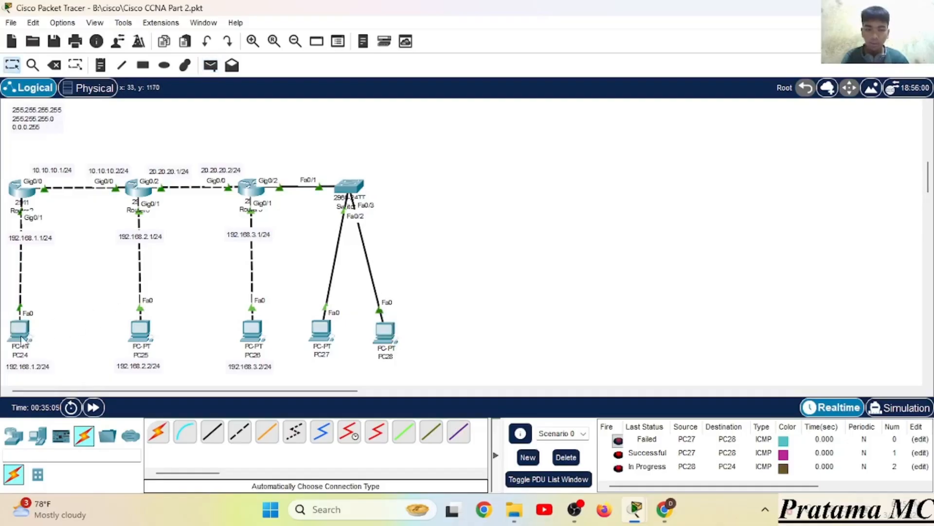